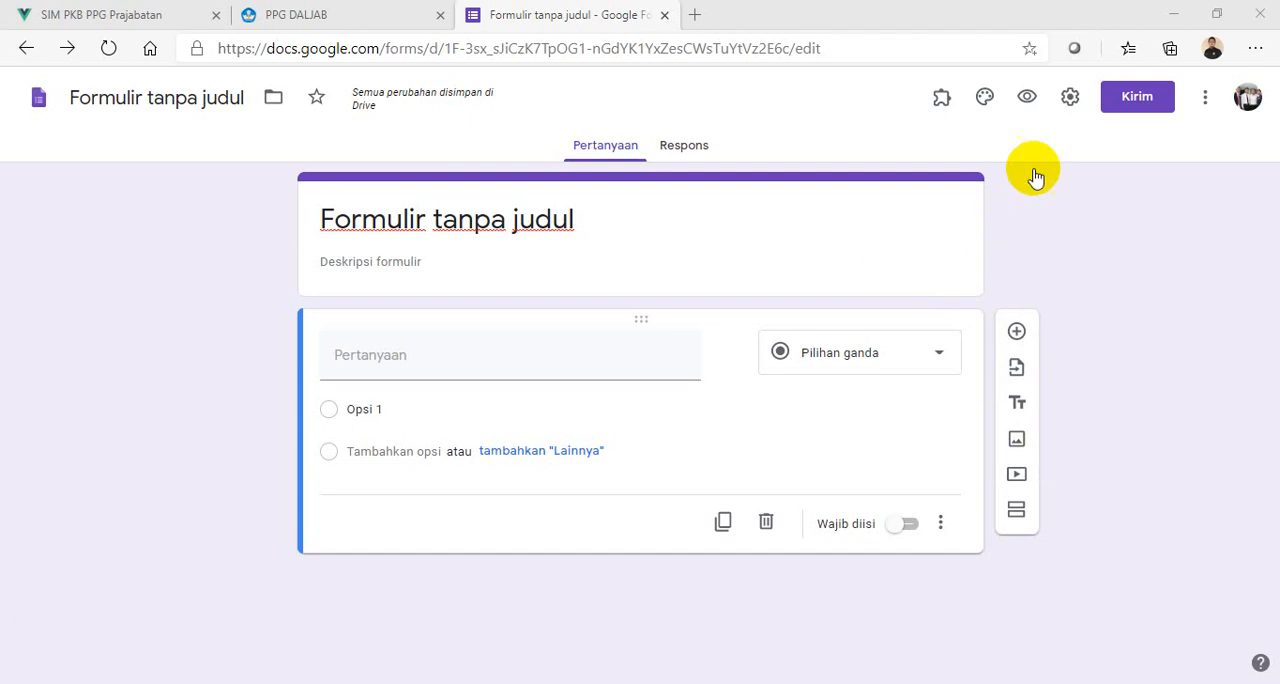
# - Open Google Drive in a new tab and display the file types available for creation, including Google Formulir
pyautogui.click(700, 22)
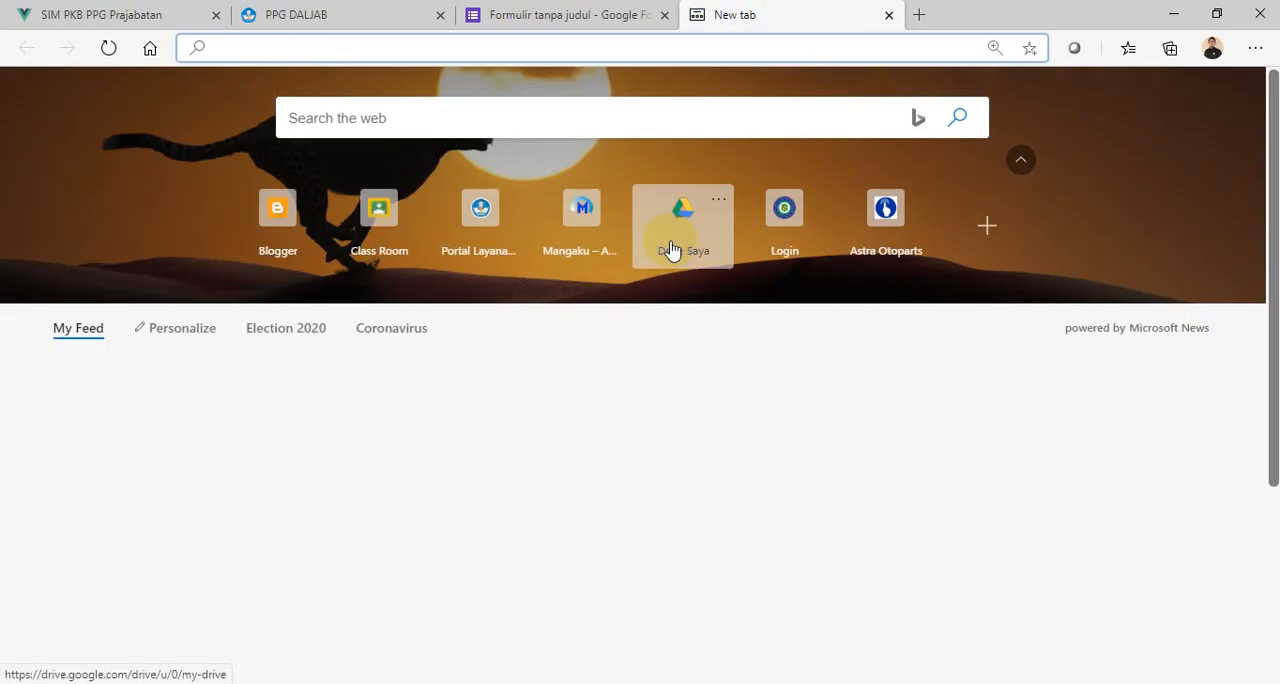
pyautogui.click(683, 216)
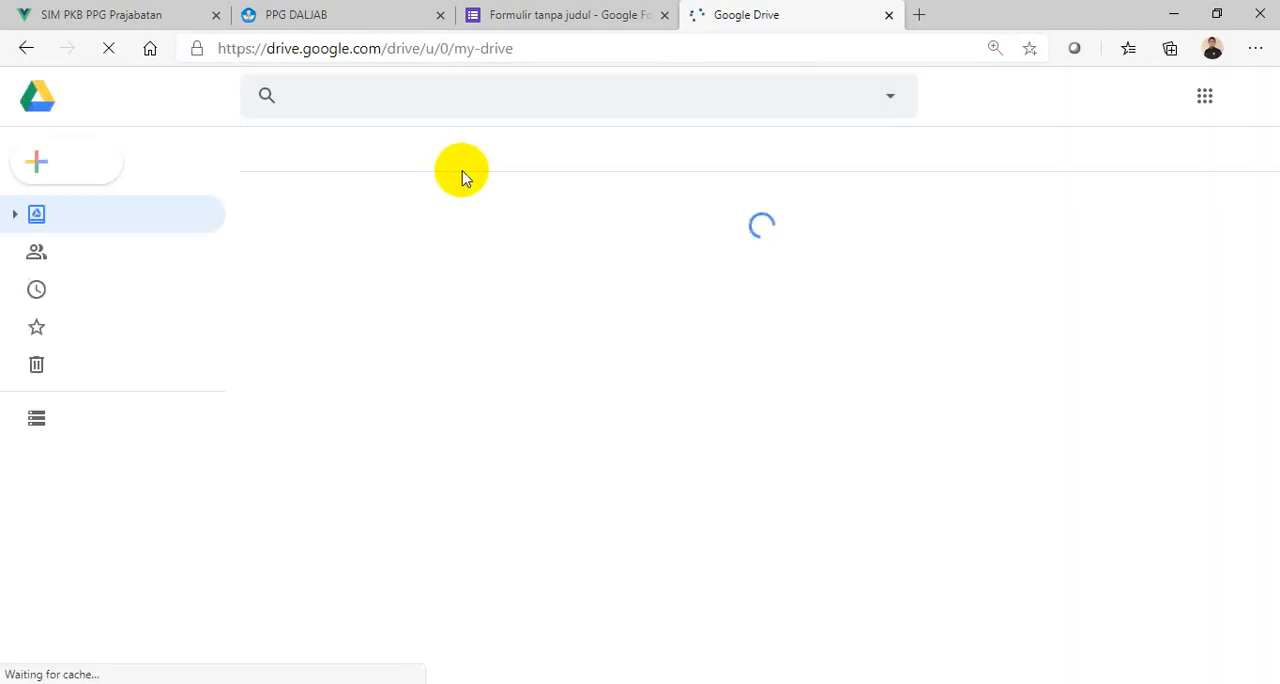
pyautogui.click(52, 165)
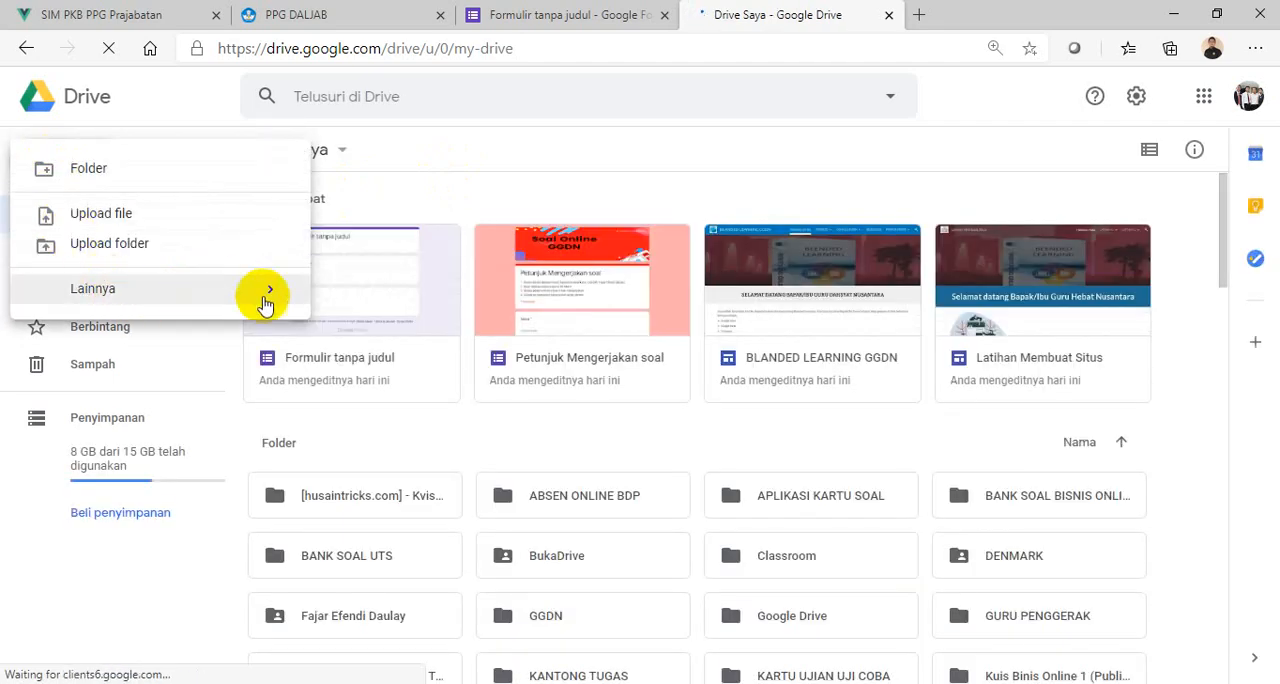
pyautogui.moveTo(271, 294)
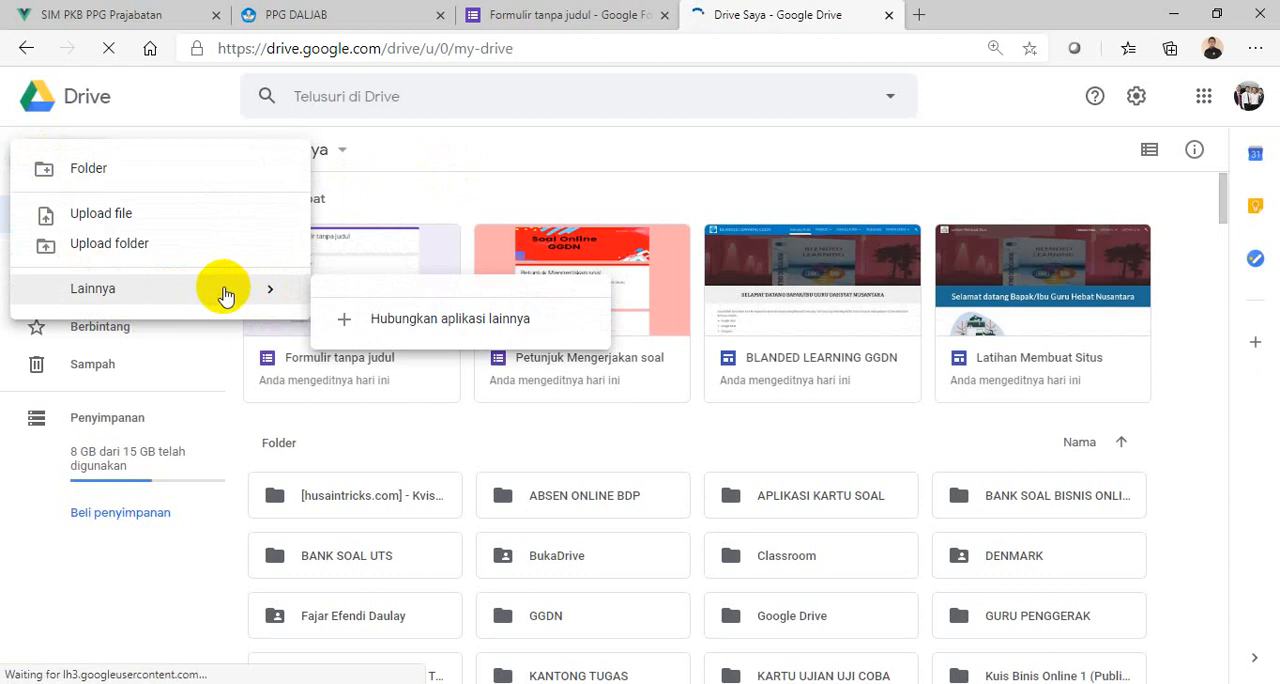
pyautogui.click(135, 118)
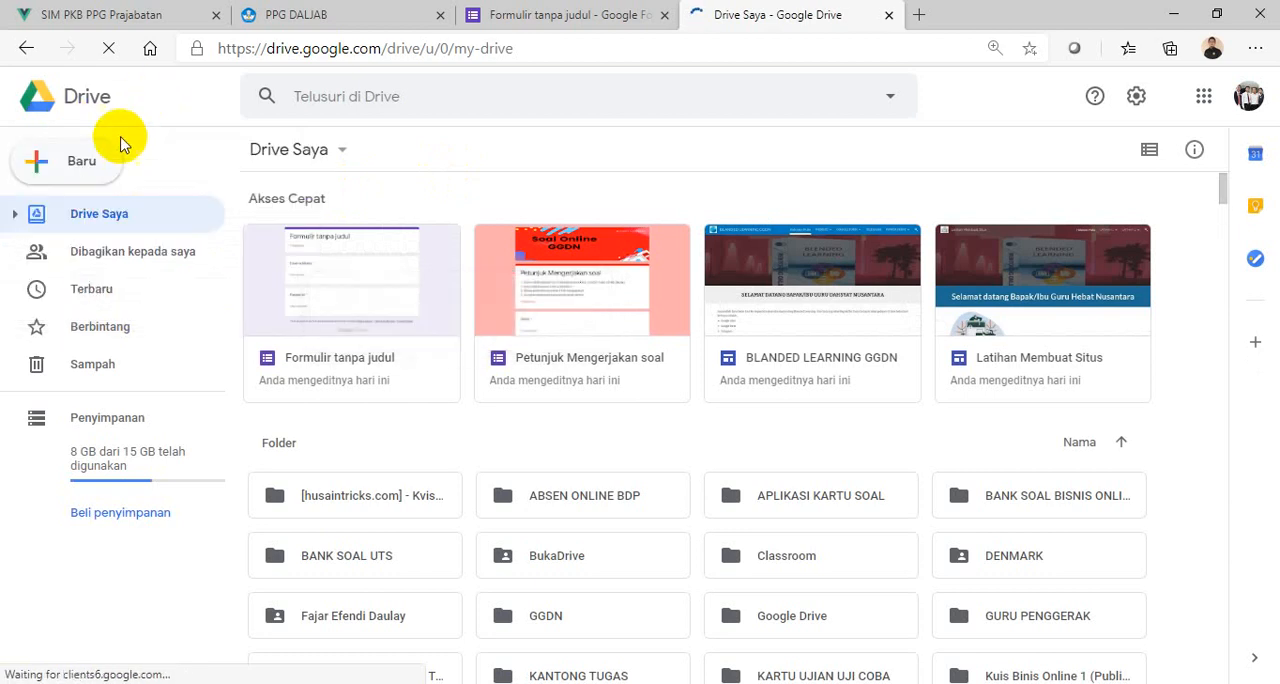
pyautogui.click(42, 170)
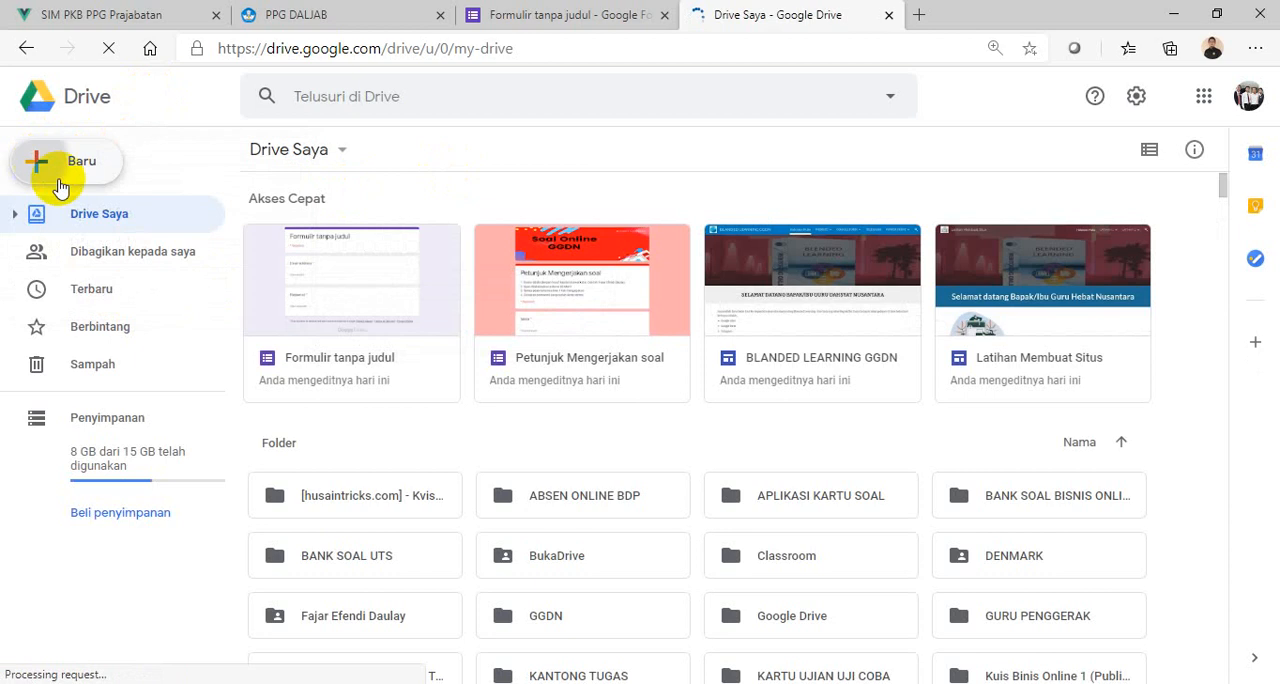
pyautogui.click(48, 176)
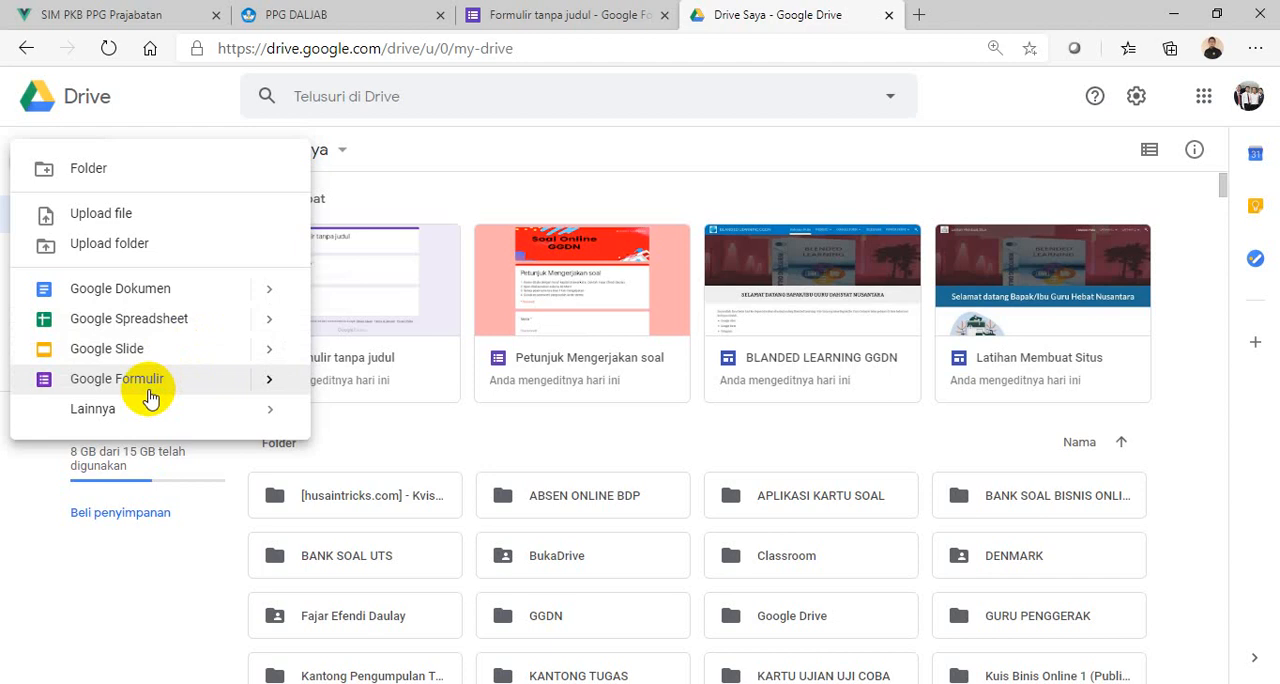
# - Return to the open untitled form and set its title to "UTS MATEMATIKA"
pyautogui.click(527, 21)
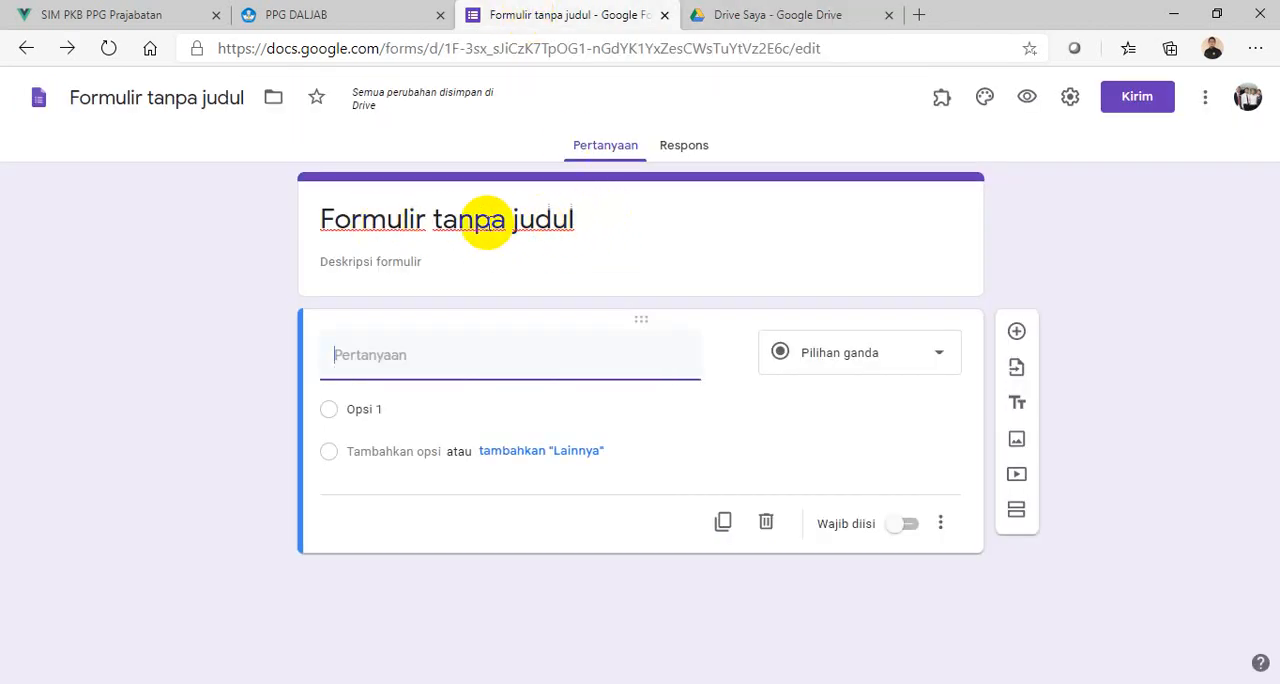
pyautogui.click(340, 226)
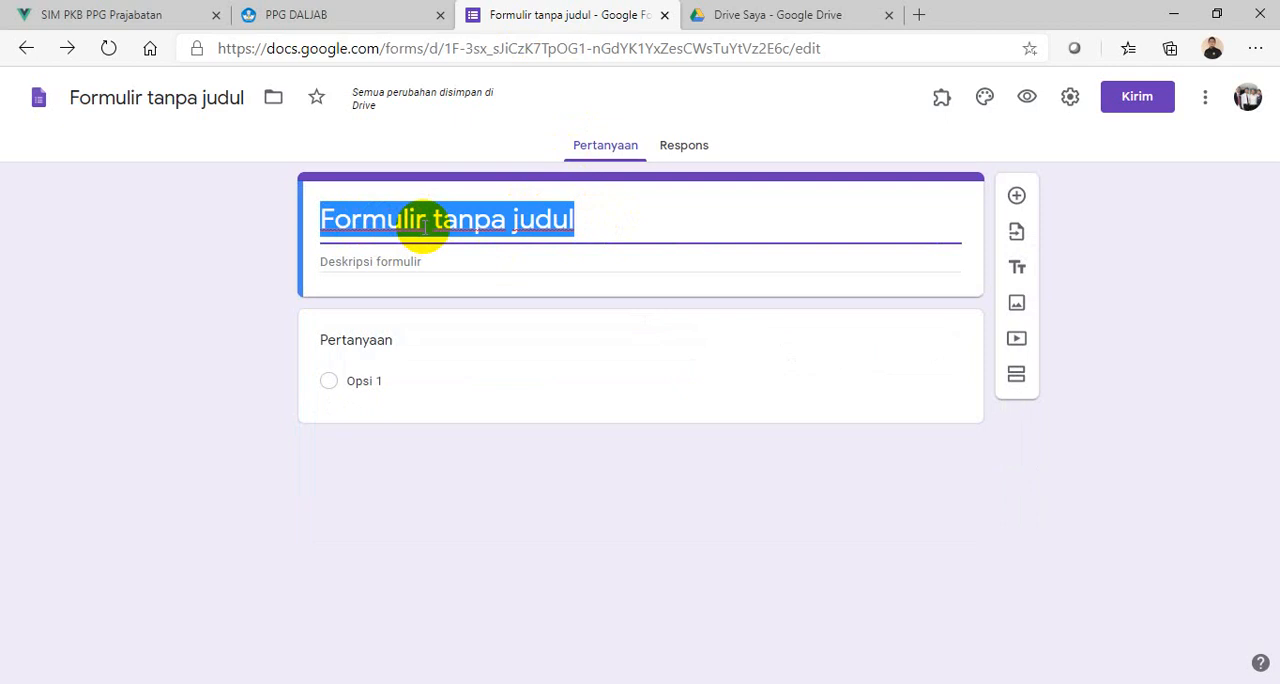
pyautogui.write('U')
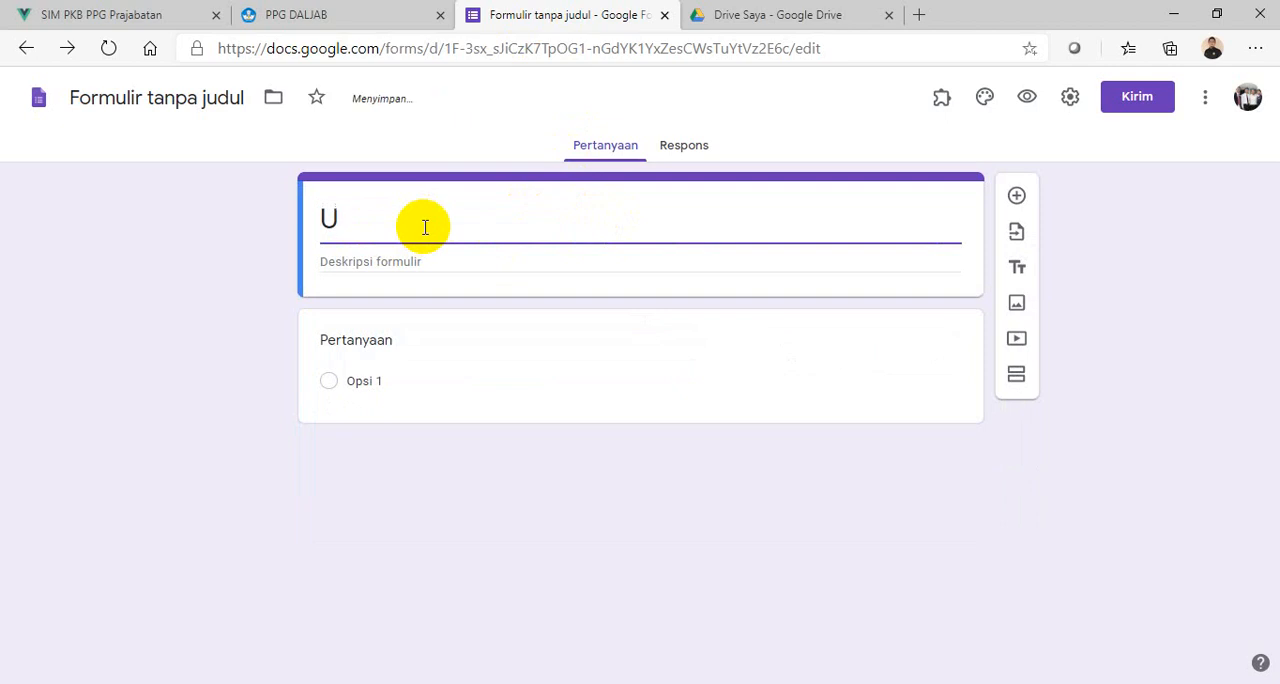
pyautogui.write('TS MATEM')
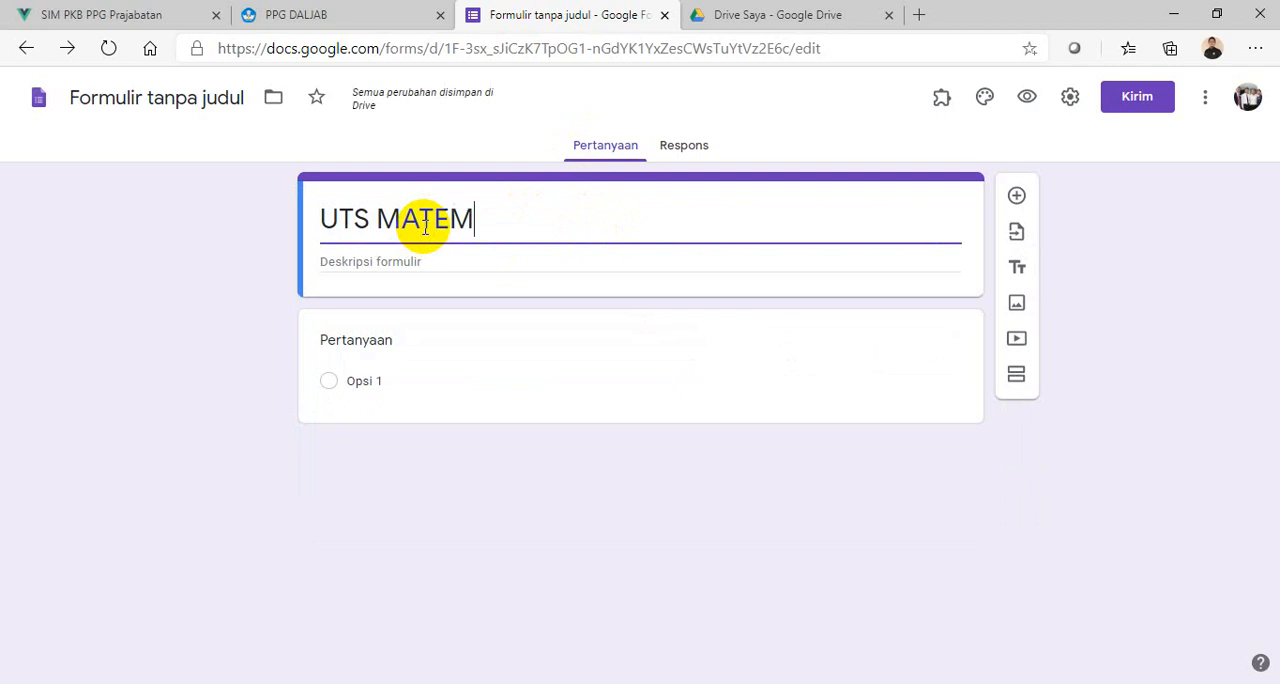
pyautogui.write('ATIKA')
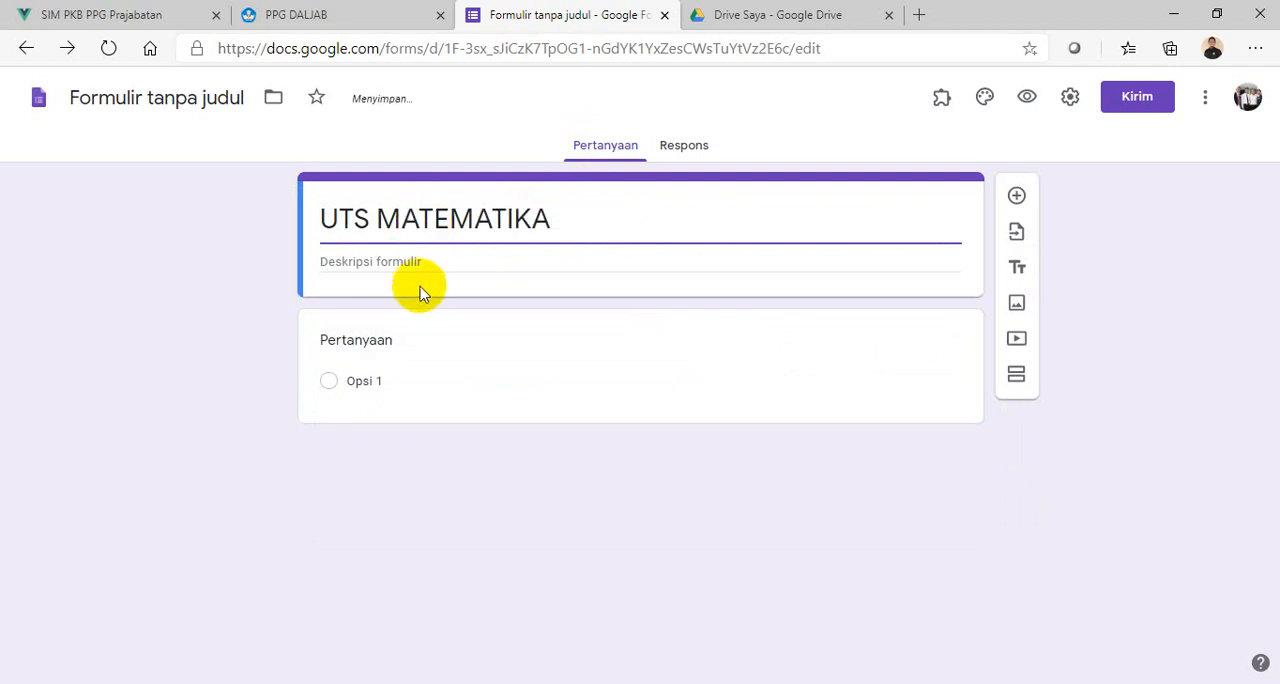
# - Enter the form description "Ujian ini dilaksnakan dalam waktu 60 menit."
pyautogui.click(423, 264)
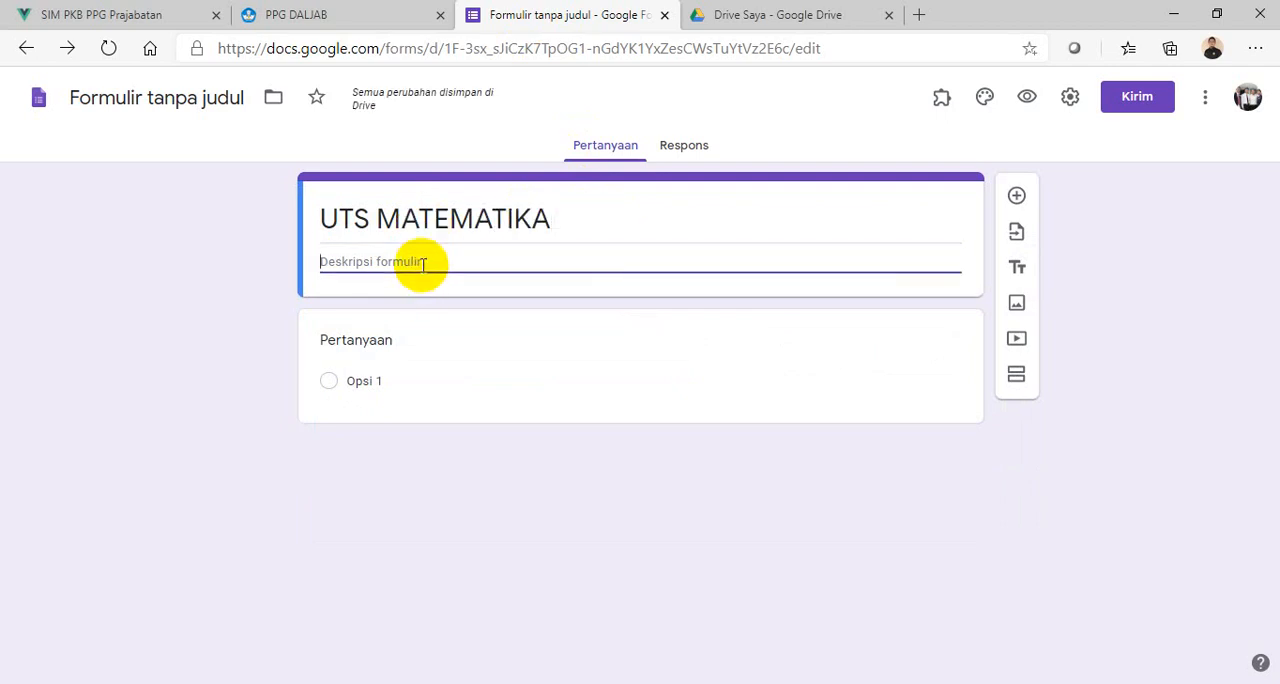
pyautogui.write('Ujian ')
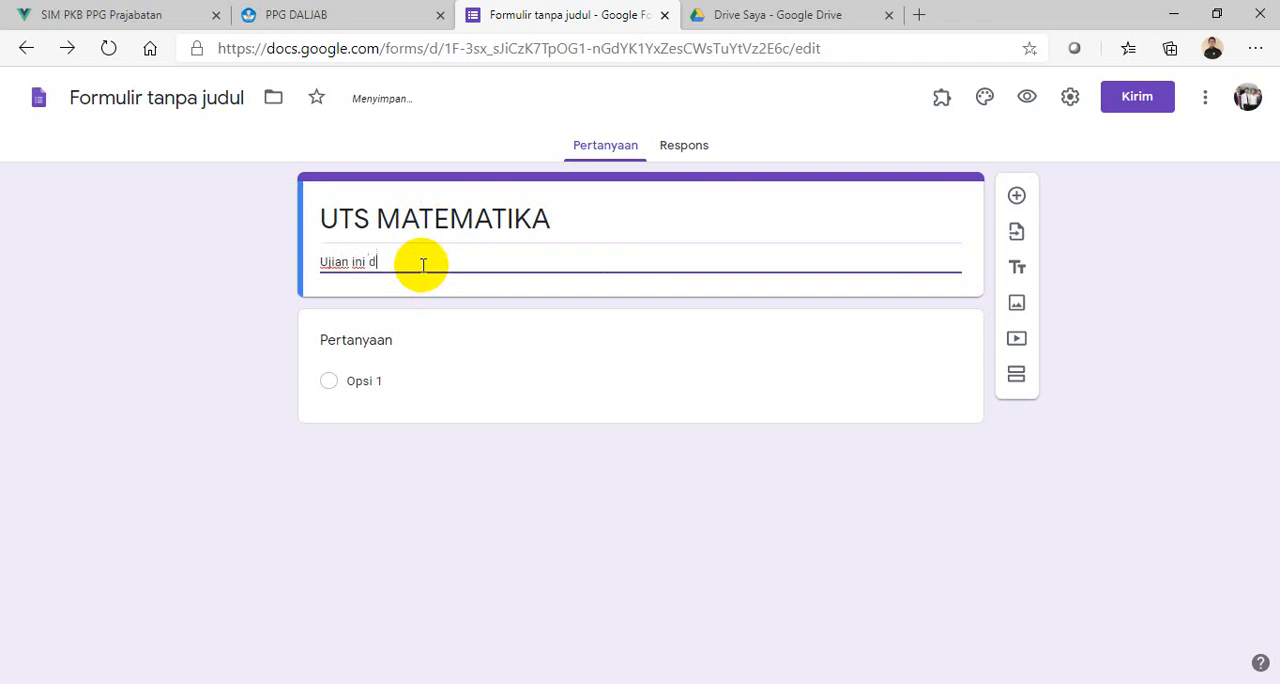
pyautogui.write('ini dilaksnakan dalam waktu 60 menit.')
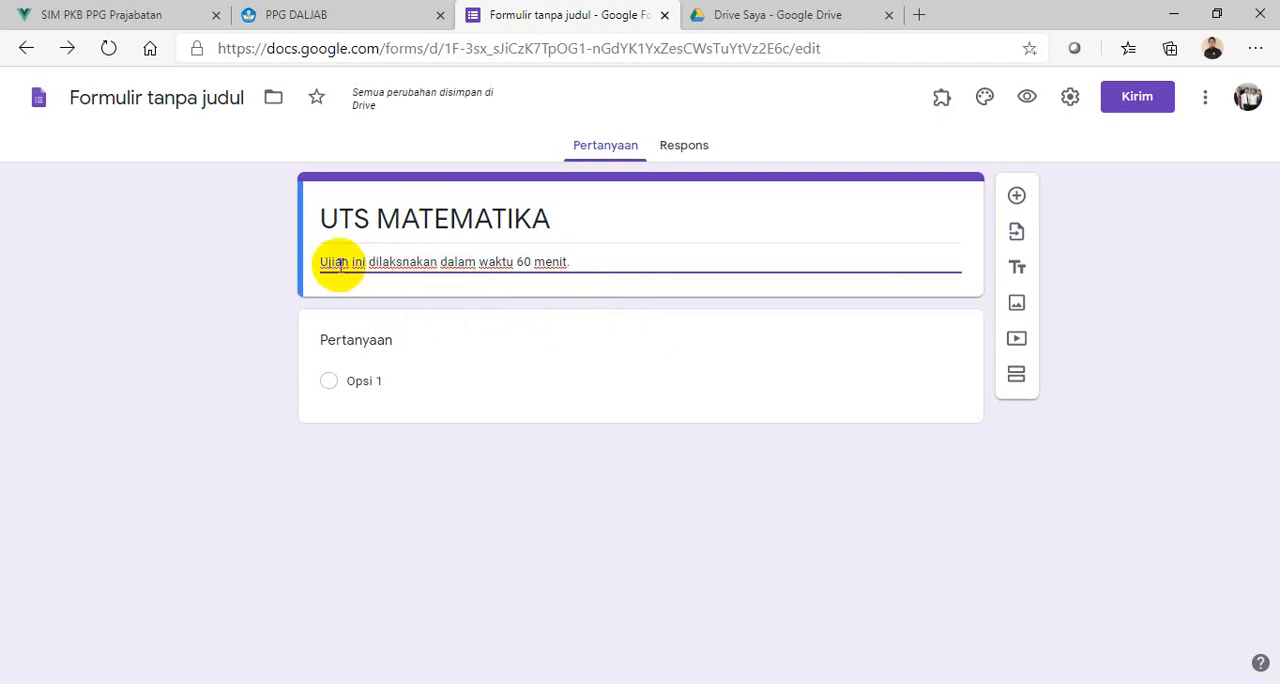
# - Title the first question "Nama Siswa" with a short-answer (Jawaban singkat) response and make it required
pyautogui.click(380, 332)
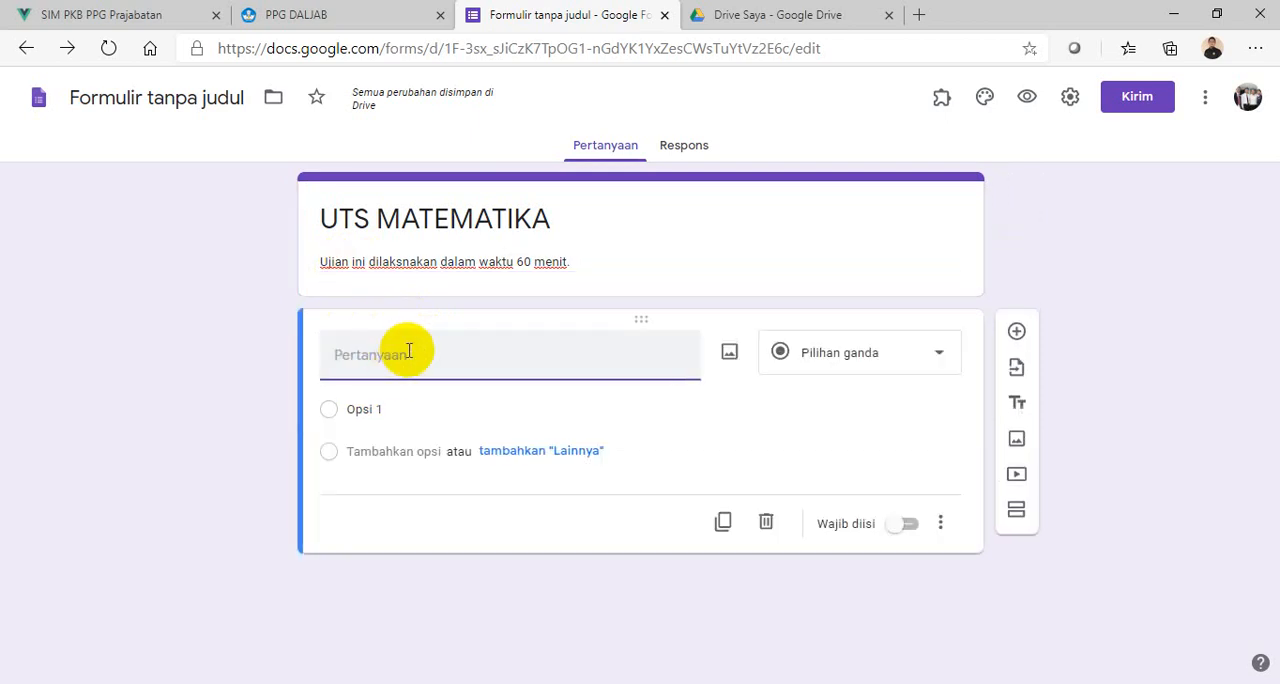
pyautogui.write('Nama s')
pyautogui.press('BackSpace')
pyautogui.write('S')
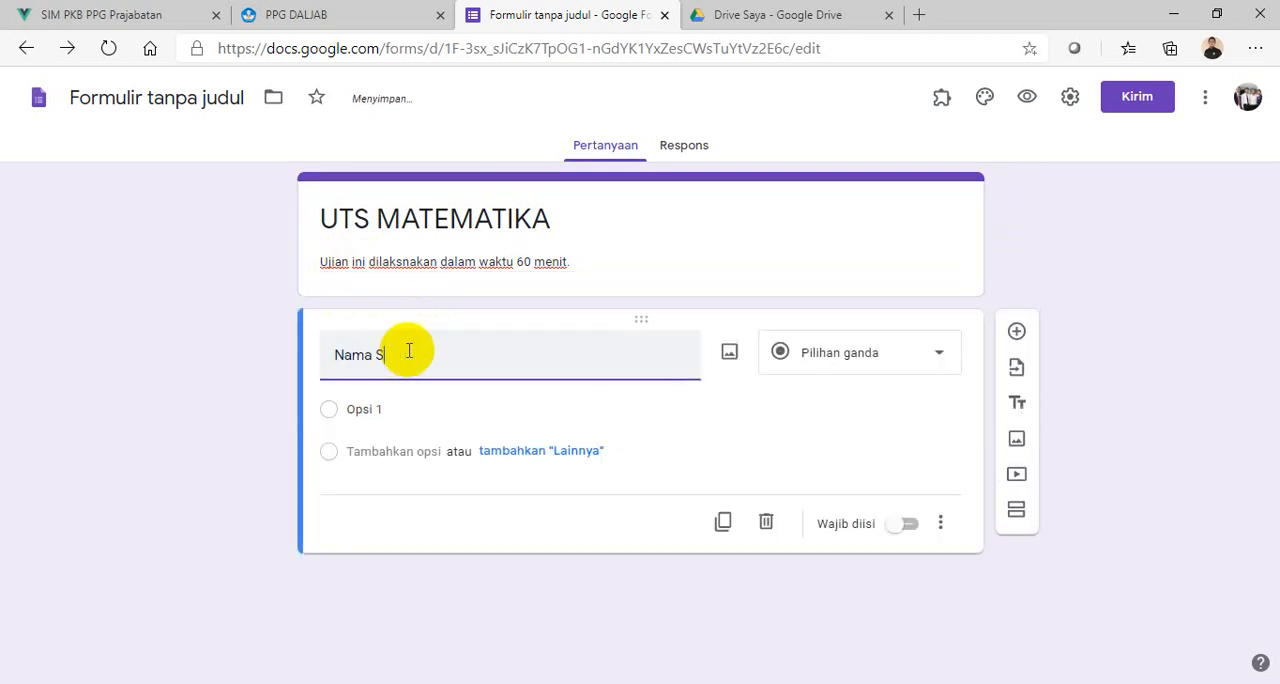
pyautogui.write('iswa')
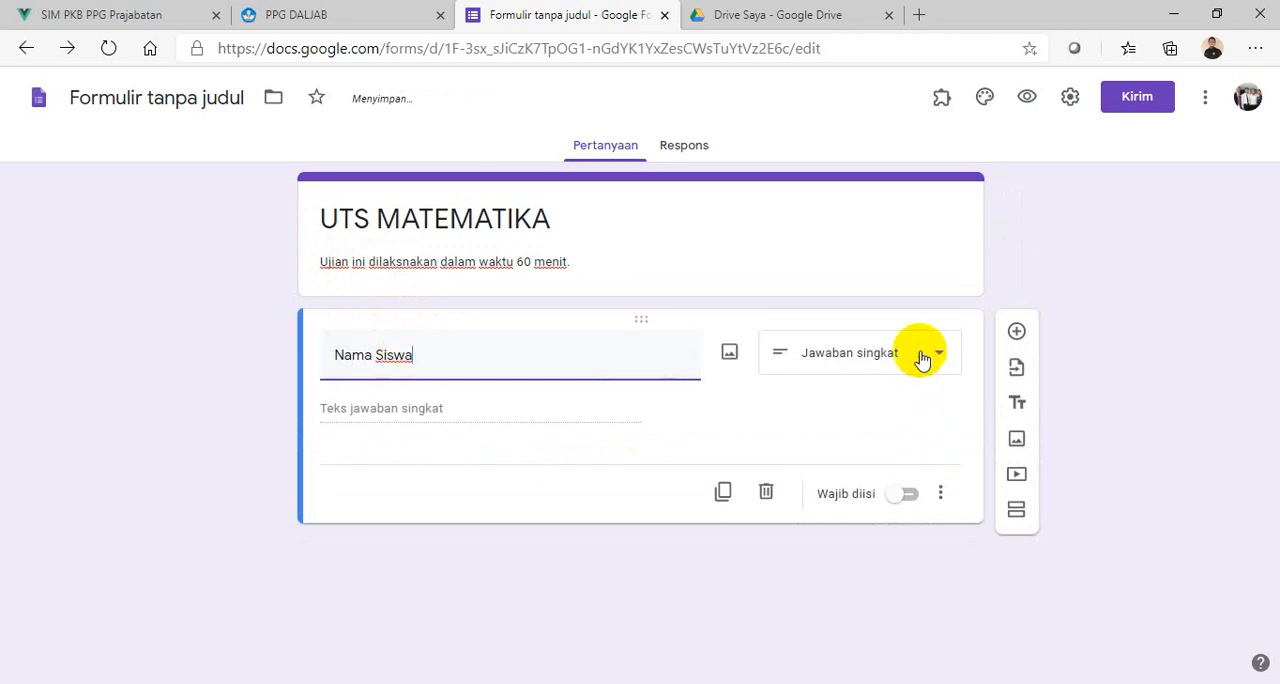
pyautogui.click(910, 500)
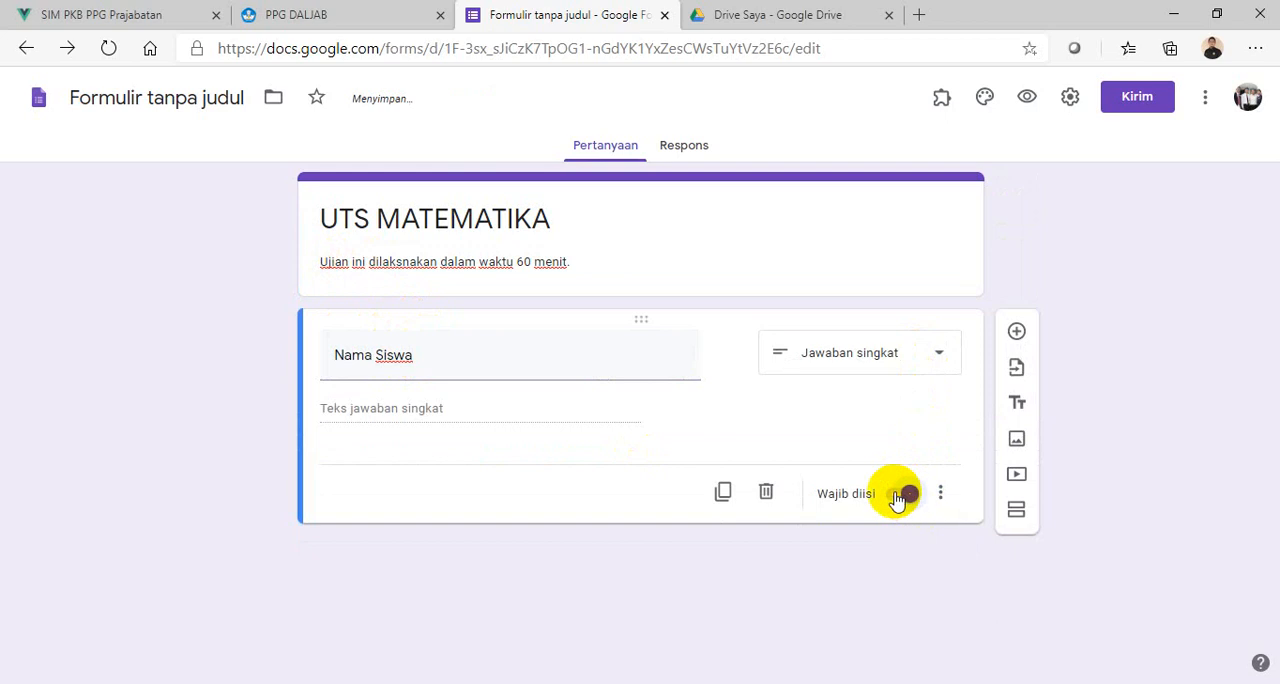
# - Add a second question titled "Kelas" and set its answer type to Drop-down
pyautogui.click(1020, 336)
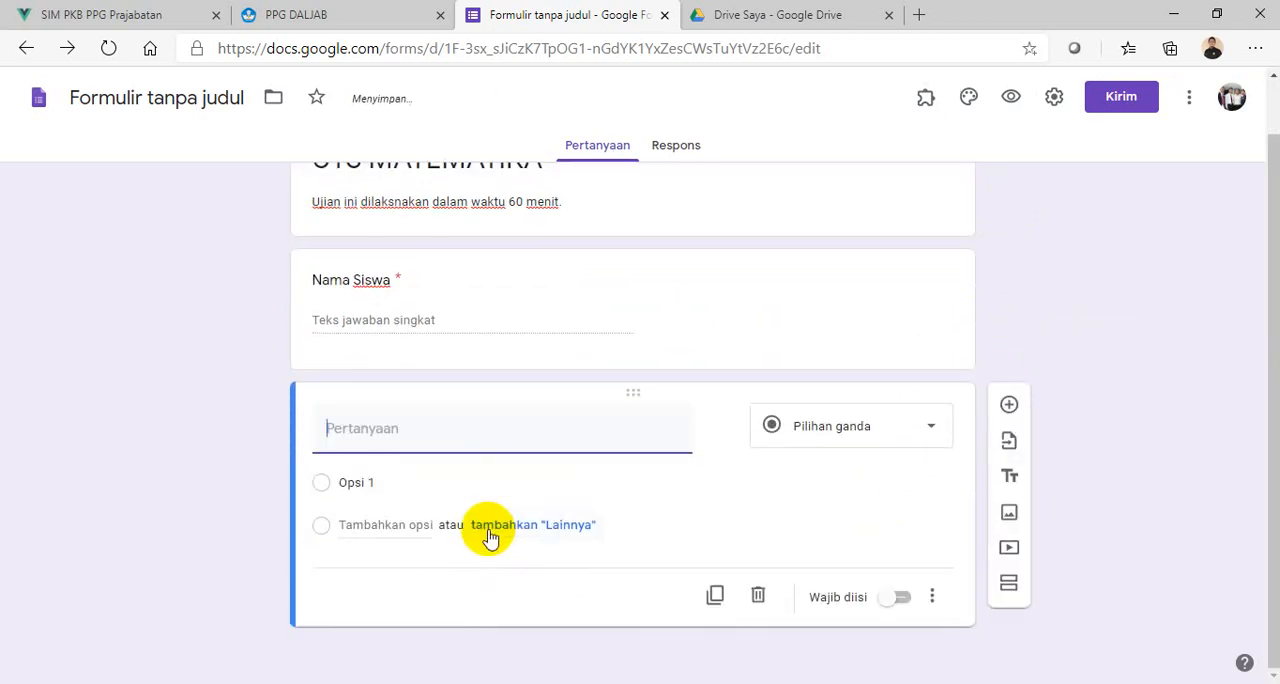
pyautogui.write('Kelas')
pyautogui.click(921, 432)
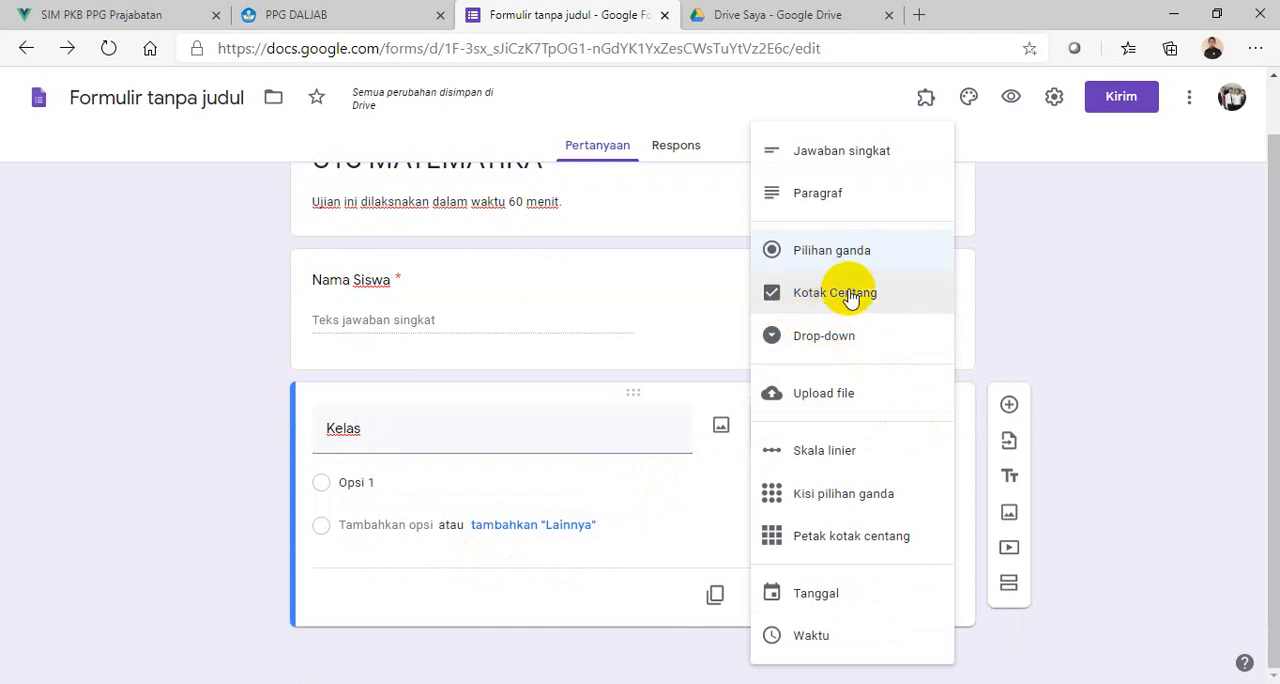
pyautogui.click(813, 345)
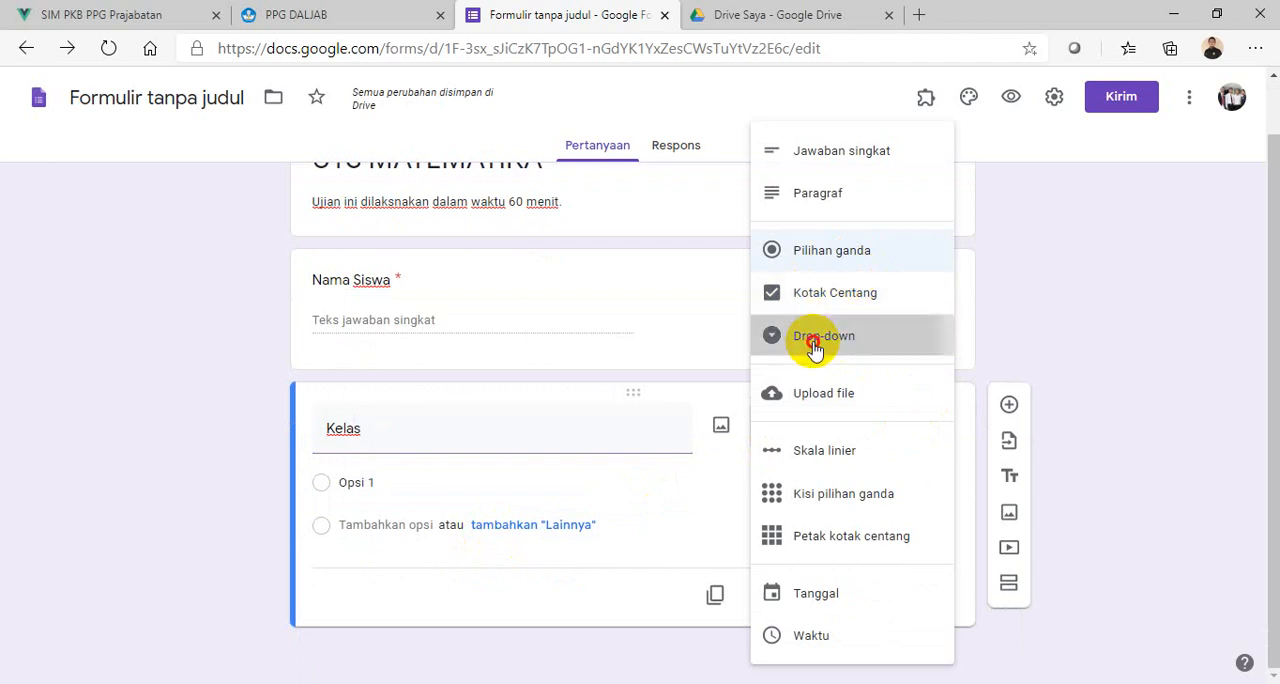
# - Enter "5 SD" and "6 SD" as the options of the Kelas question
pyautogui.click(411, 489)
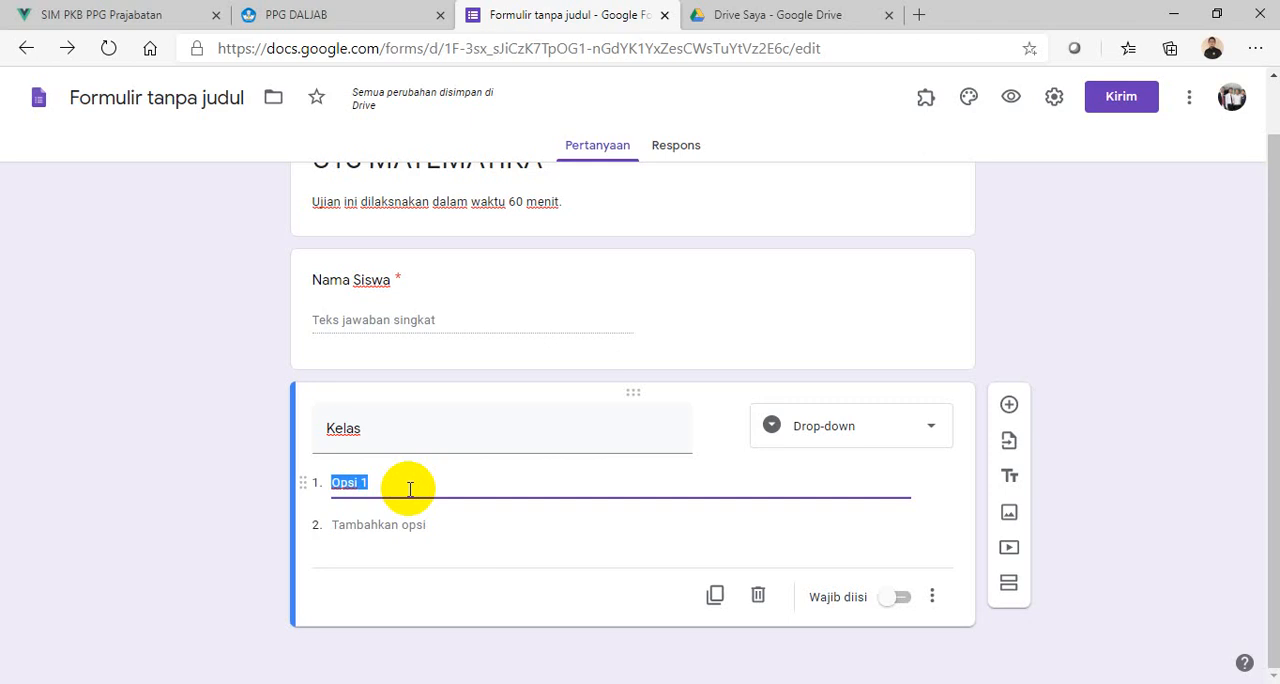
pyautogui.write('x')
pyautogui.press('BackSpace')
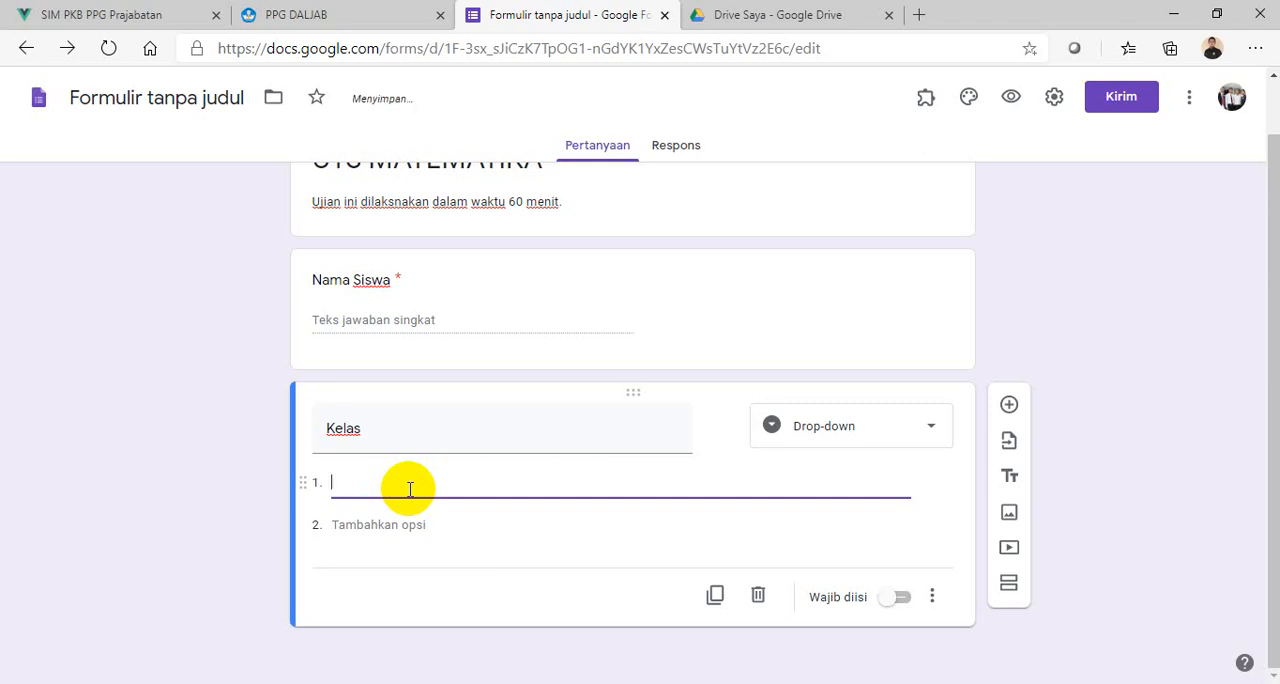
pyautogui.write('5 SD')
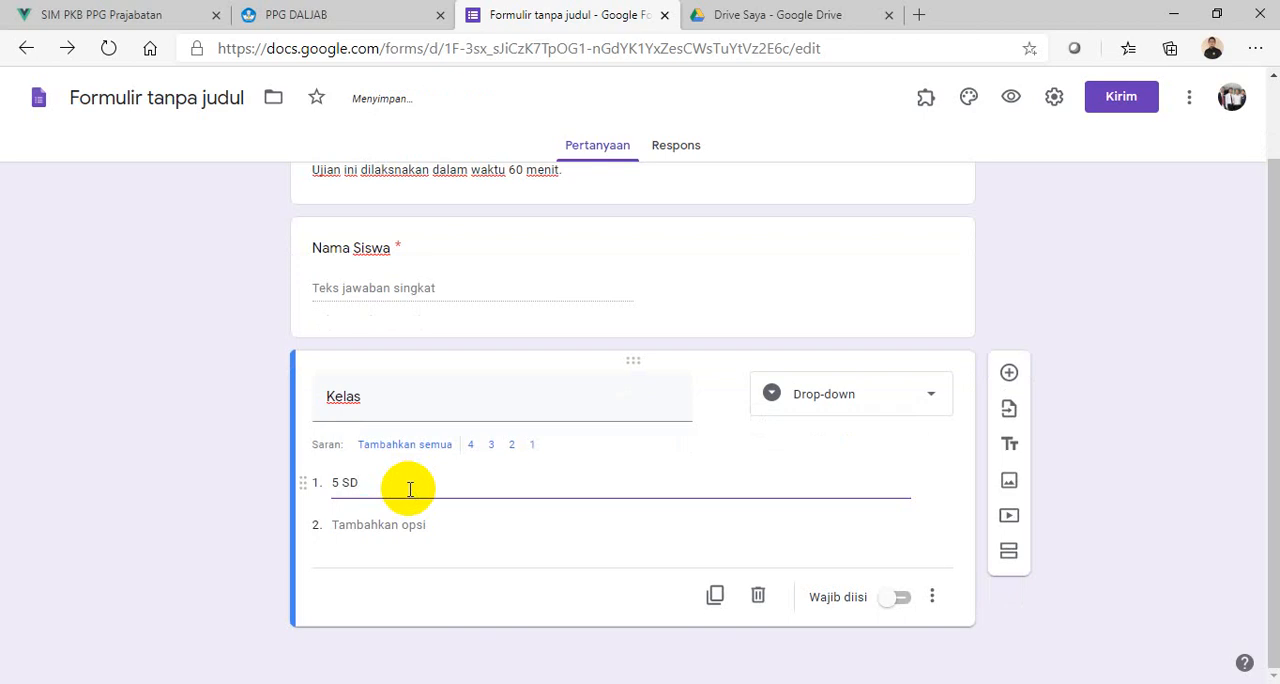
pyautogui.click(351, 527)
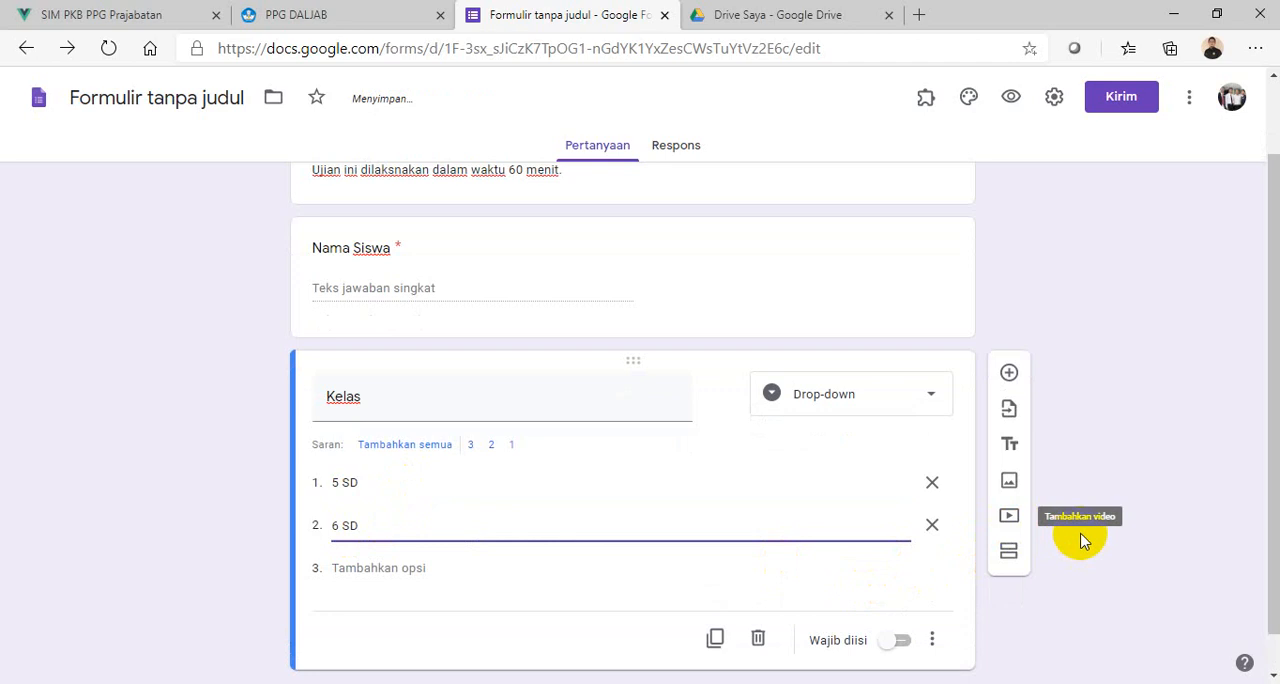
pyautogui.click(1108, 513)
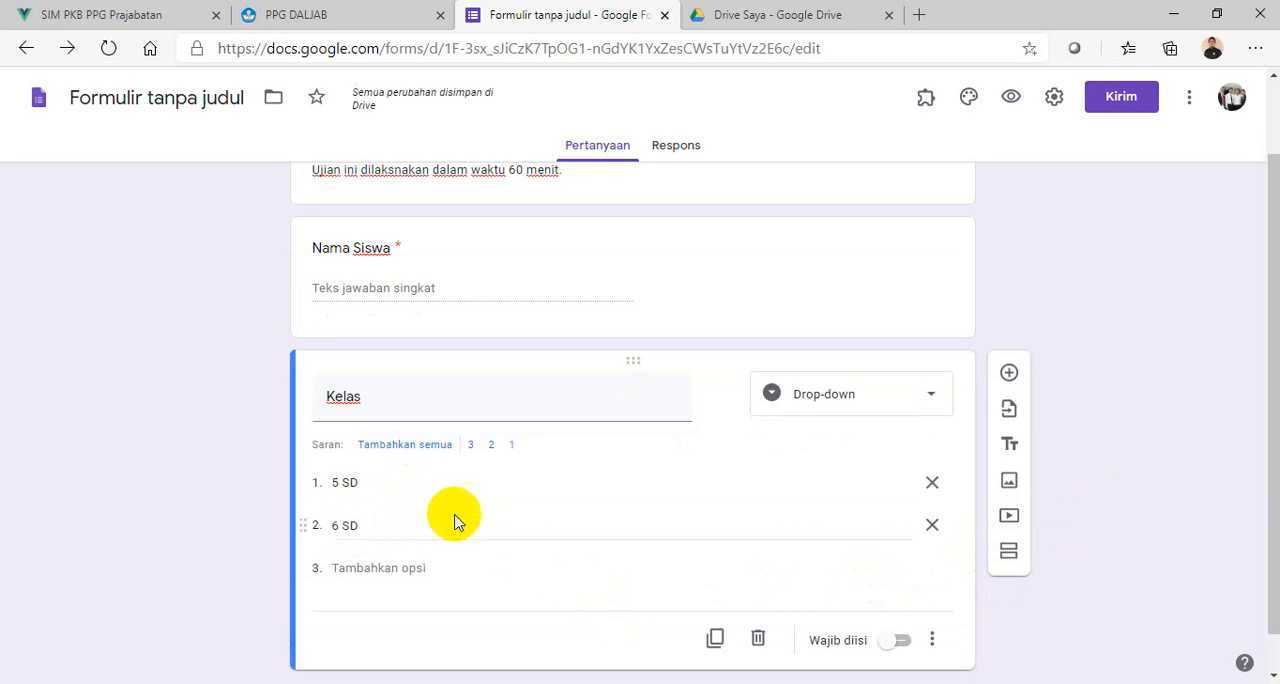
# - Replace the Kelas options with "Kelas V A" and "Kelas V B" and make the question required
pyautogui.click(372, 482)
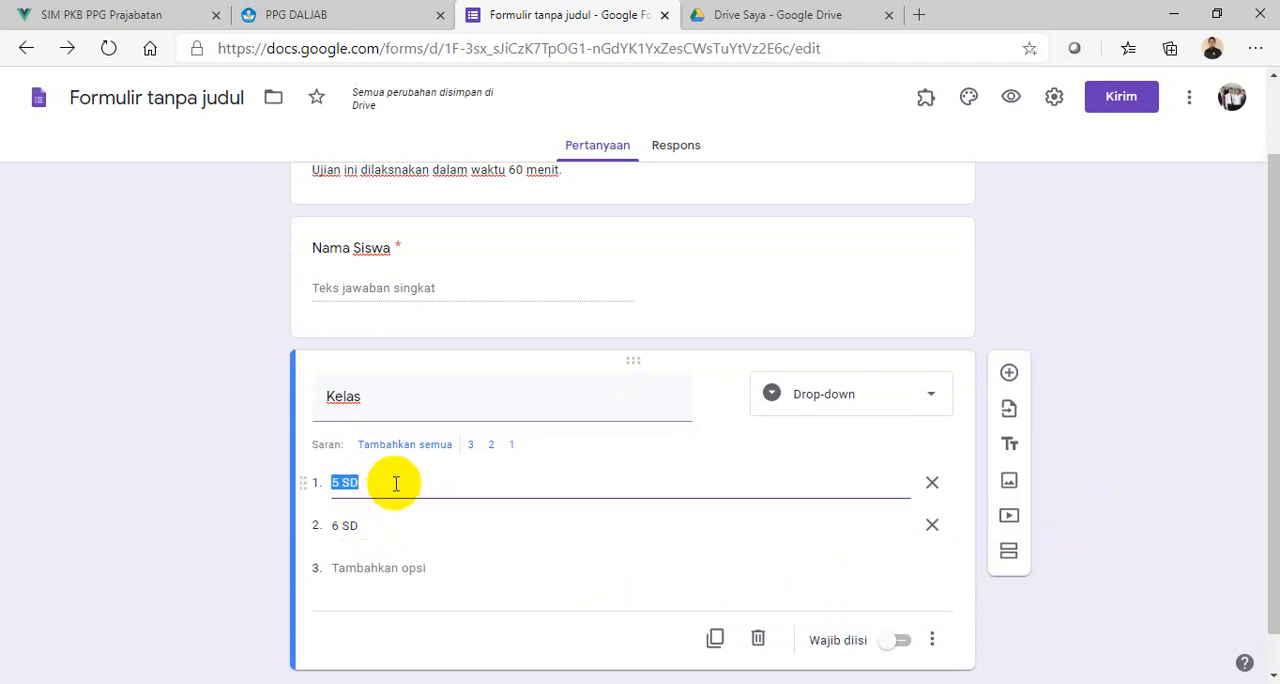
pyautogui.press('BackSpace')
pyautogui.press('BackSpace')
pyautogui.write('K')
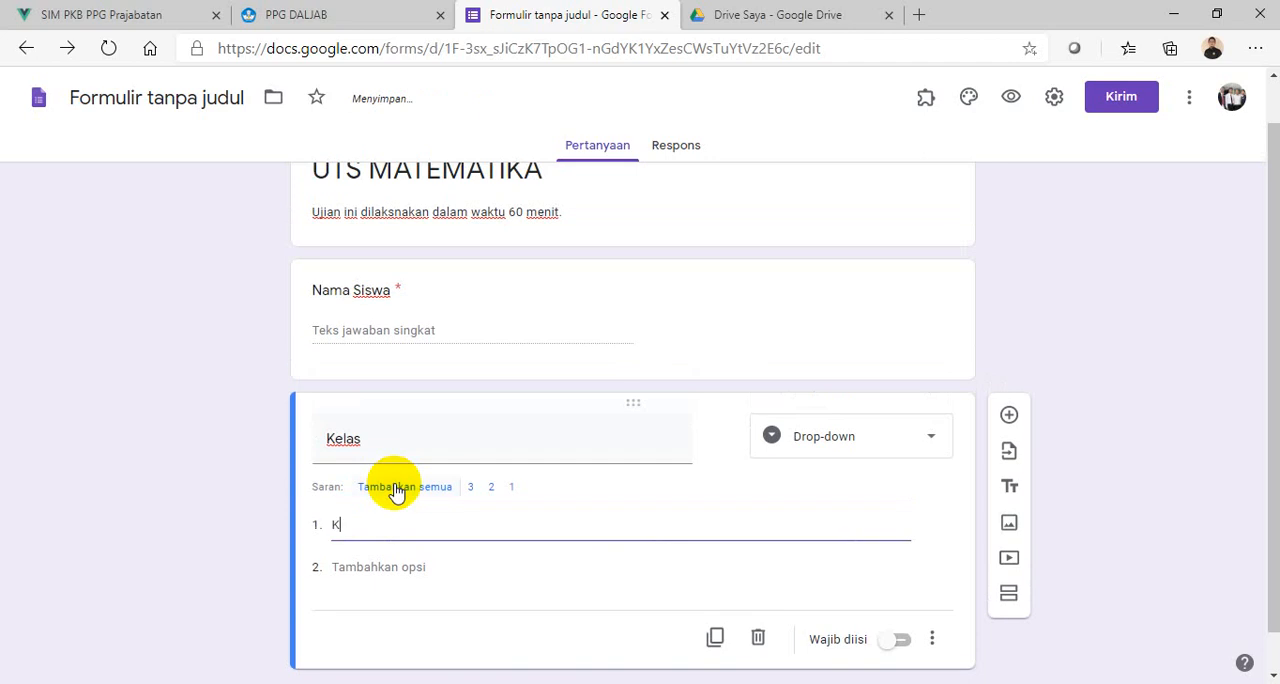
pyautogui.write('elas V')
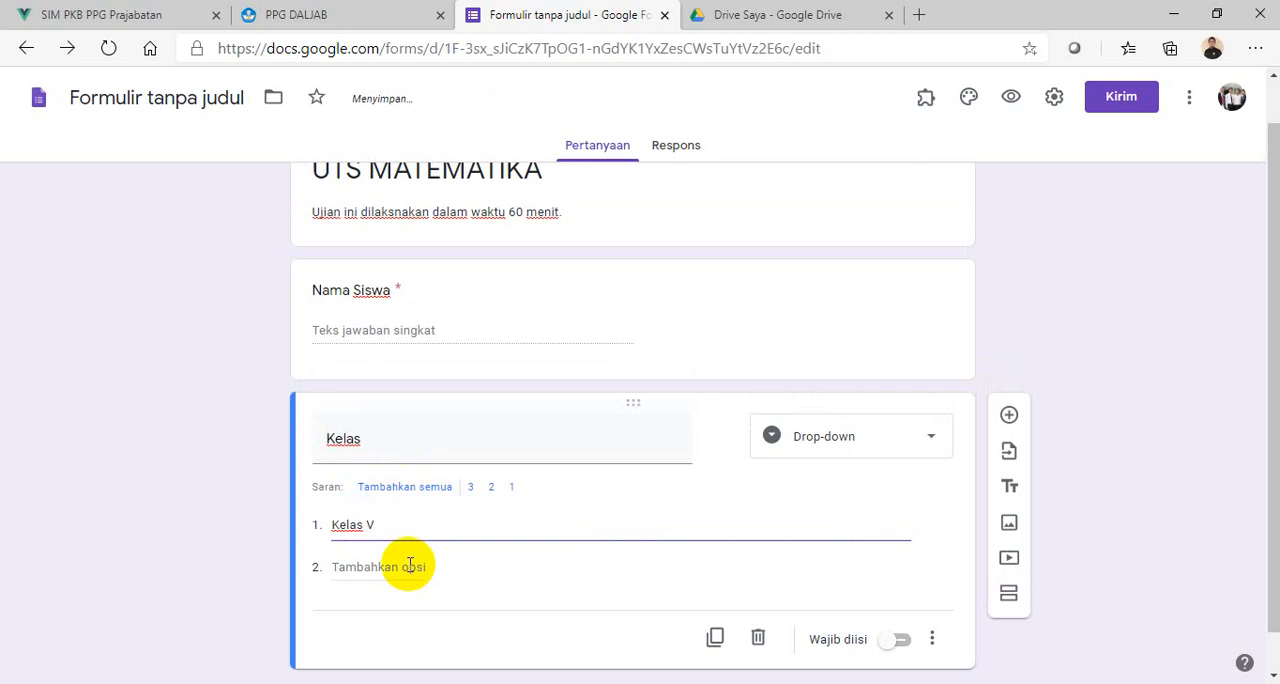
pyautogui.write(' A')
pyautogui.click(371, 566)
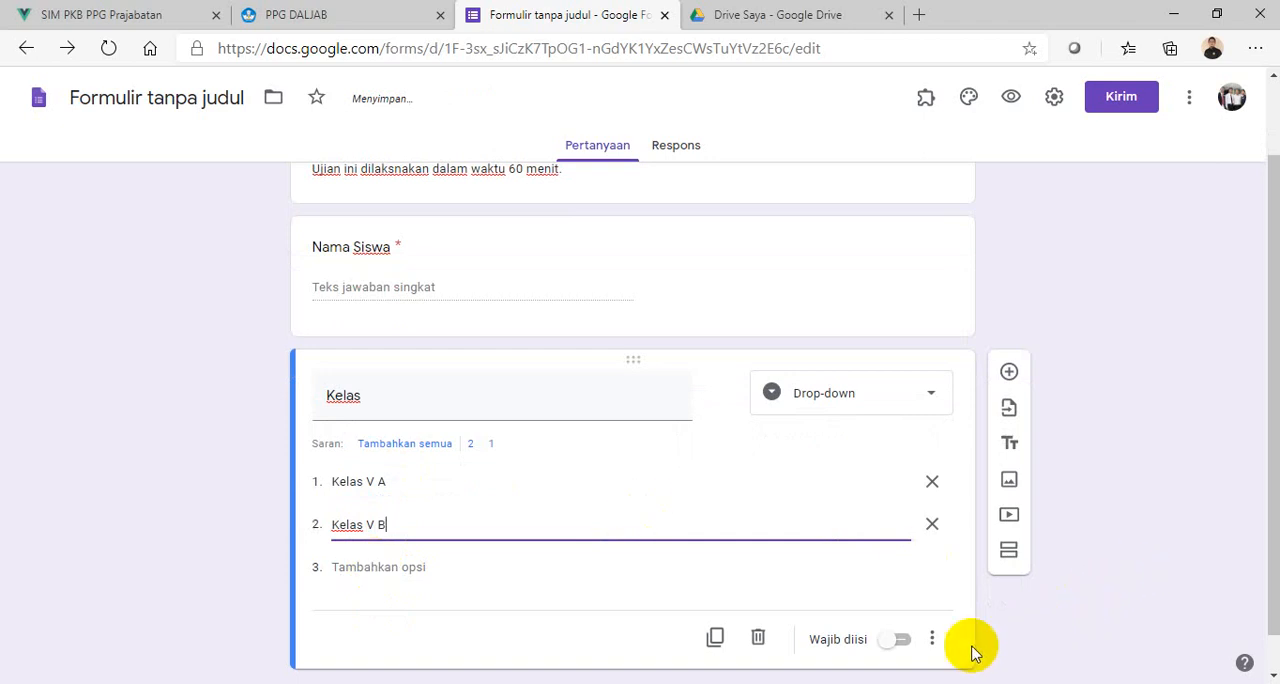
pyautogui.click(898, 640)
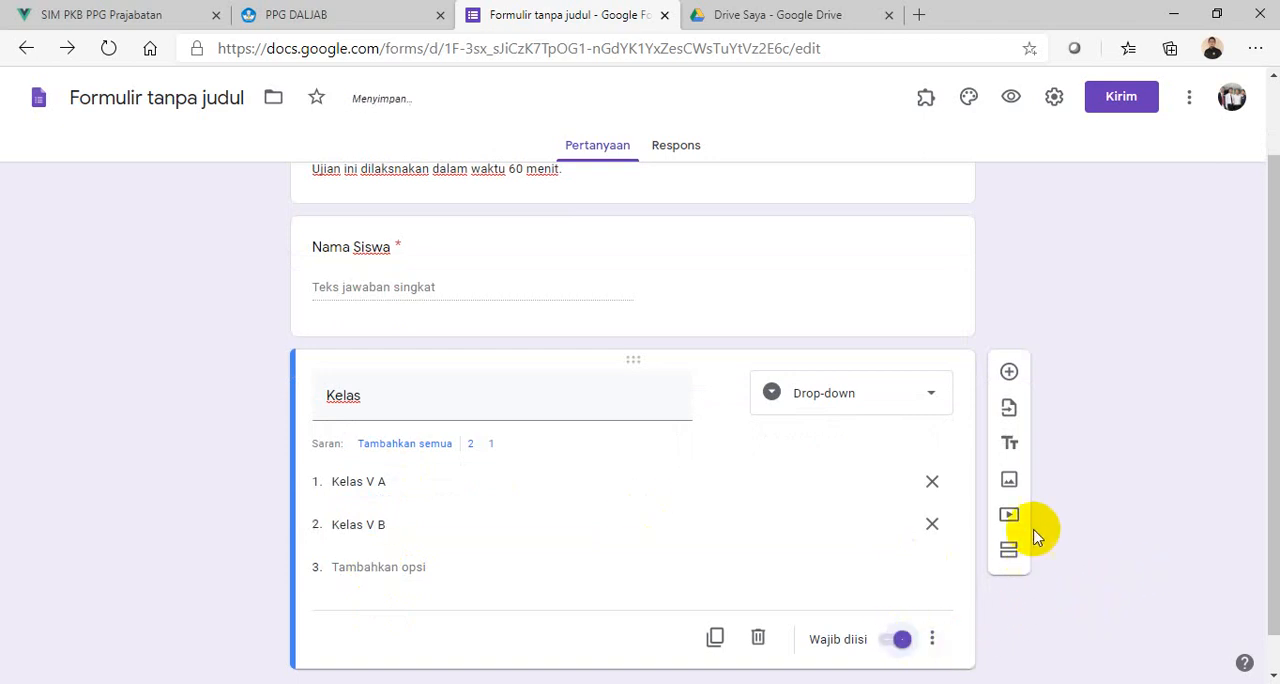
# - Add a third question titled "Password" below the Kelas question
pyautogui.click(1009, 329)
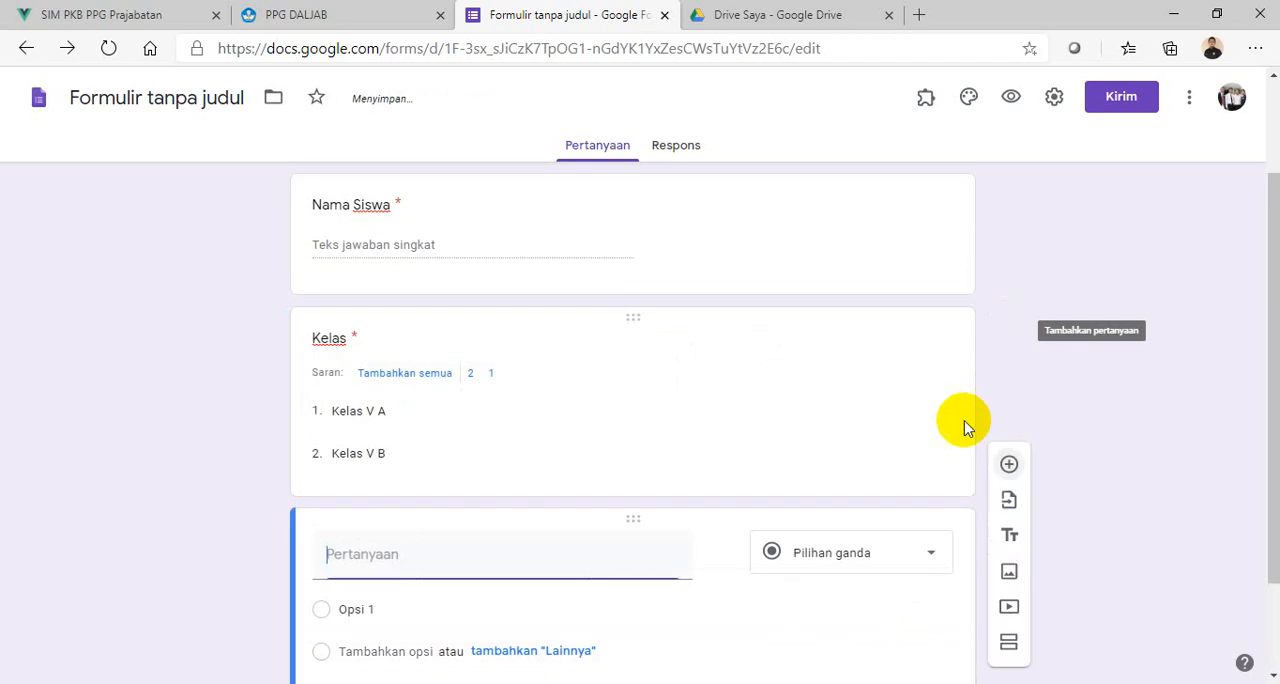
pyautogui.write('Password')
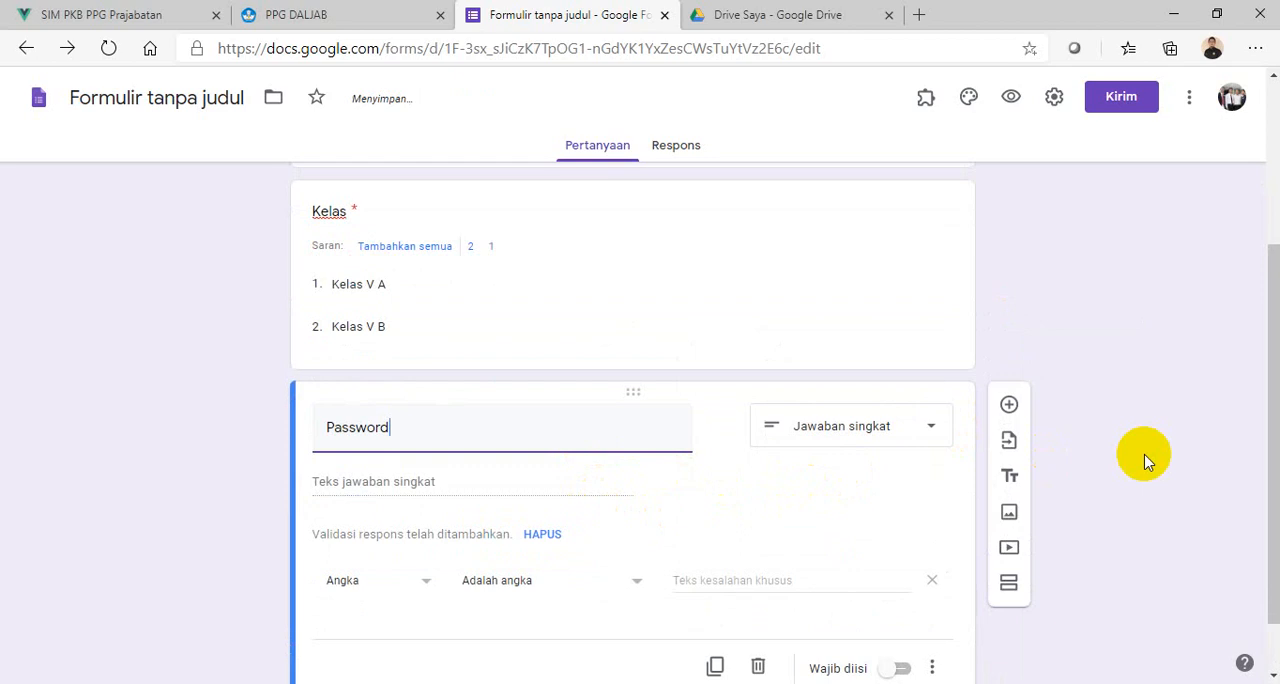
pyautogui.scroll(-1, 690, 543)
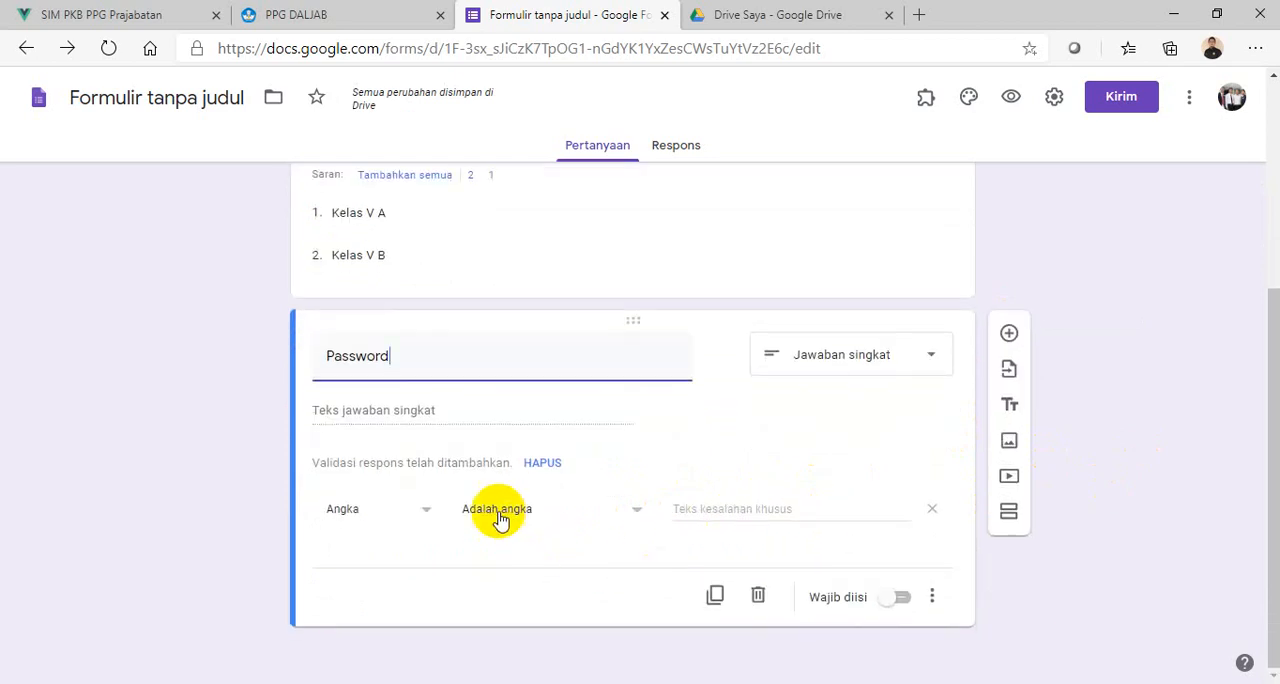
# - Set the Password question's response validation to Ekspresi reguler with the condition Kecocokan
pyautogui.click(428, 517)
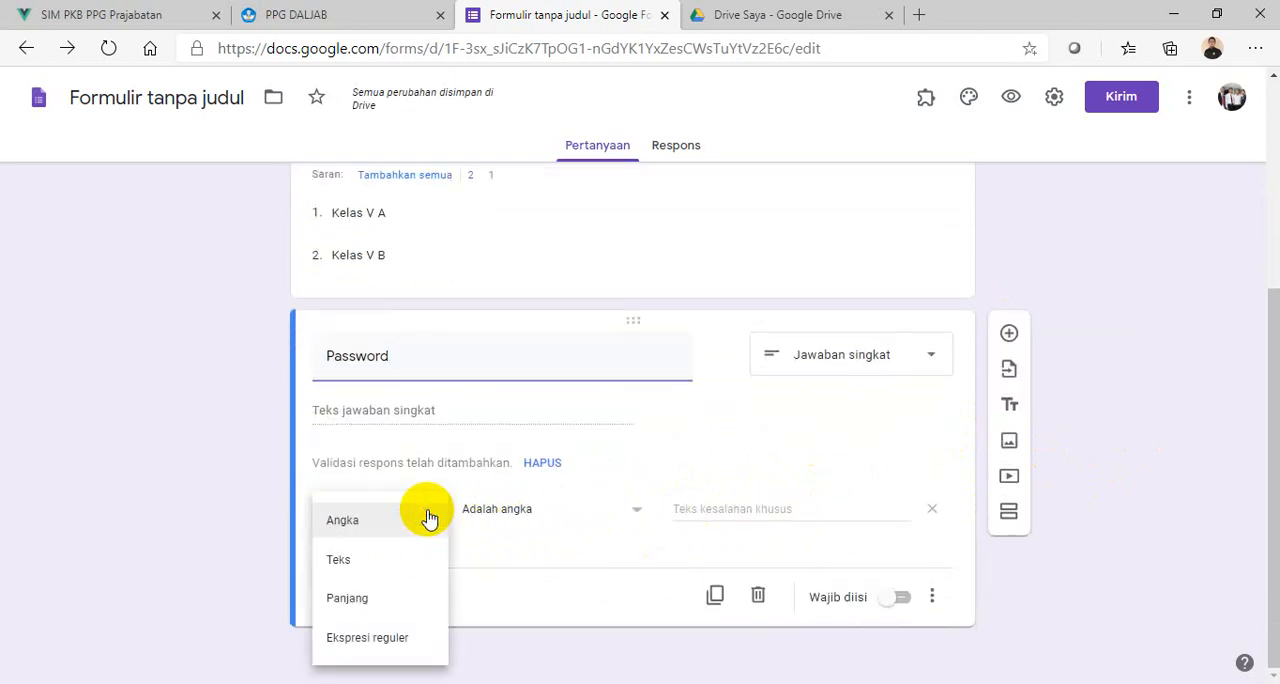
pyautogui.click(370, 645)
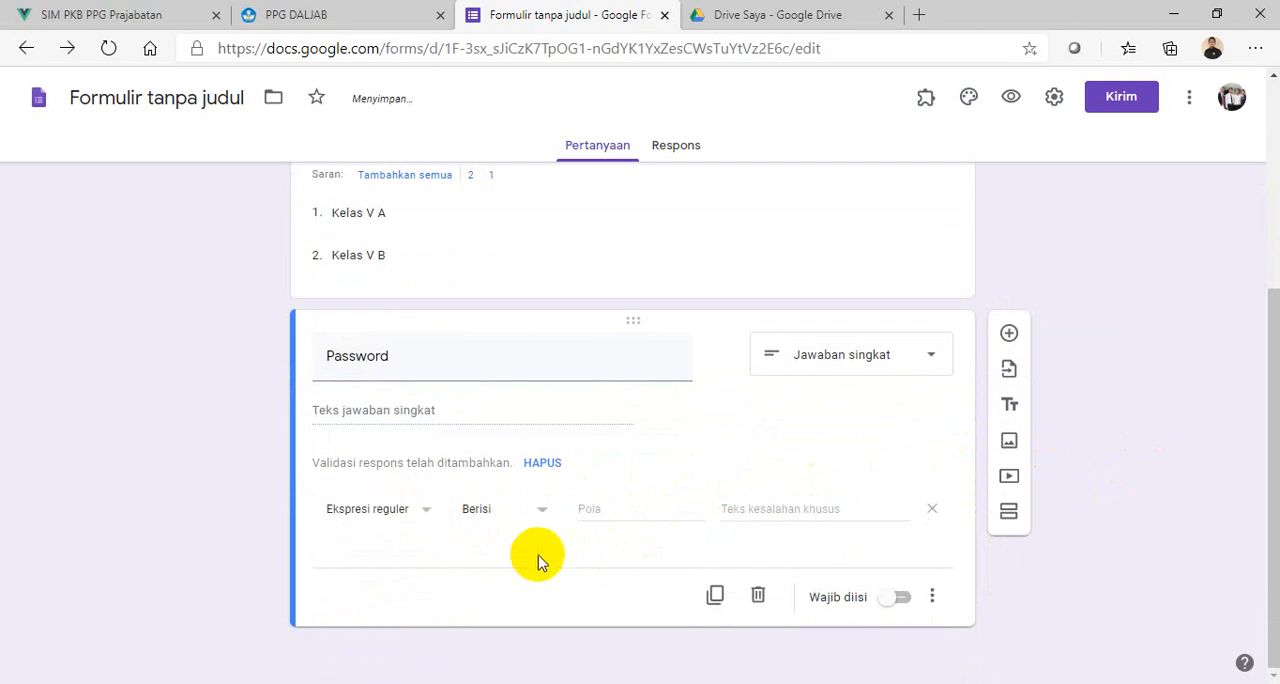
pyautogui.click(540, 514)
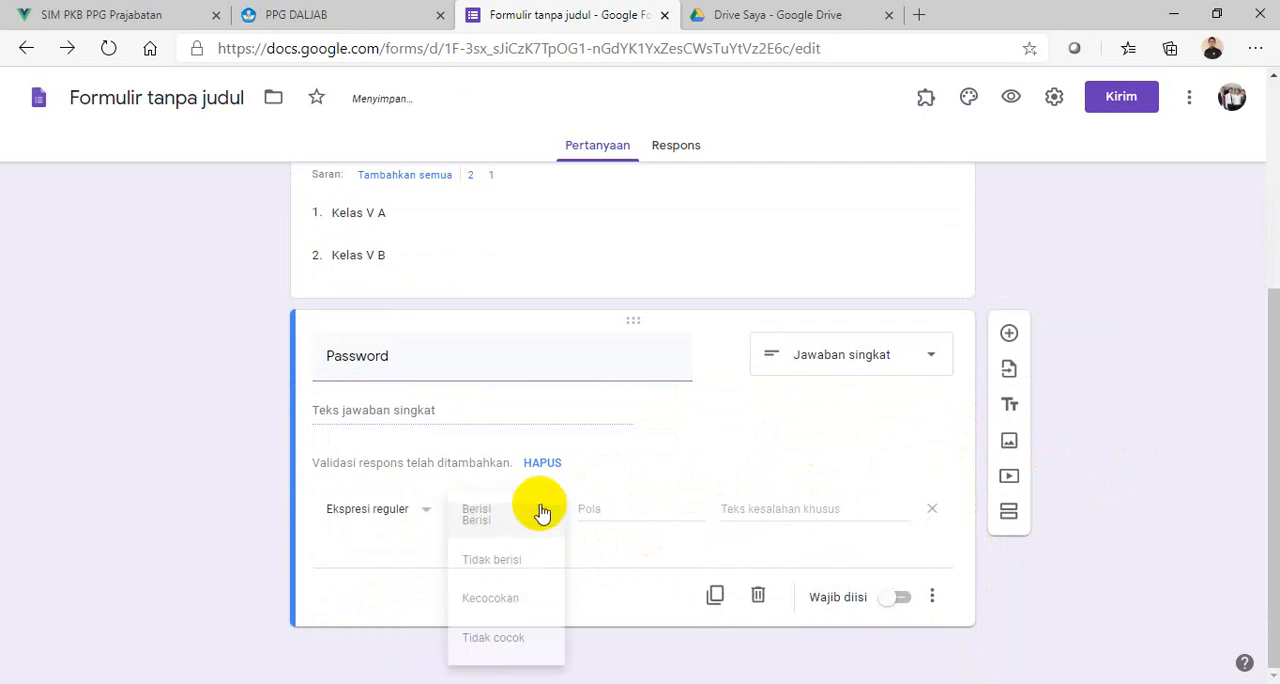
pyautogui.click(498, 600)
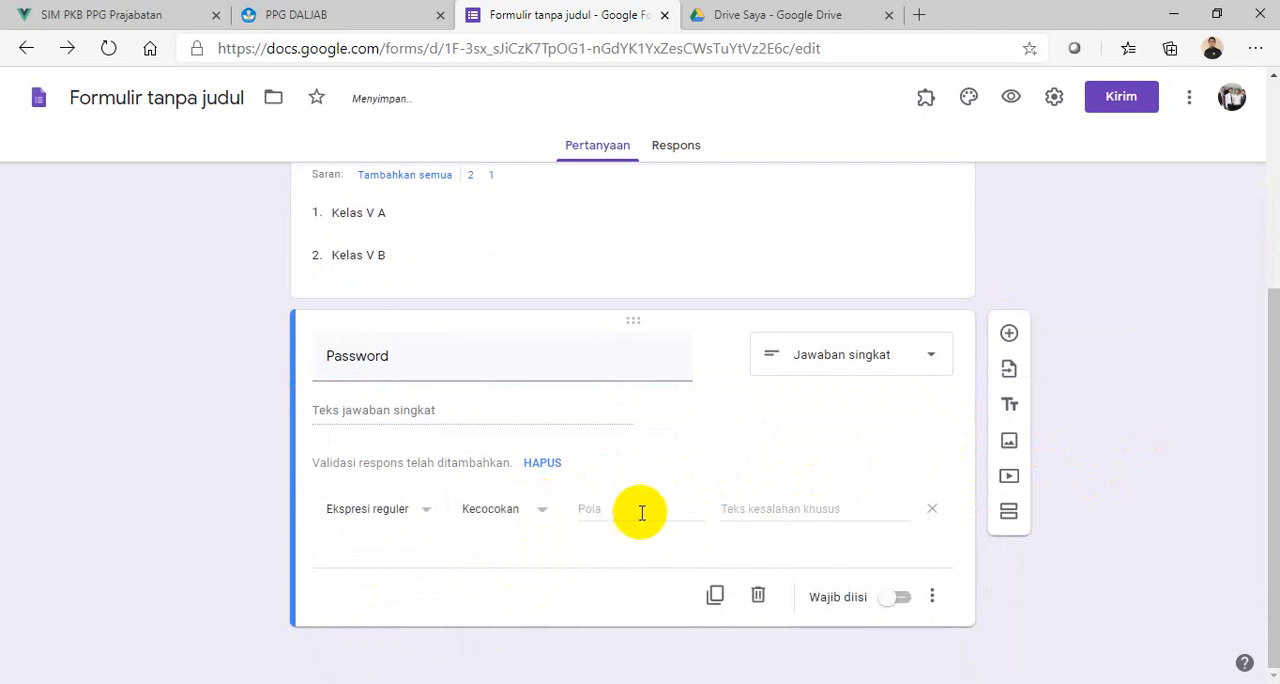
# - Enter the custom error text "Maaf!!. Password yang Anda masukkan SALAH. Silahkan coba kembali" and make the Password question required
pyautogui.click(753, 508)
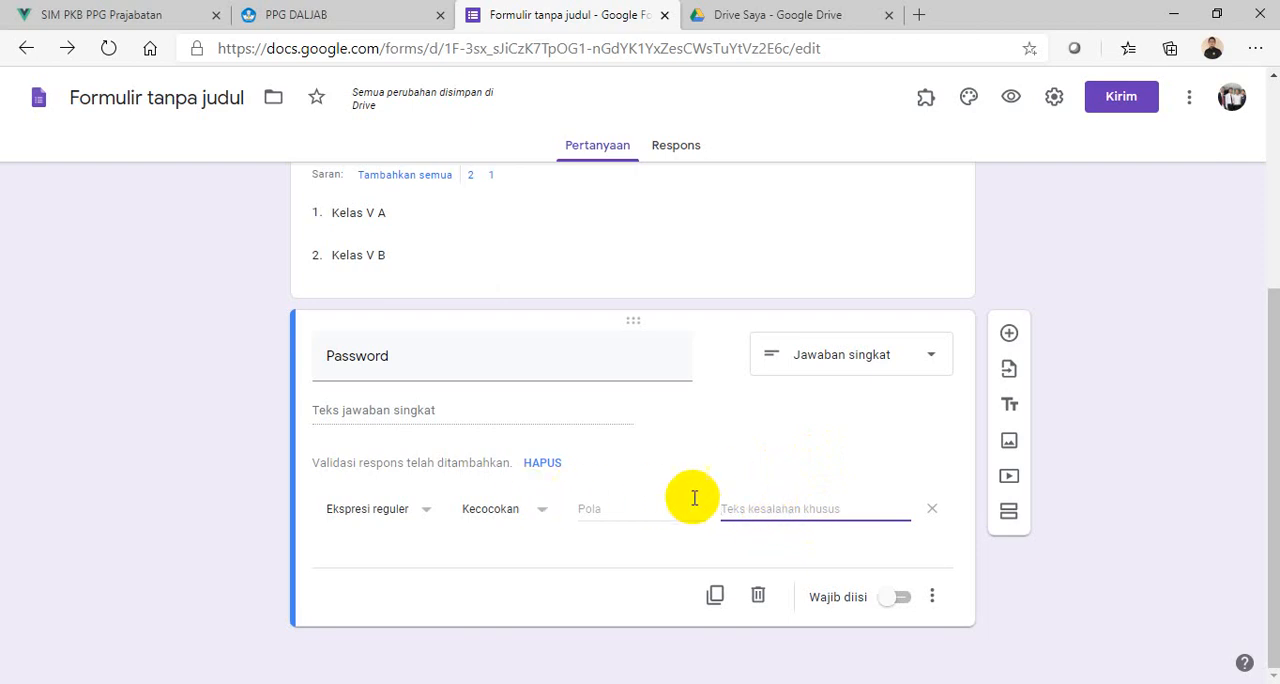
pyautogui.write('Maa')
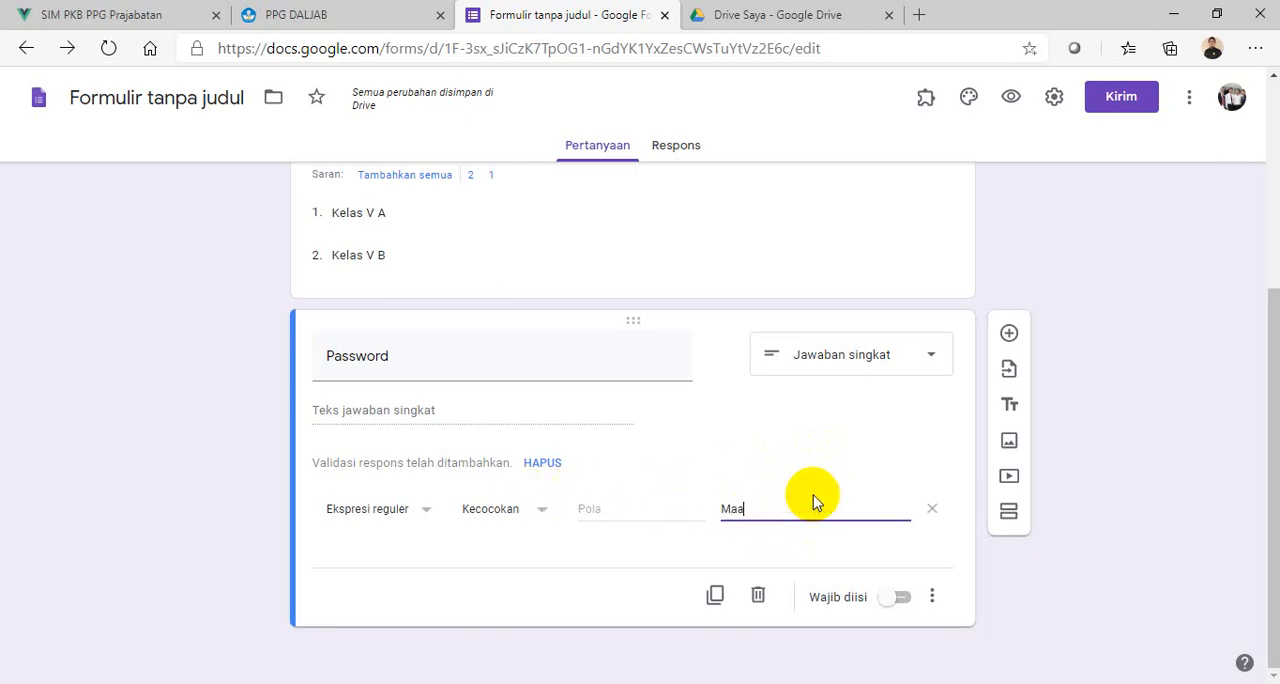
pyautogui.write('f!!. Passw')
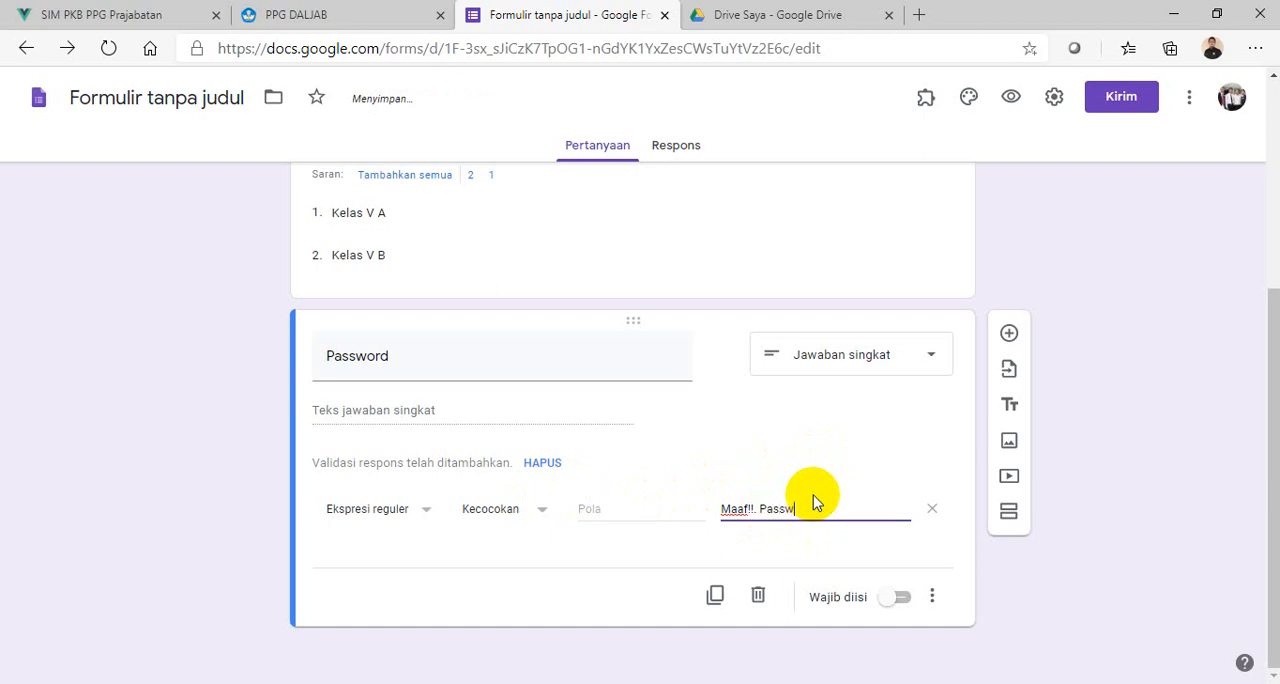
pyautogui.write('ord yang Anda Ms')
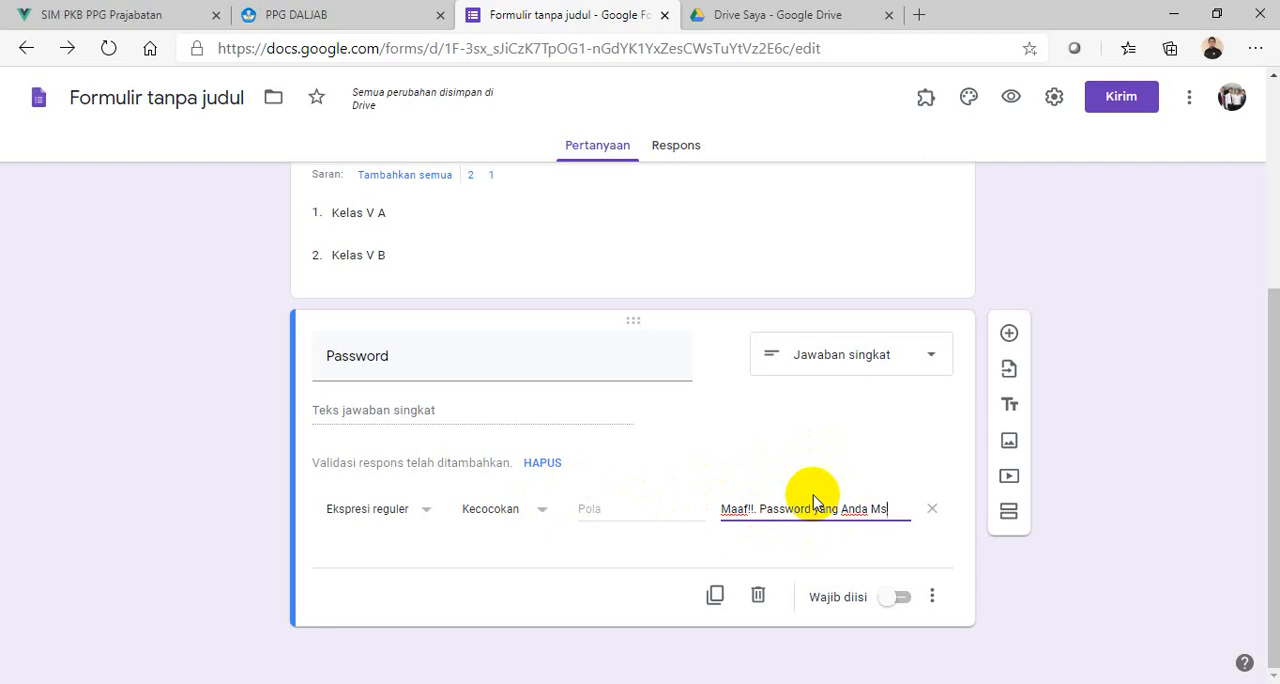
pyautogui.write('an')
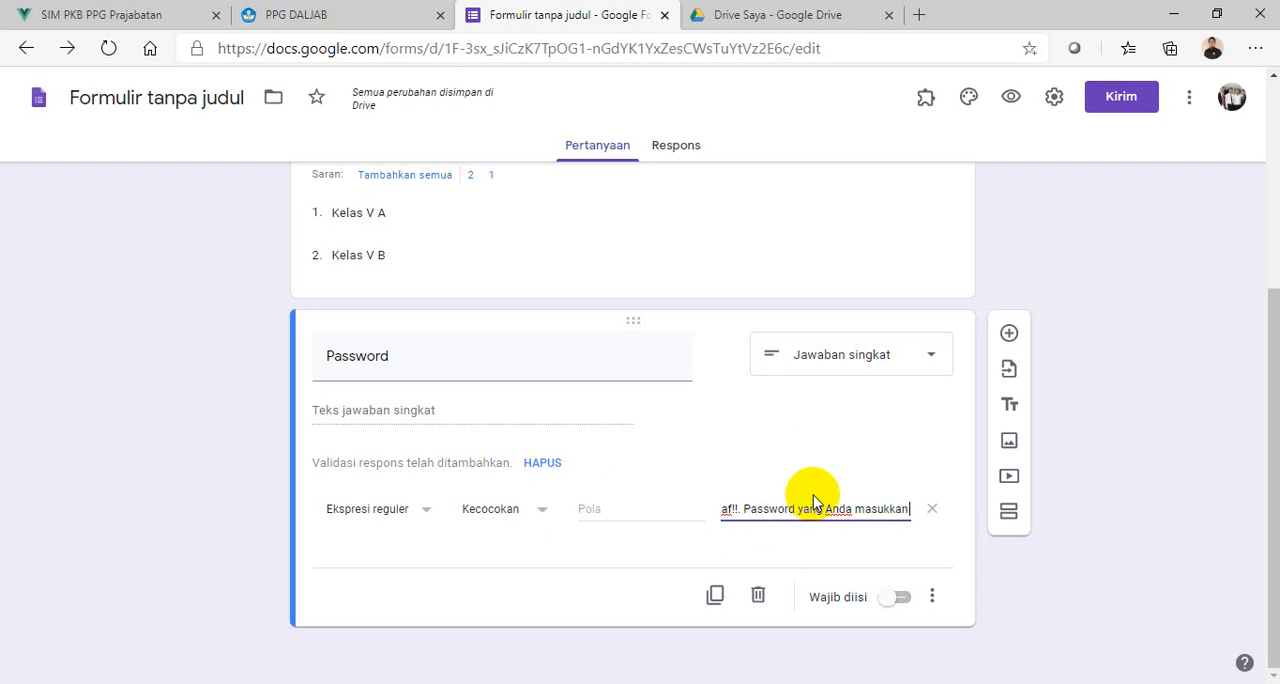
pyautogui.write(' SALAH')
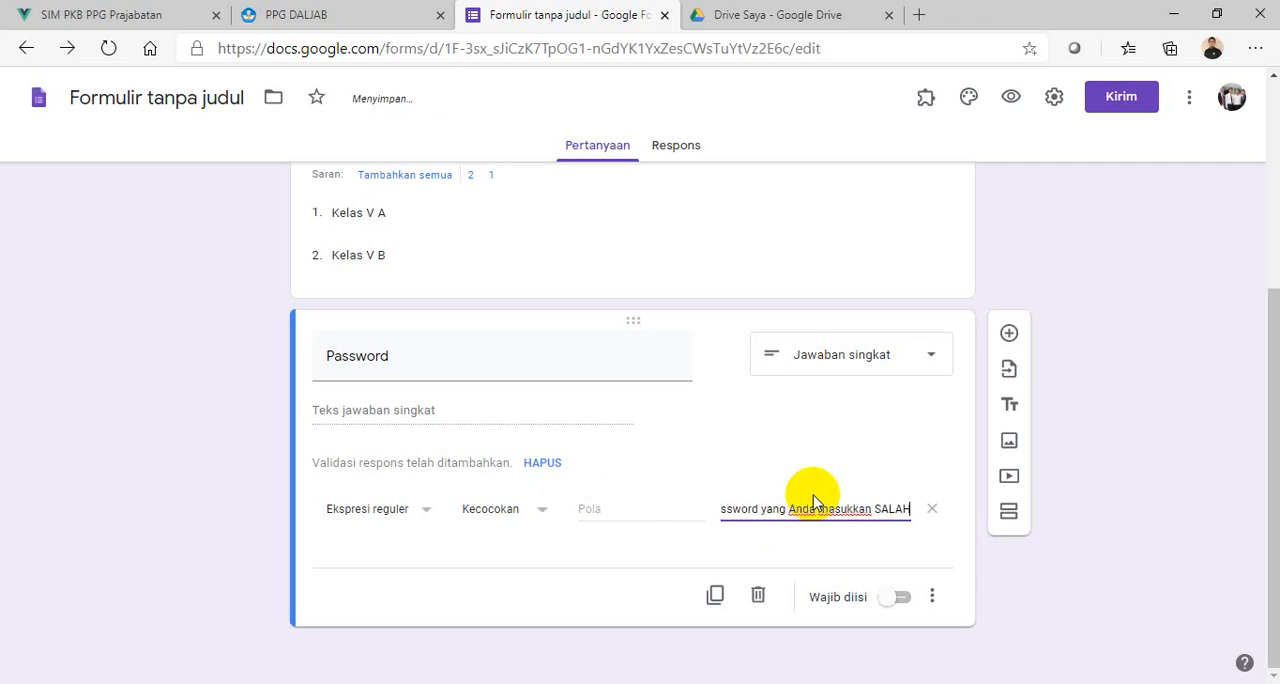
pyautogui.write('. S')
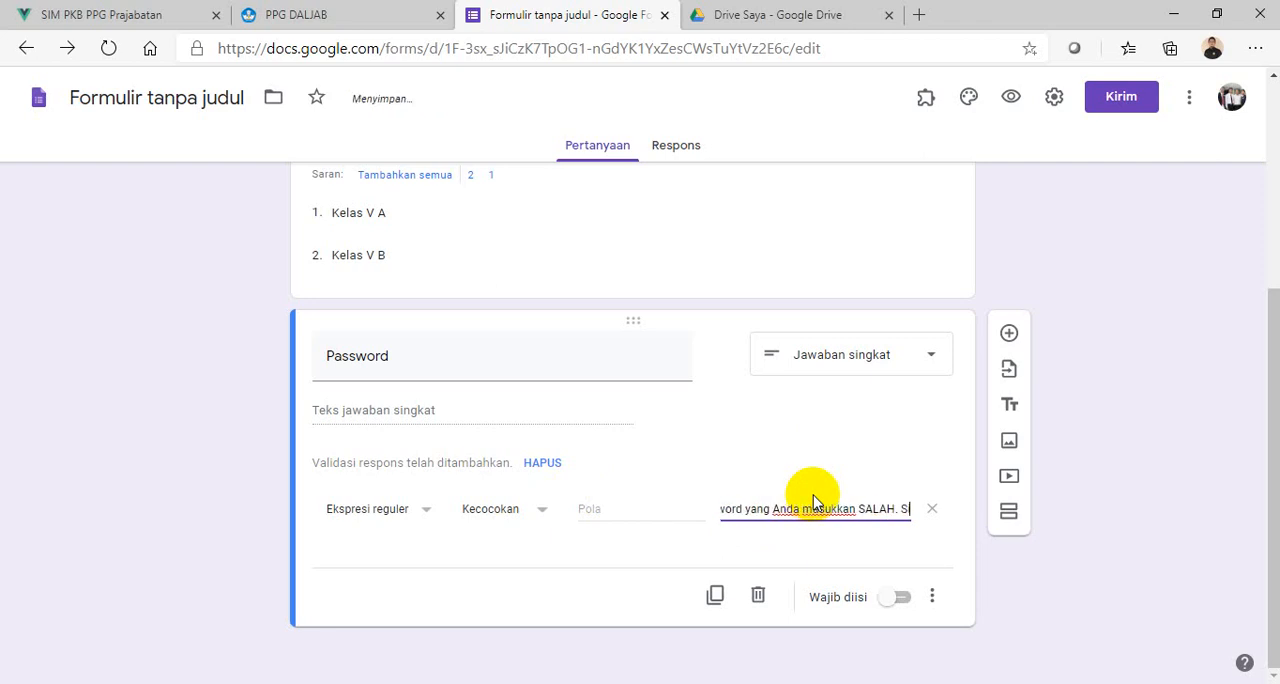
pyautogui.write('ilahkan coba')
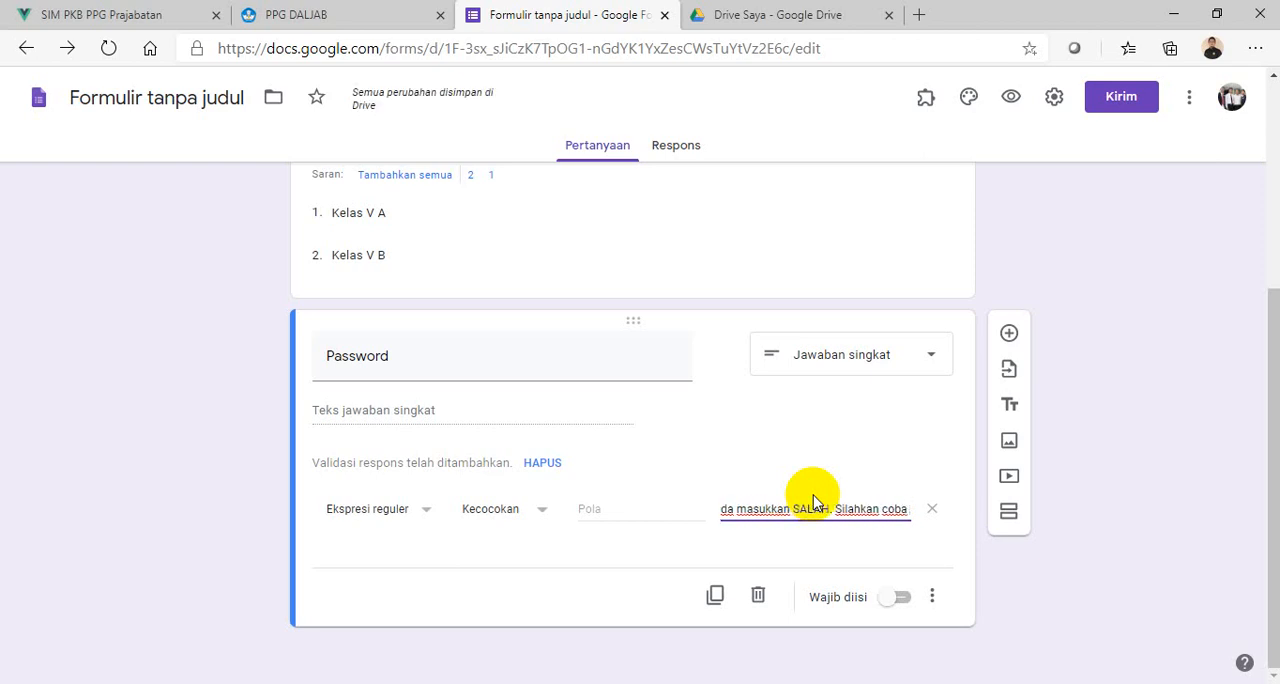
pyautogui.write(' kembali')
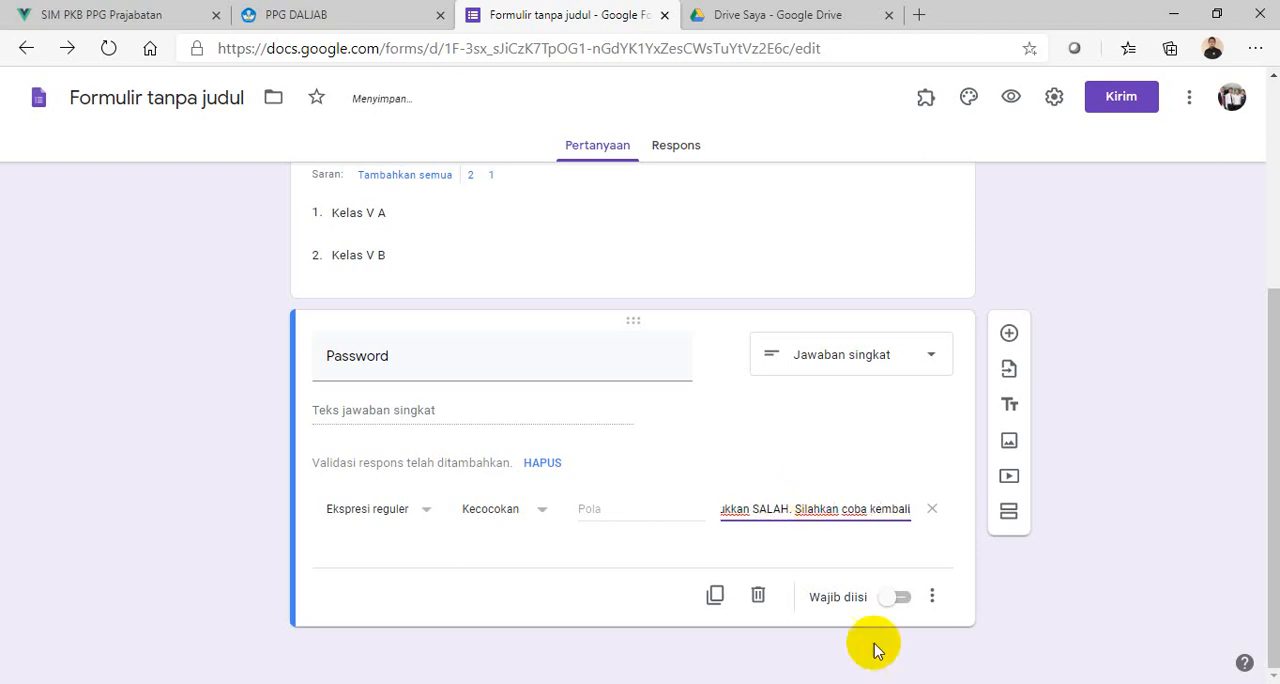
pyautogui.click(902, 610)
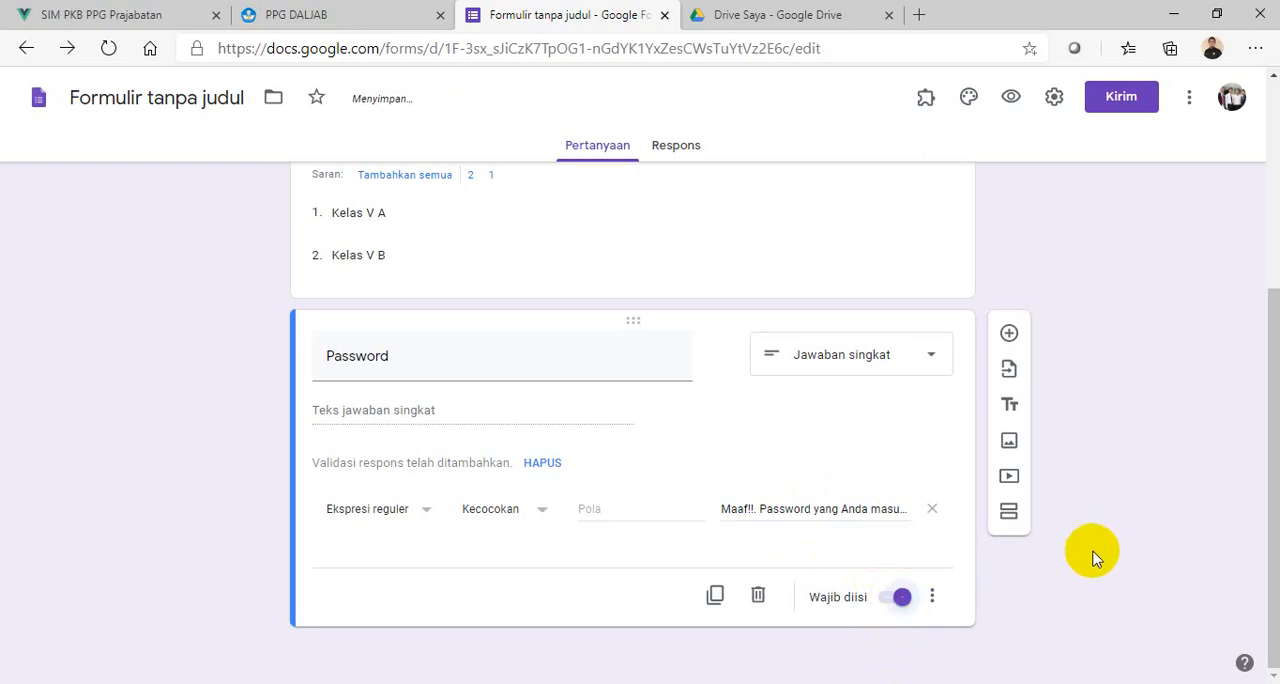
# - Add a new section after the Password question and title it "SOAL PILIHAN BERGANDA"
pyautogui.scroll(4, 1100, 550)
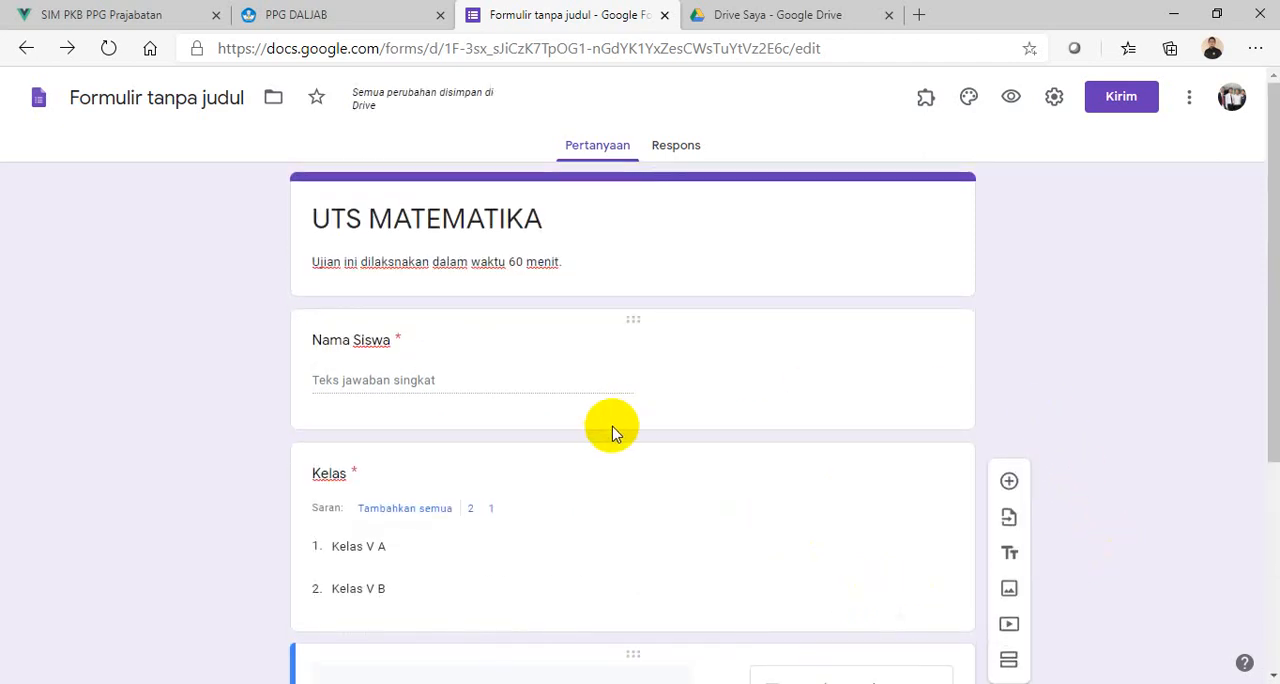
pyautogui.scroll(-3, 590, 405)
pyautogui.scroll(-1, 600, 478)
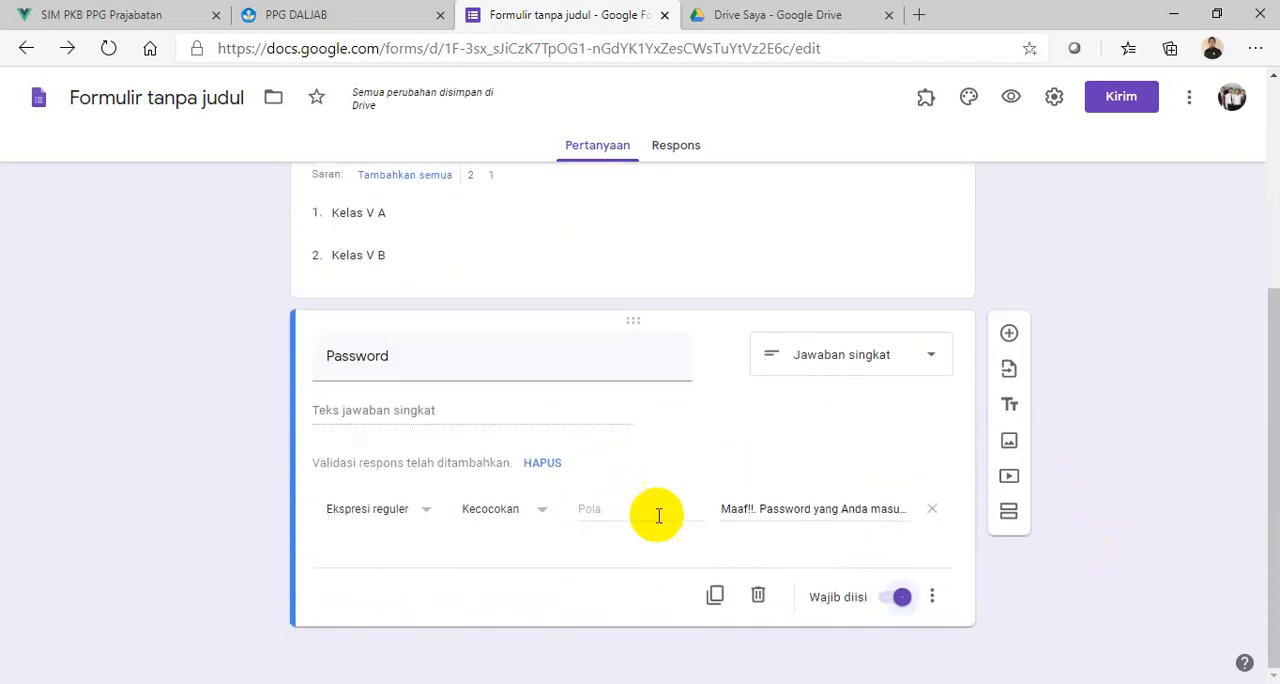
pyautogui.click(1008, 514)
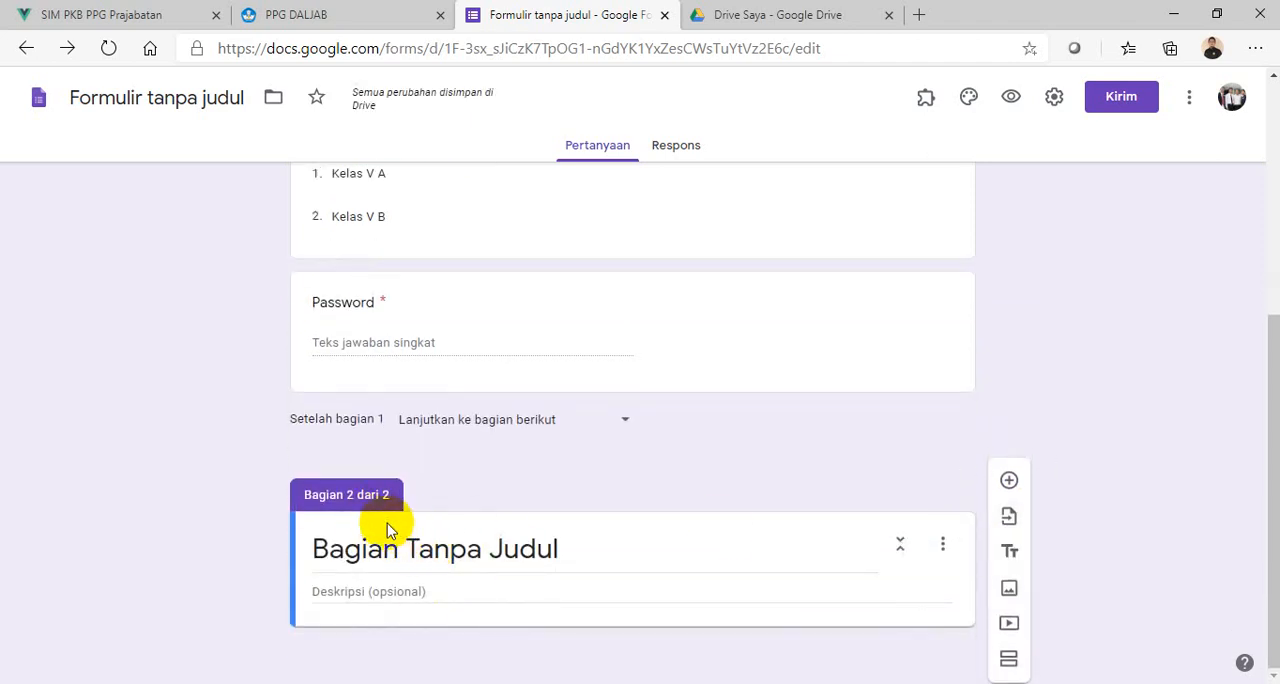
pyautogui.click(455, 561)
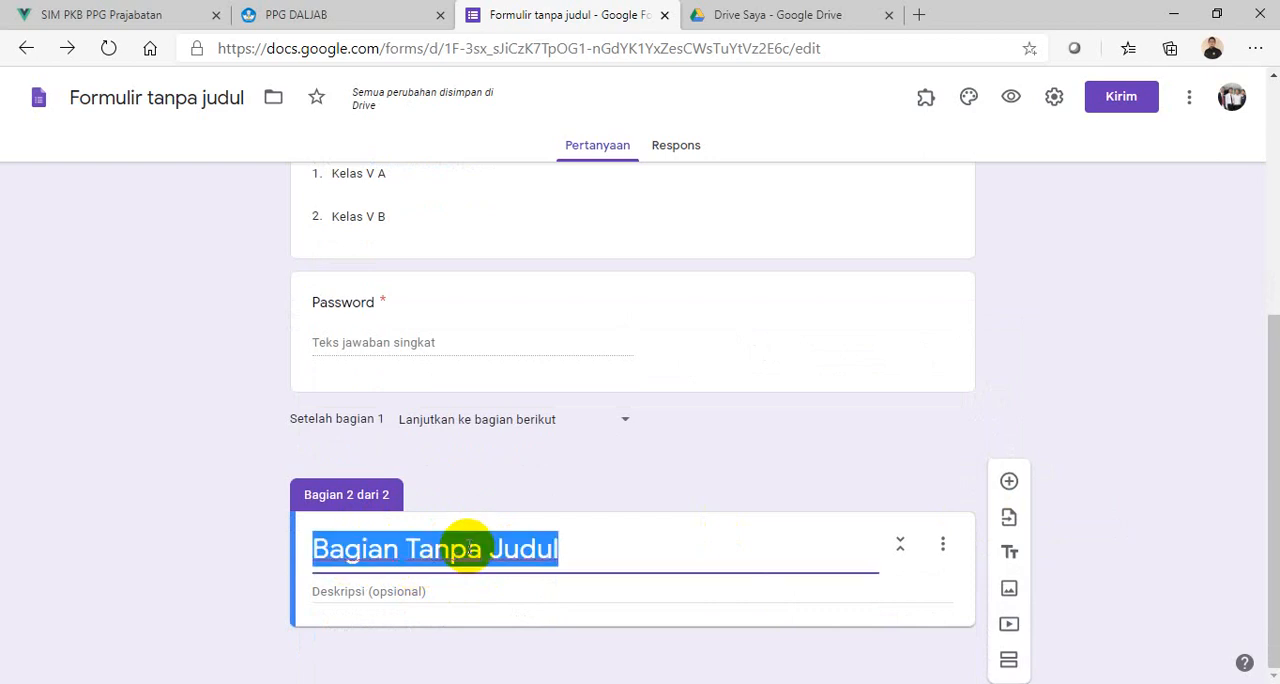
pyautogui.write('SOAL P')
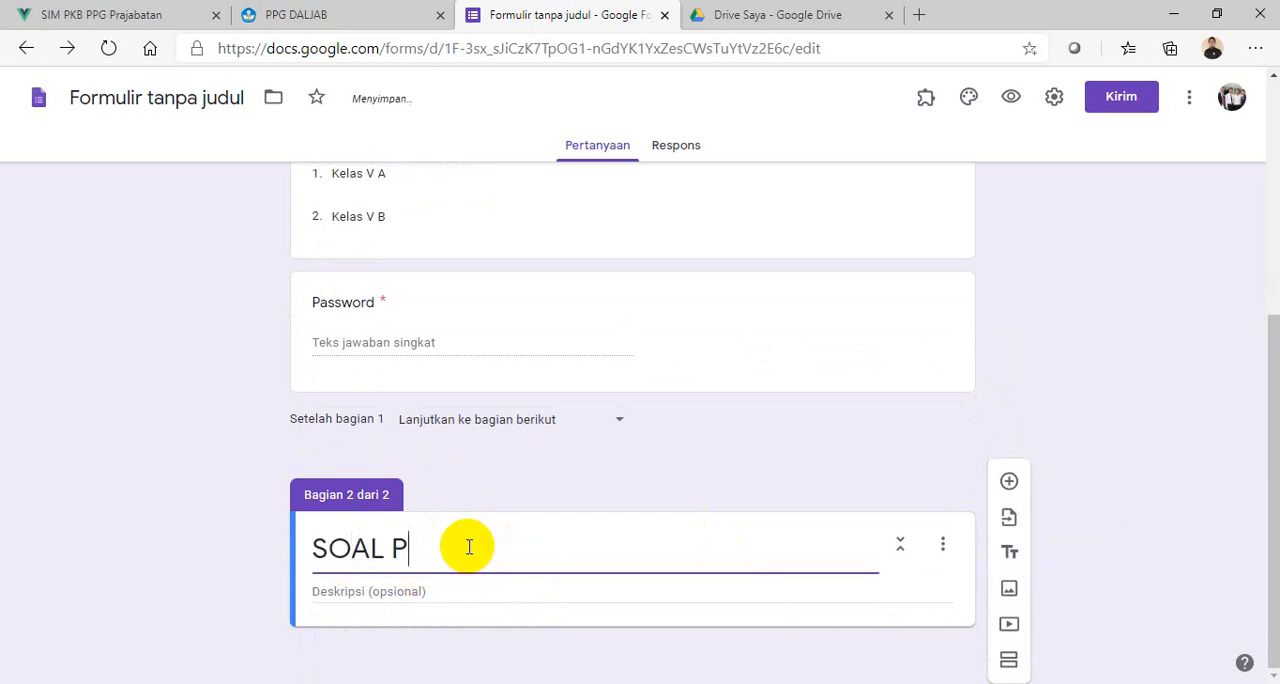
pyautogui.write('ILIHAN BE')
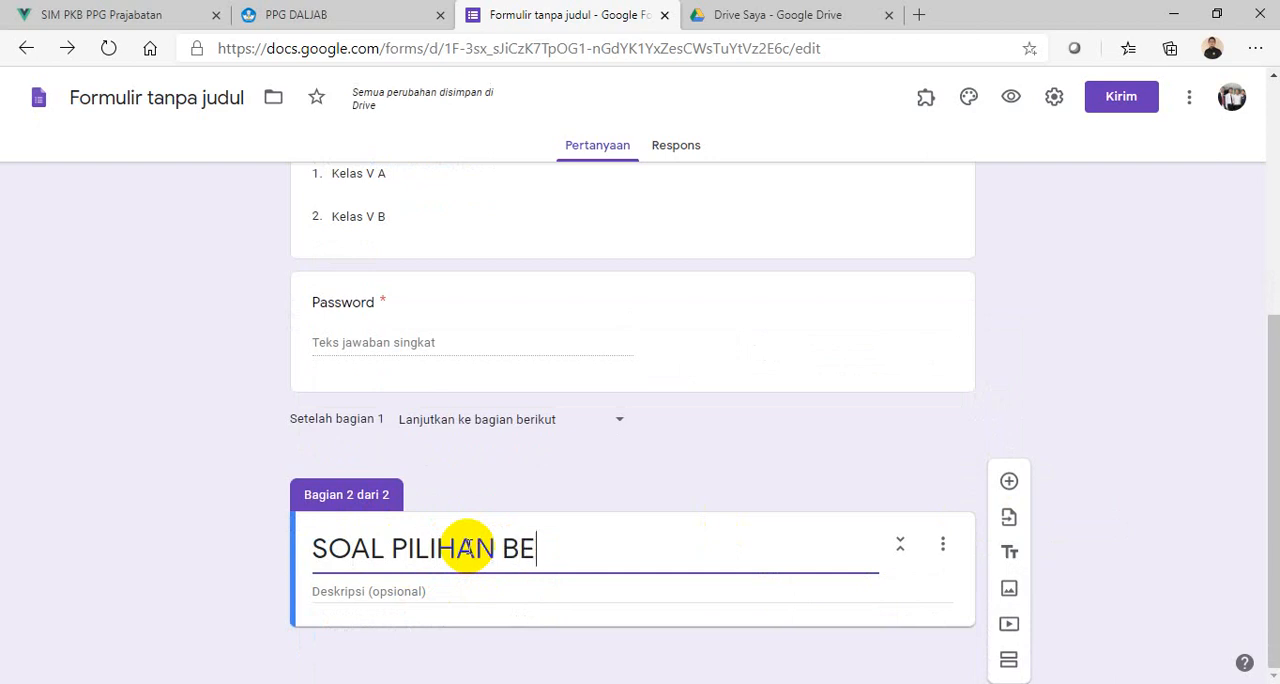
pyautogui.write('RGANDA')
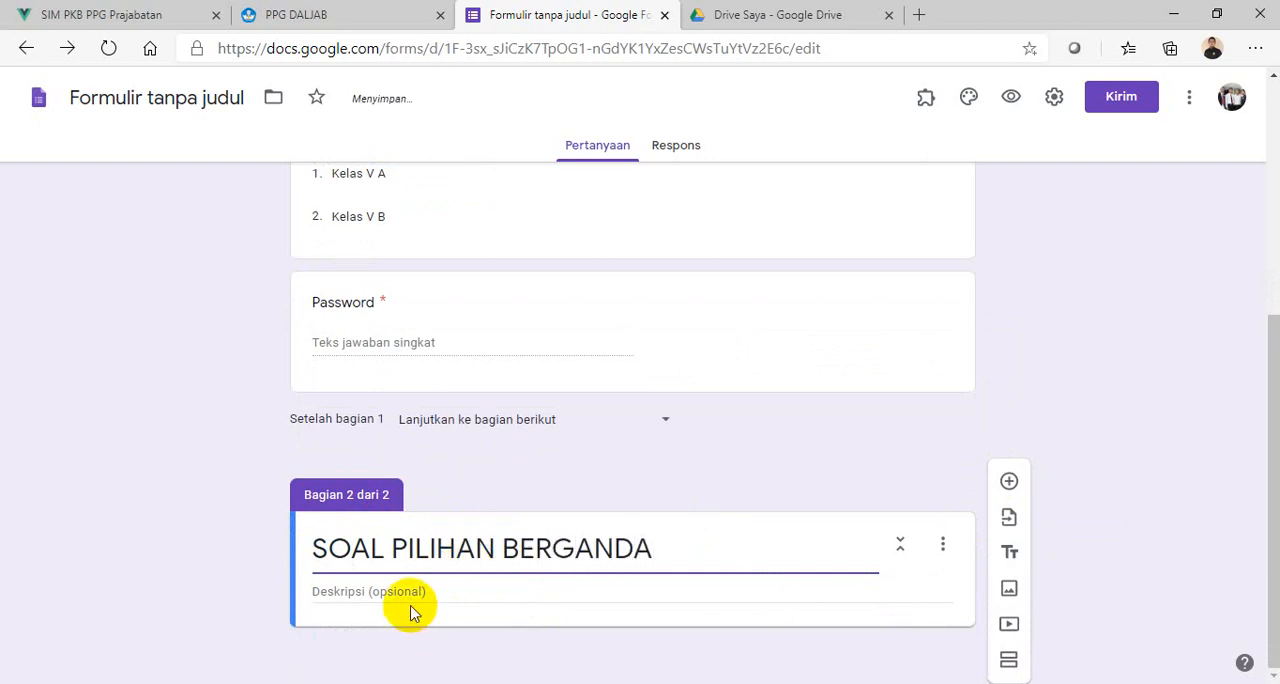
# - Enter "Pilihlah jawaban yang paling tepat." as the second section's description and add a new question below it
pyautogui.click(413, 591)
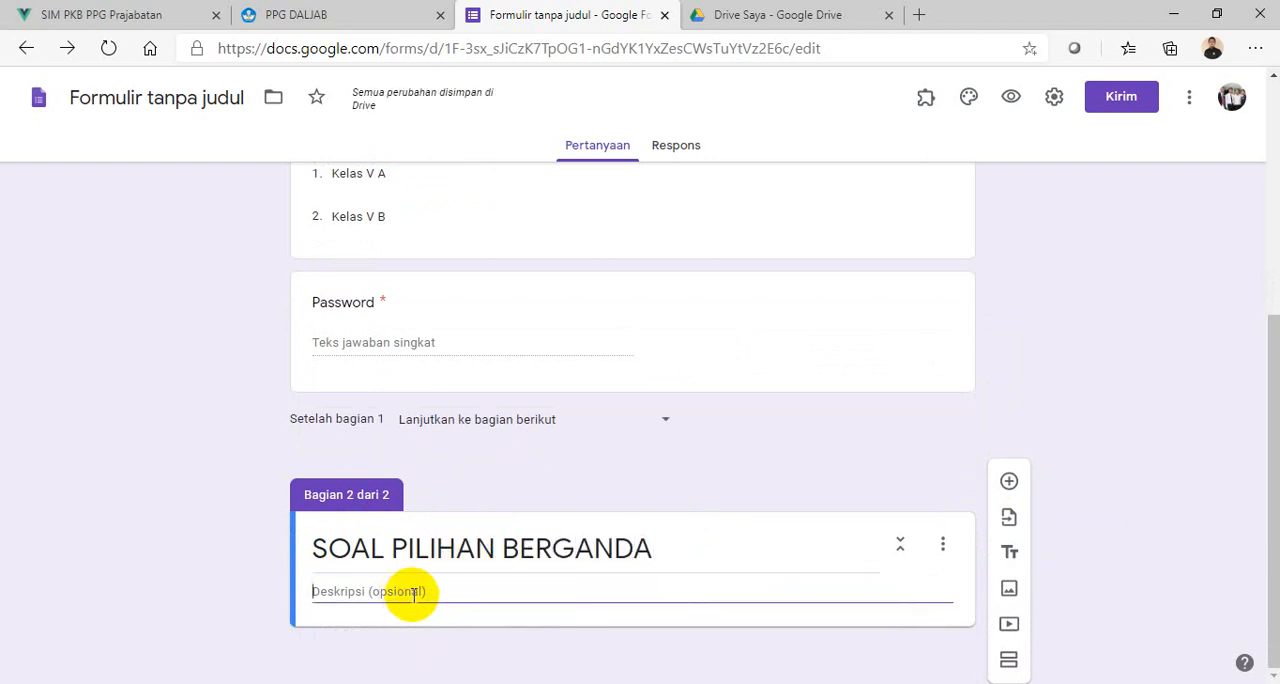
pyautogui.write('Pilihlah j')
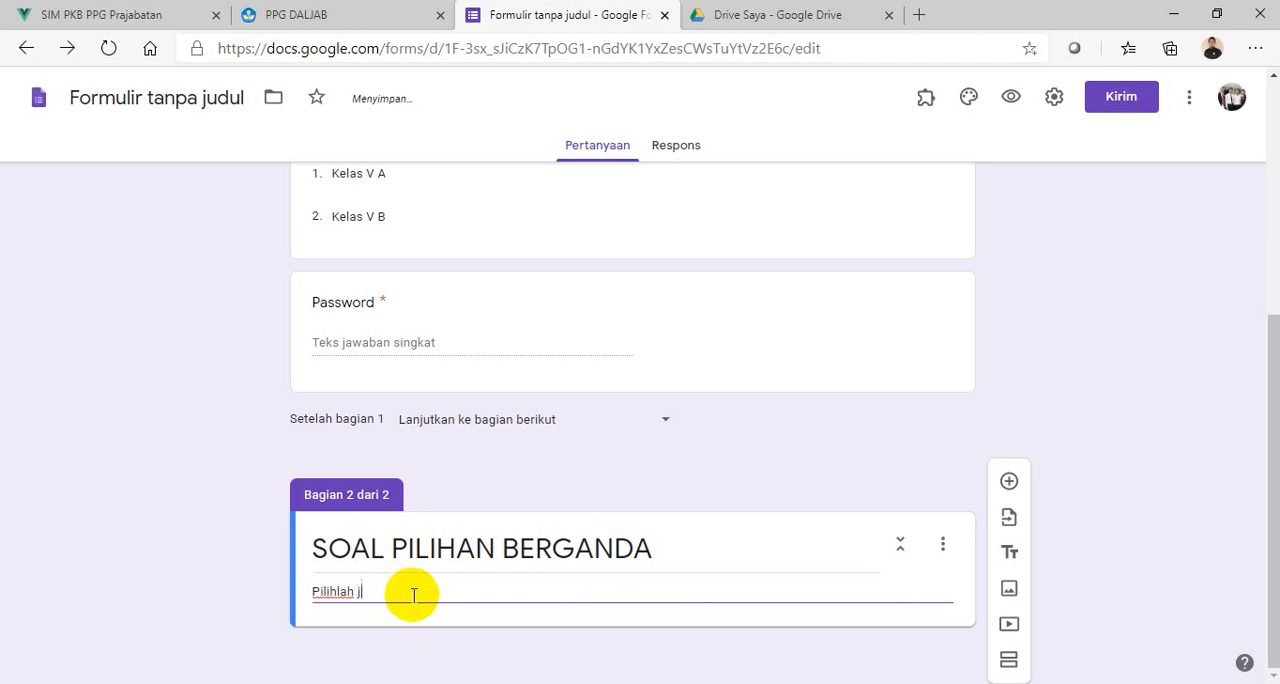
pyautogui.write('awaban yang paling t')
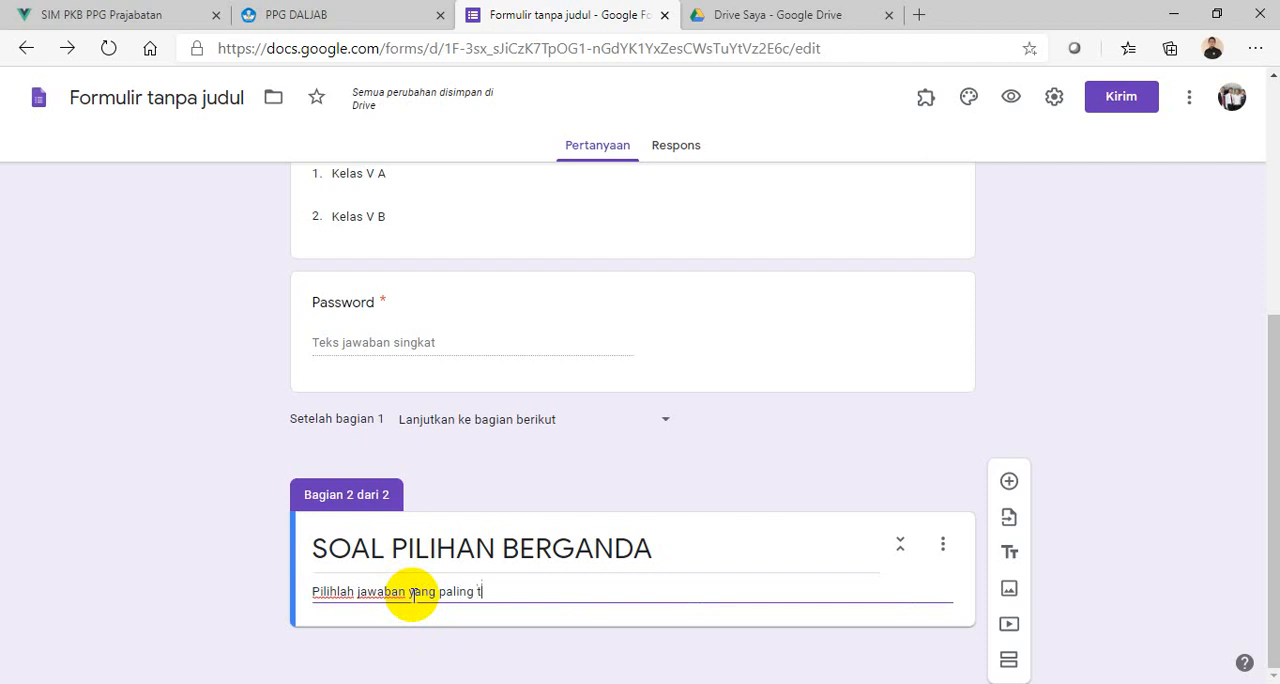
pyautogui.write('epat.')
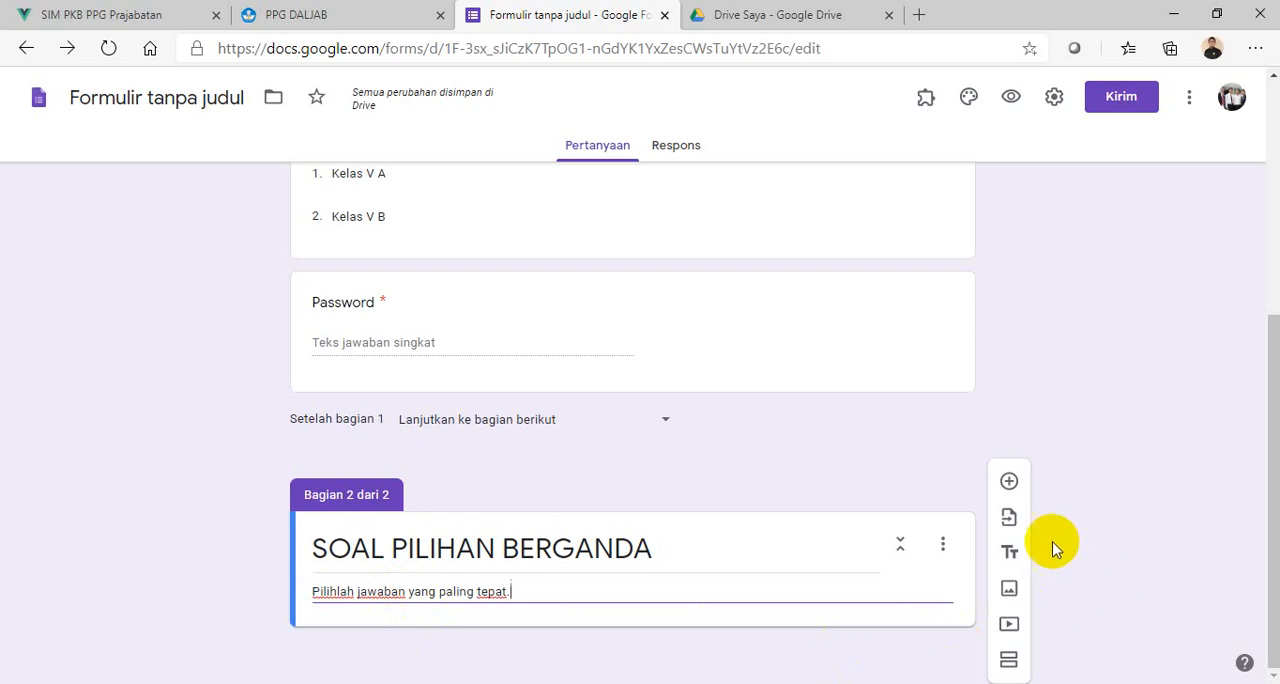
pyautogui.click(1012, 485)
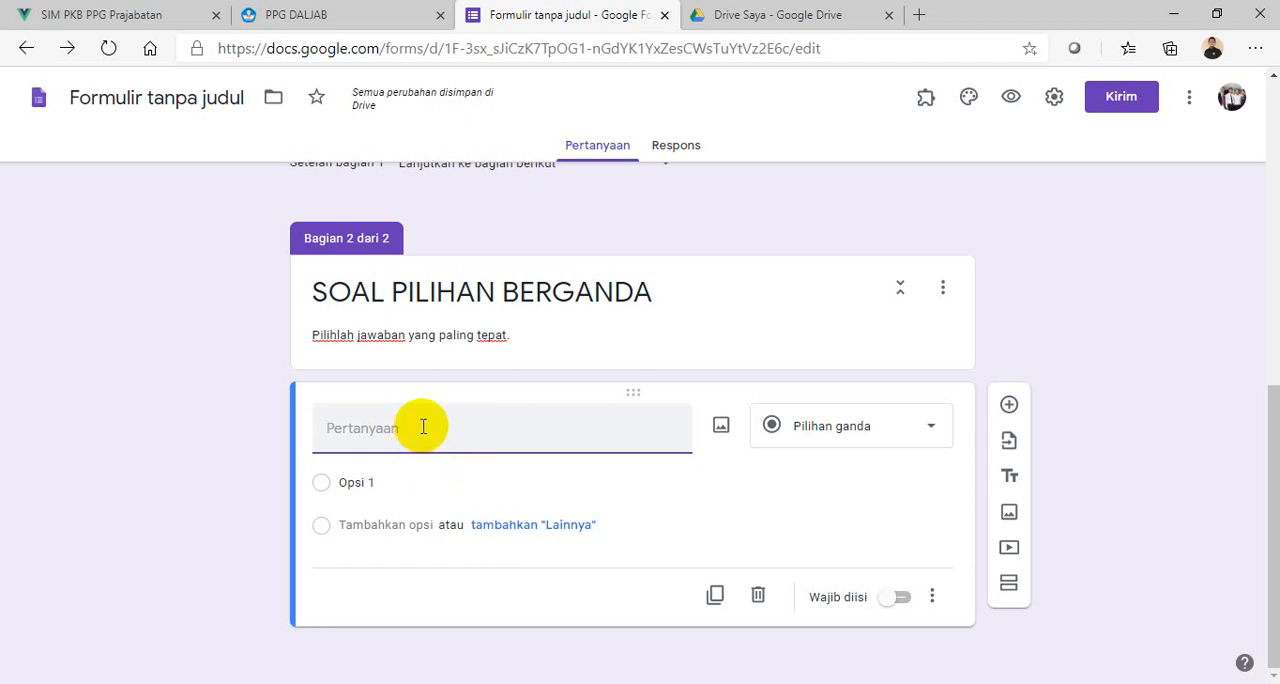
pyautogui.write('Si')
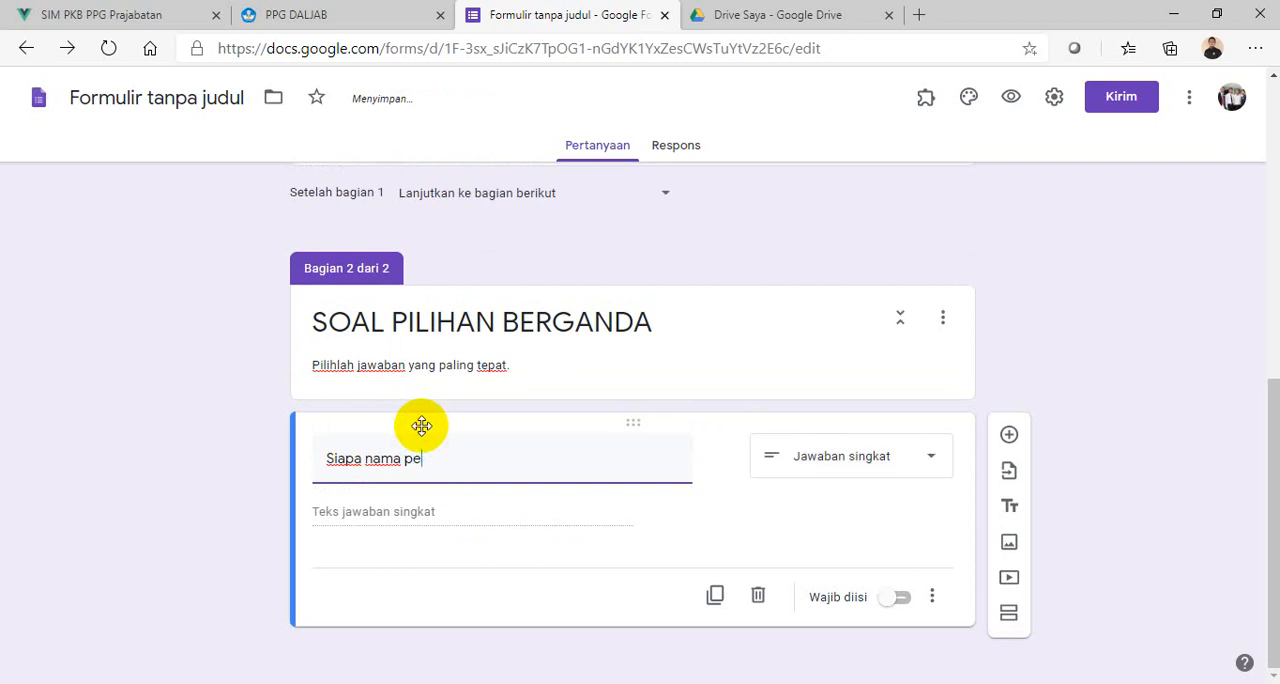
pyautogui.write('apa nama presiden ')
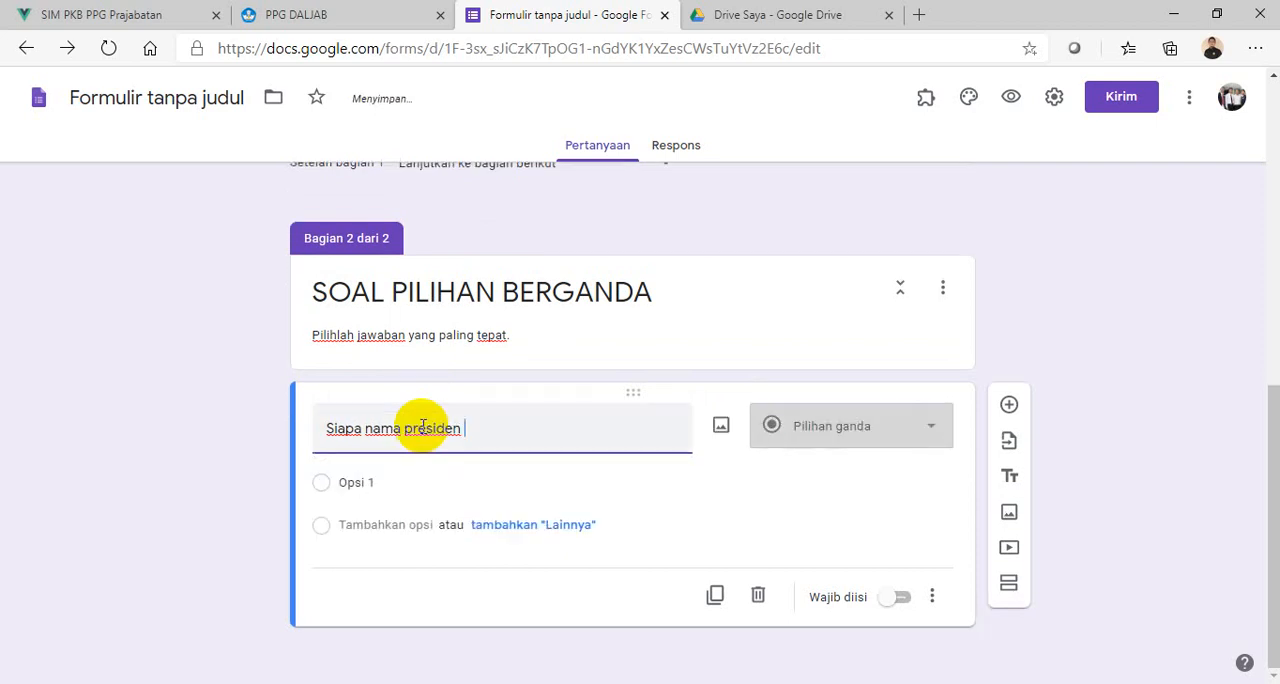
pyautogui.write('I')
pyautogui.press('BackSpace')
pyautogui.press('BackSpace')
pyautogui.press('BackSpace')
pyautogui.press('BackSpace')
pyautogui.press('BackSpace')
pyautogui.press('BackSpace')
pyautogui.press('BackSpace')
pyautogui.press('BackSpace')
pyautogui.press('BackSpace')
pyautogui.press('BackSpace')
pyautogui.press('BackSpace')
pyautogui.press('BackSpace')
pyautogui.press('BackSpace')
pyautogui.press('BackSpace')
pyautogui.press('BackSpace')
pyautogui.press('BackSpace')
pyautogui.press('BackSpace')
pyautogui.press('BackSpace')
pyautogui.press('BackSpace')
pyautogui.press('BackSpace')
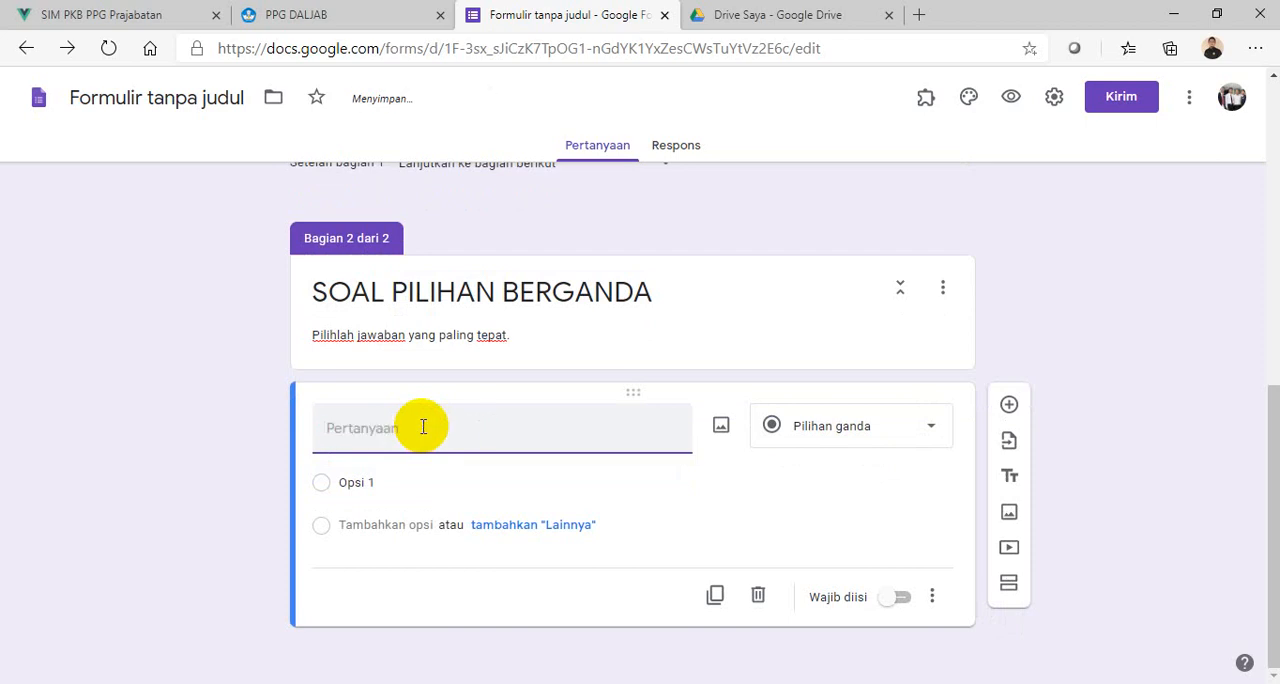
# - Title the new question "12 + 8 ..." and remove its response validation
pyautogui.write('12 + 8 ...')
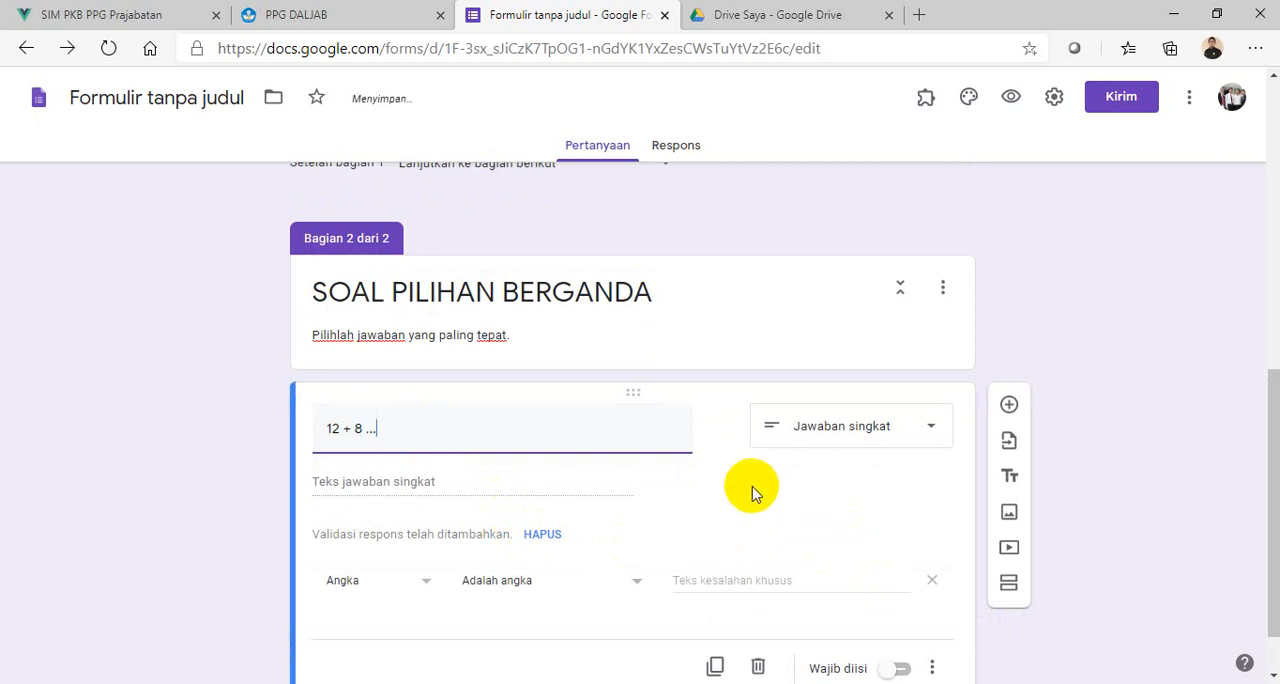
pyautogui.scroll(-1, 752, 490)
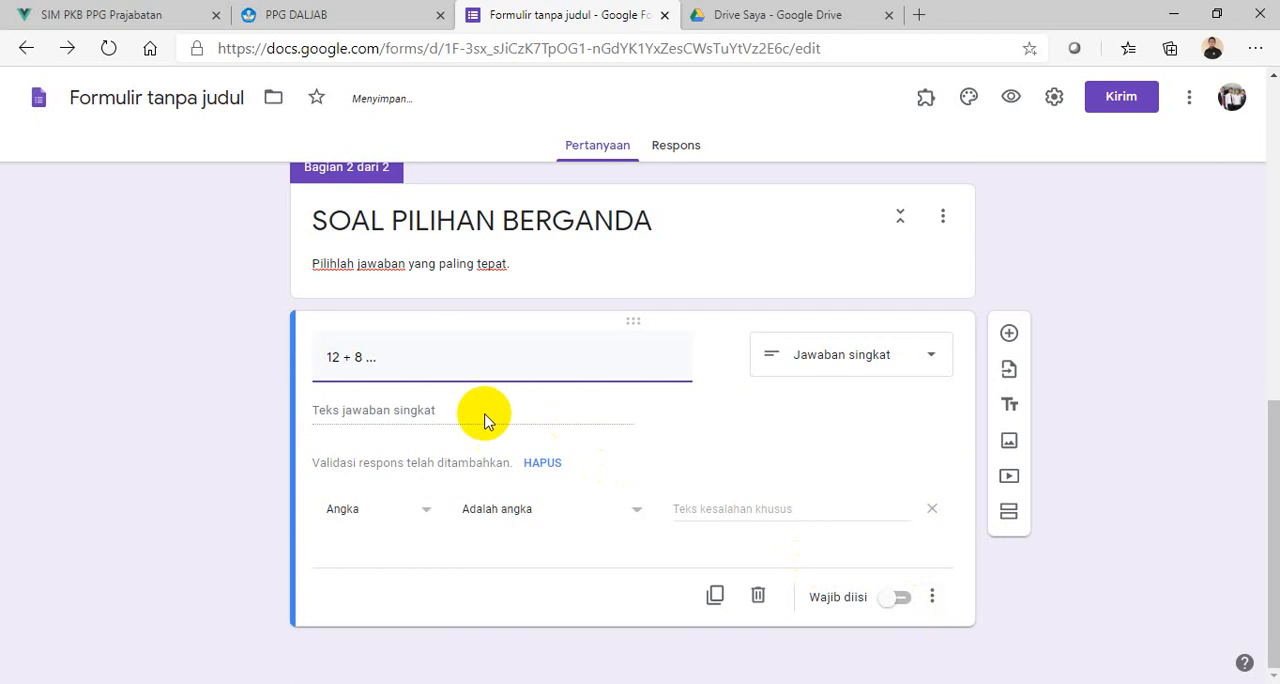
pyautogui.click(543, 465)
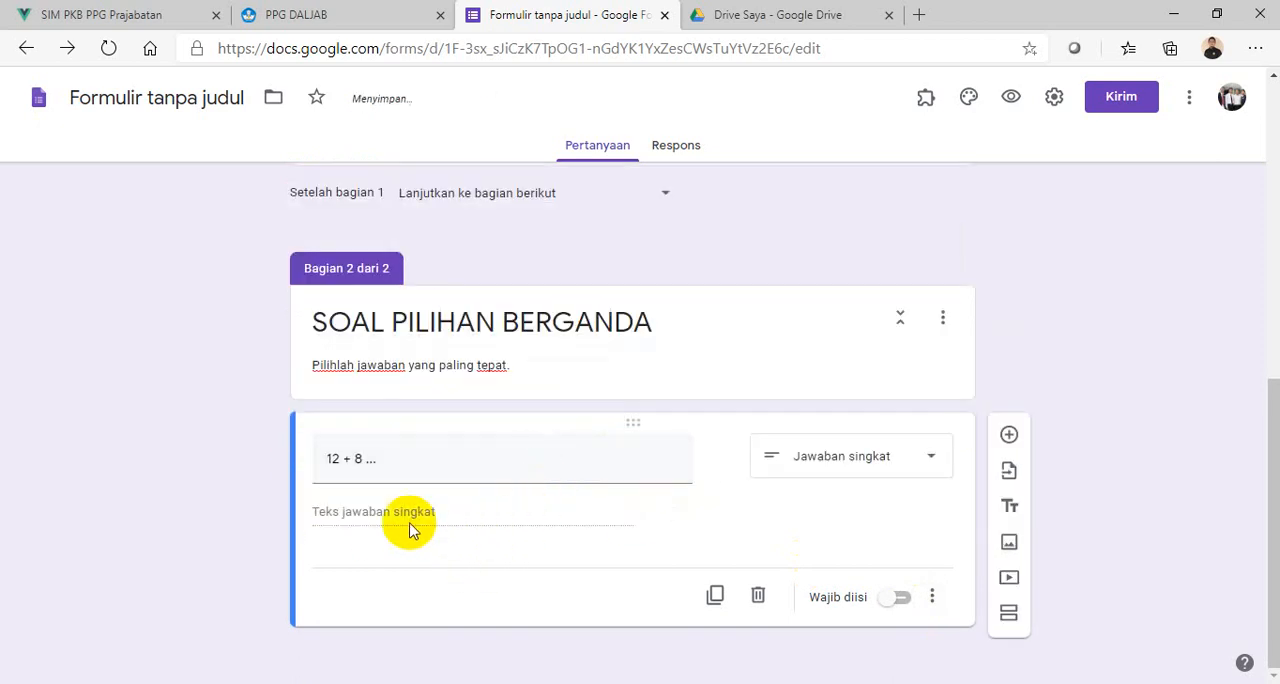
# - Set the "12 + 8 ..." question's answer type to Pilihan ganda and enter "17" as its first option
pyautogui.click(890, 462)
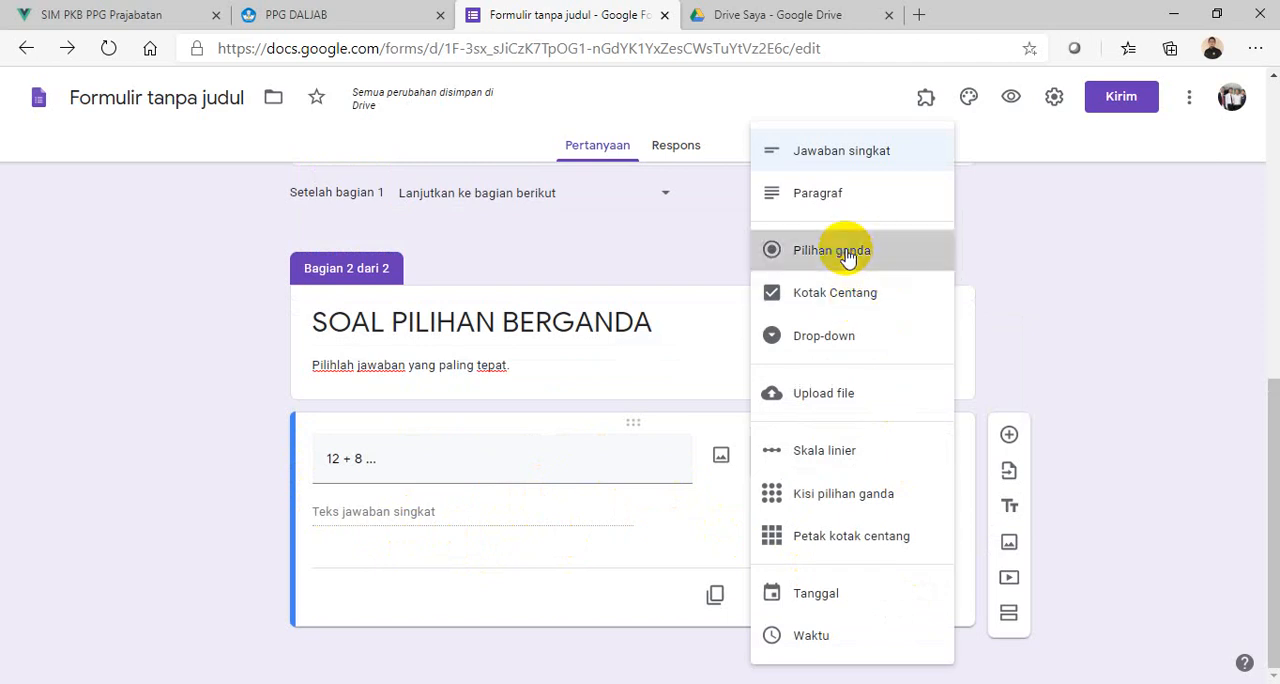
pyautogui.click(815, 252)
pyautogui.click(362, 514)
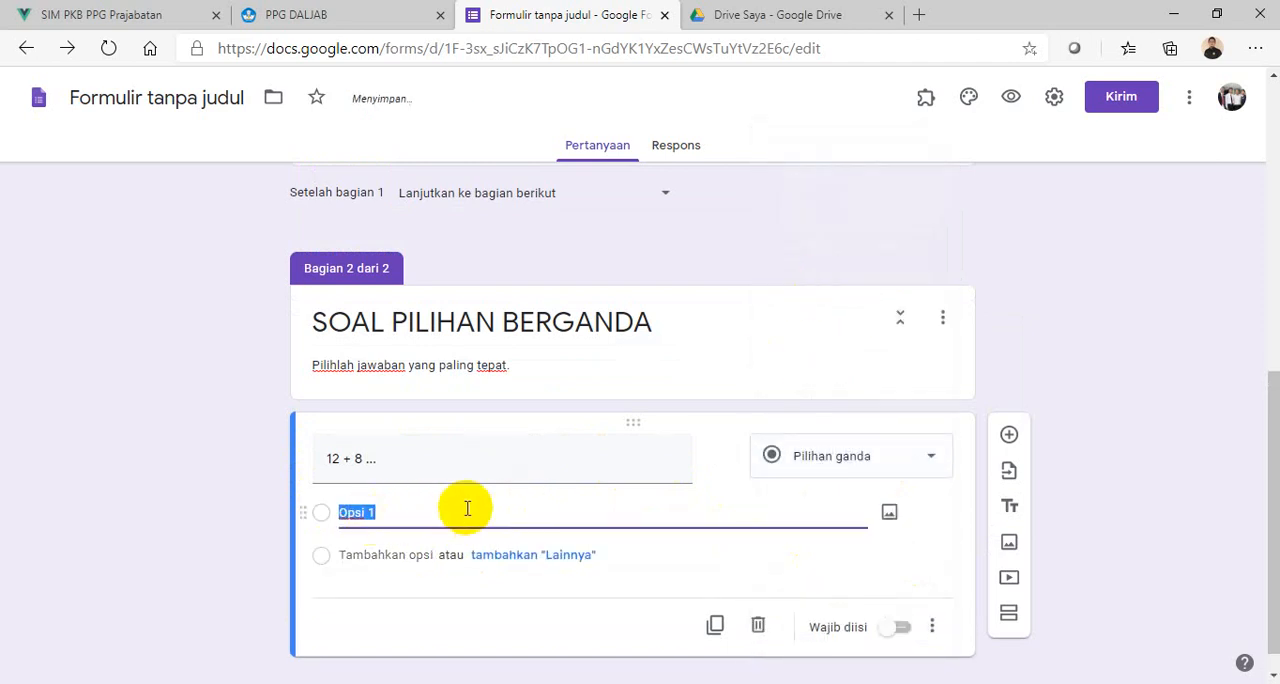
pyautogui.write('17')
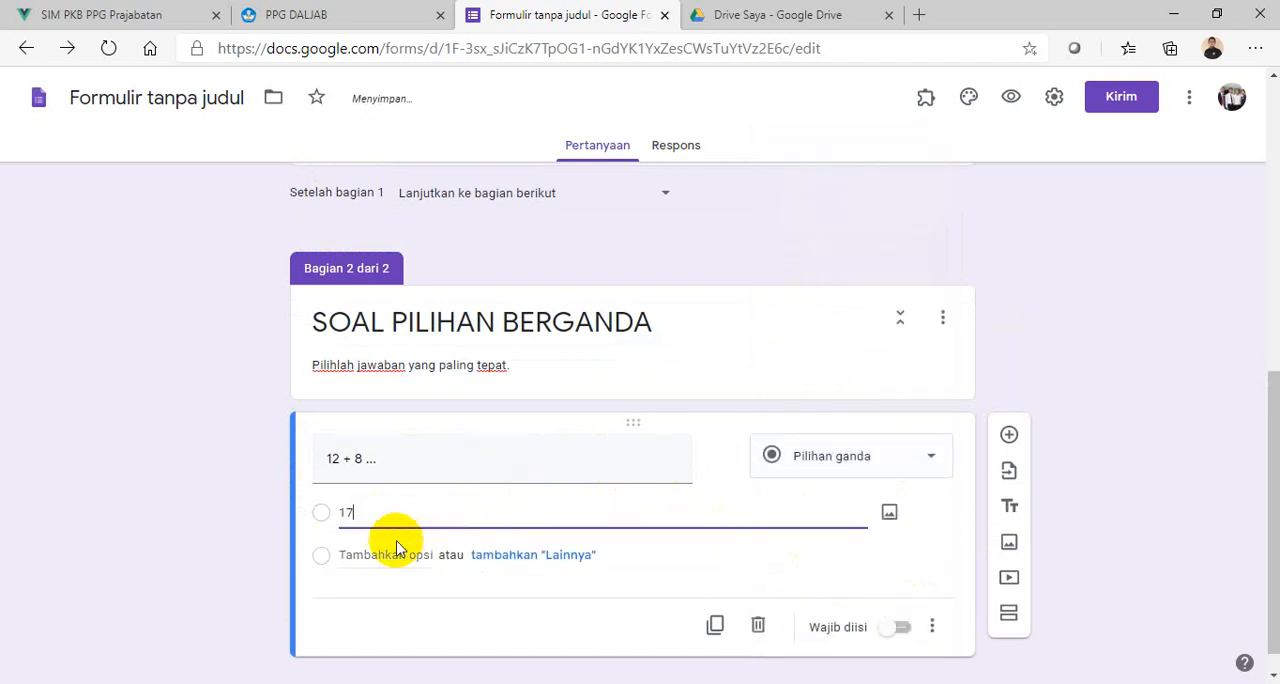
# - Add the options "18", "19" and "20" to the "12 + 8 ..." question and make it required
pyautogui.click(387, 554)
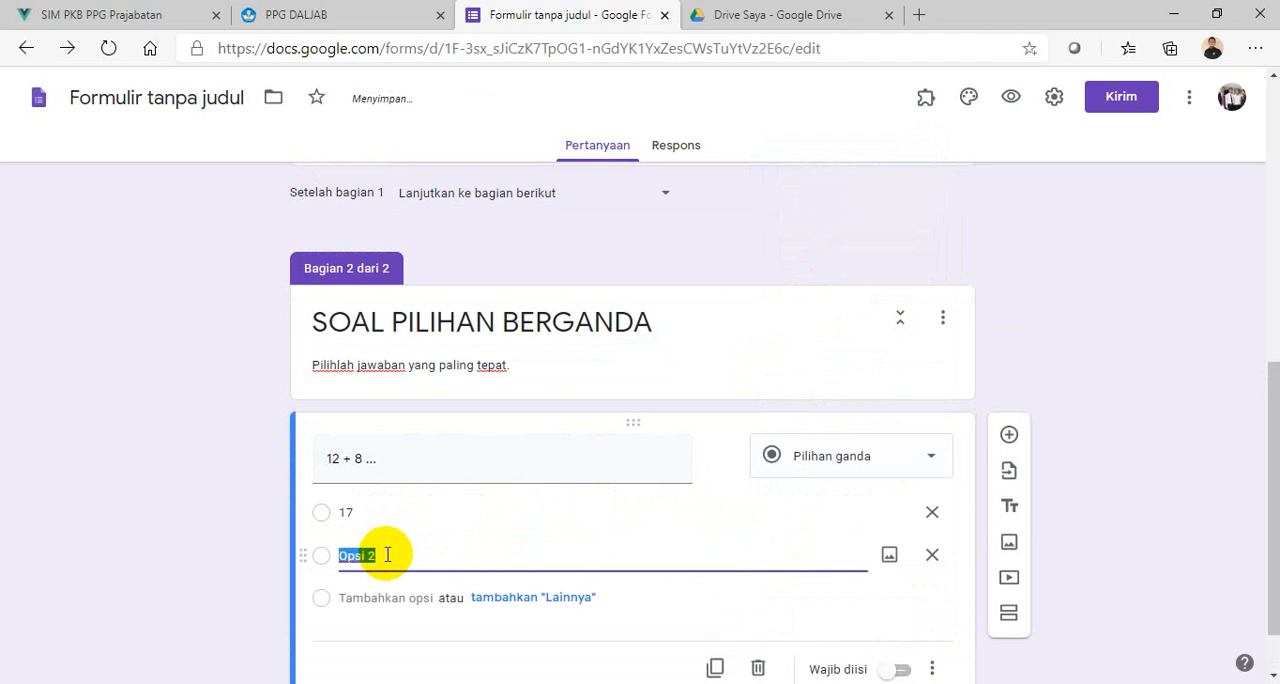
pyautogui.write('18')
pyautogui.scroll(-1, 420, 535)
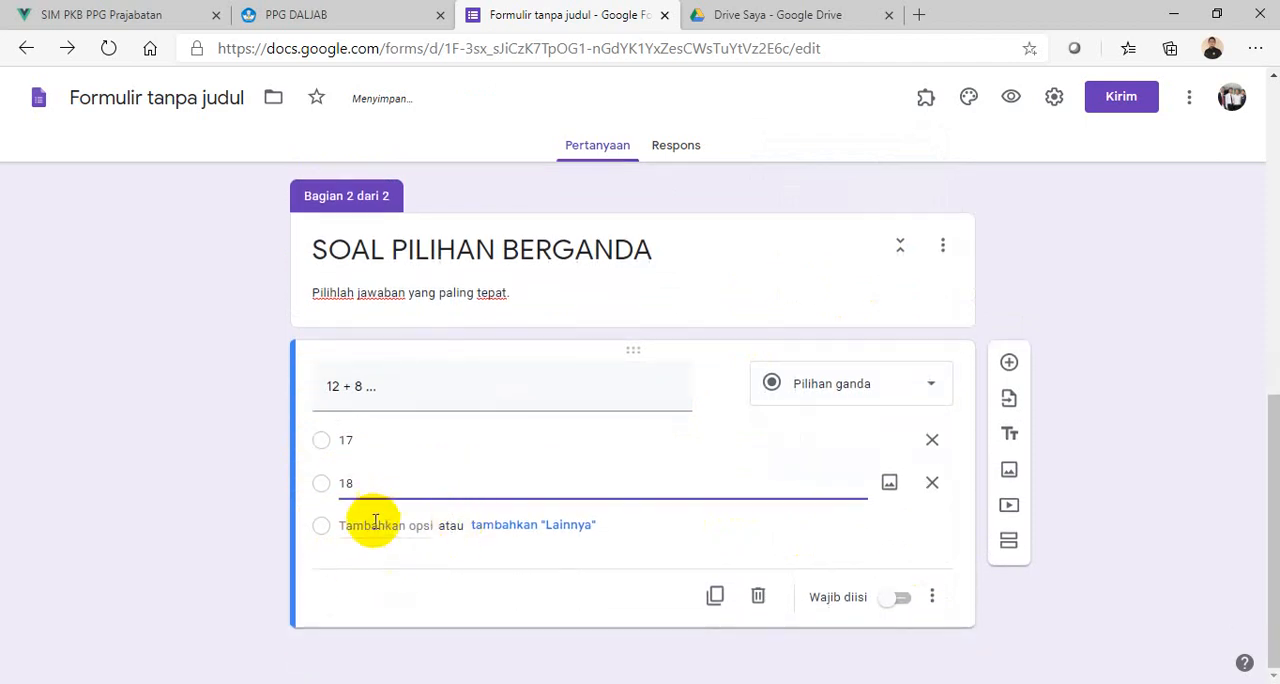
pyautogui.click(375, 524)
pyautogui.write('19')
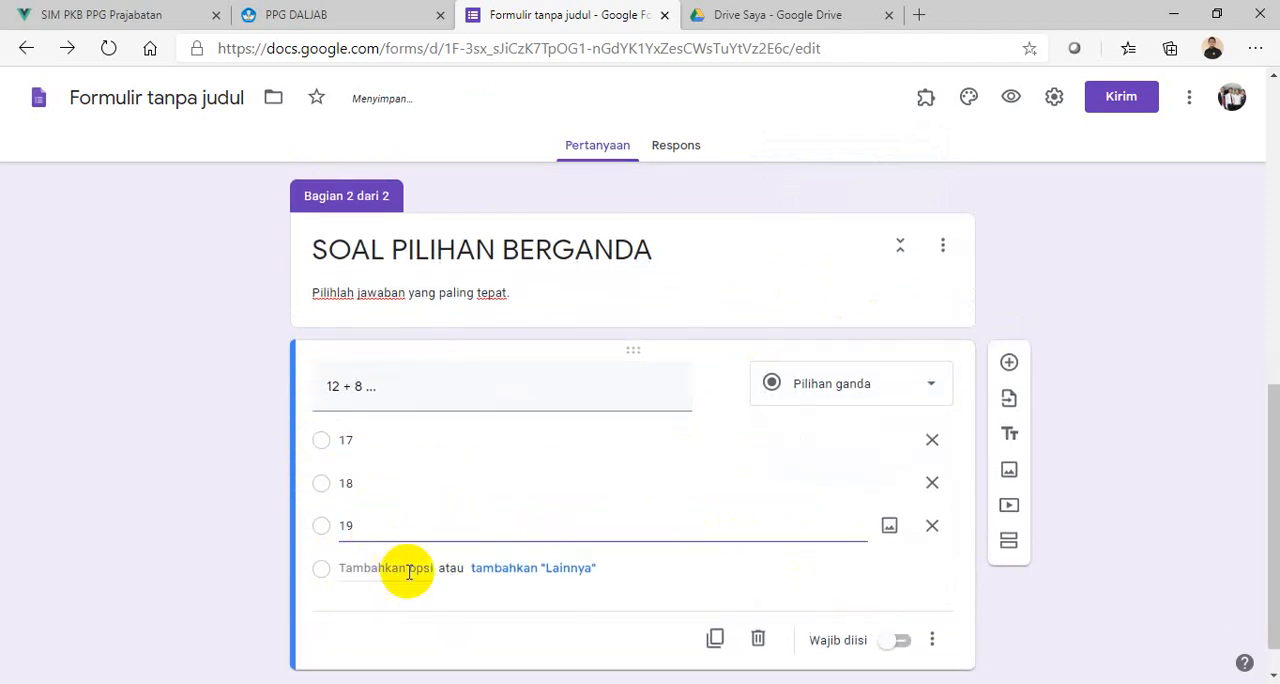
pyautogui.click(403, 568)
pyautogui.write('20')
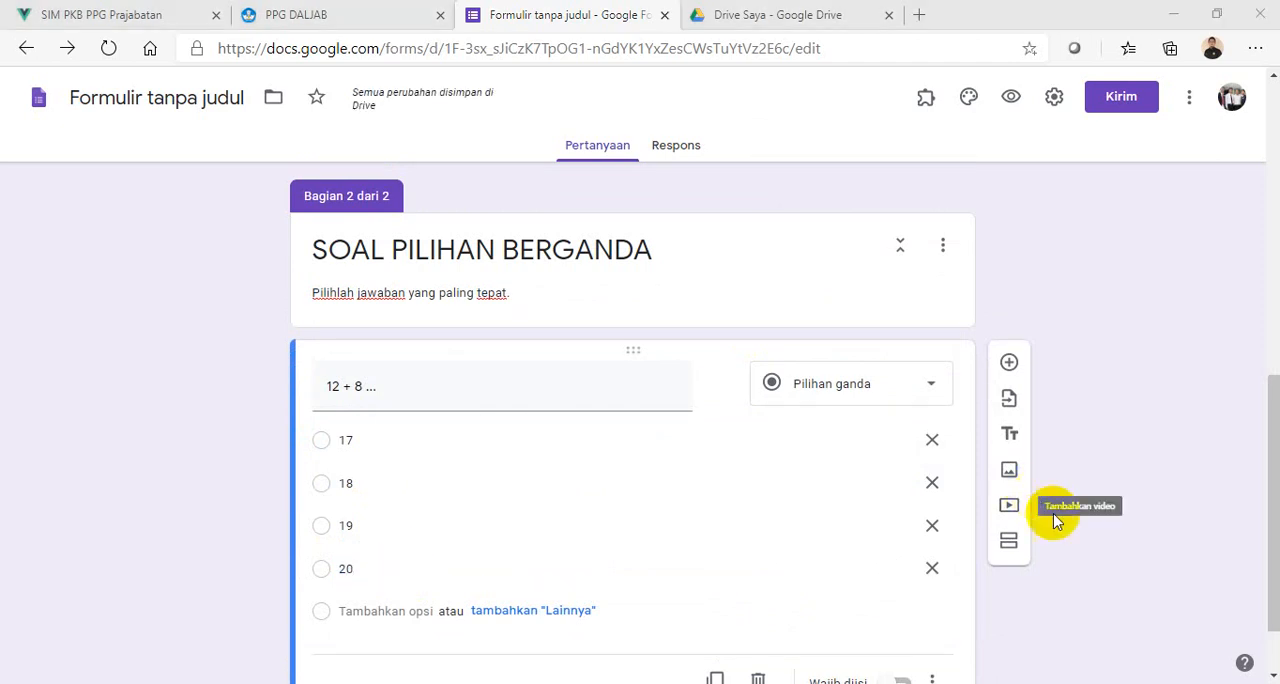
pyautogui.scroll(-1, 1059, 519)
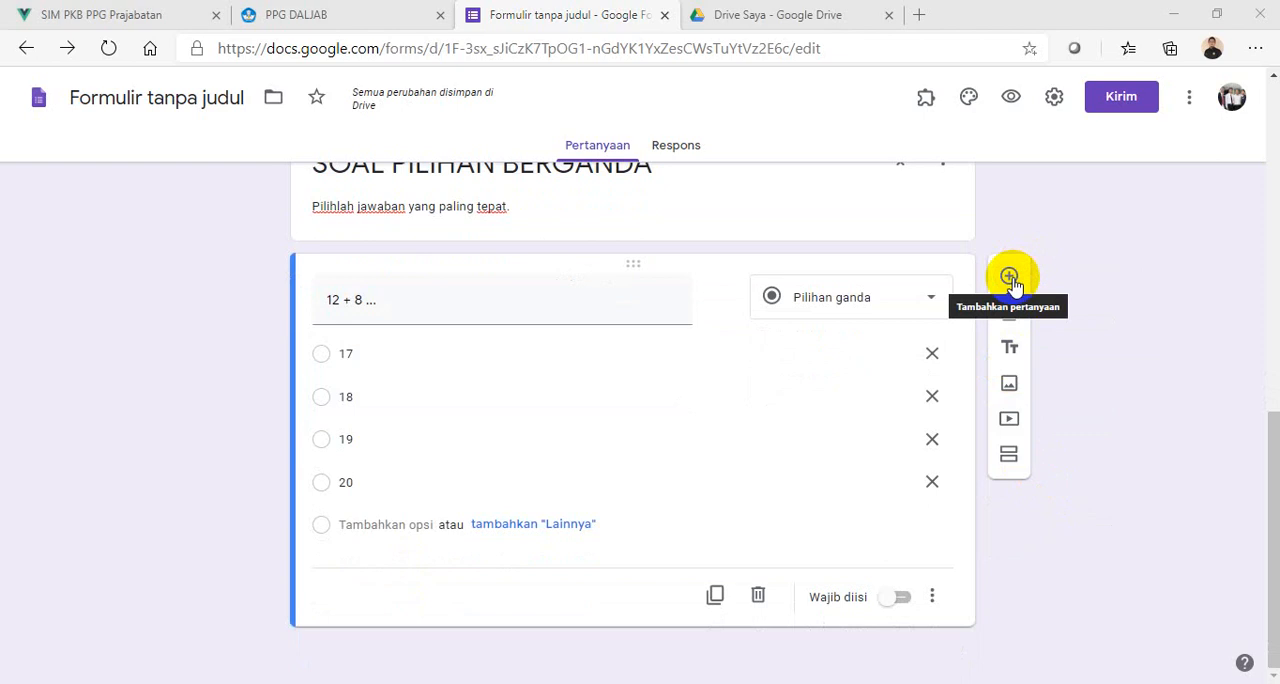
pyautogui.click(900, 600)
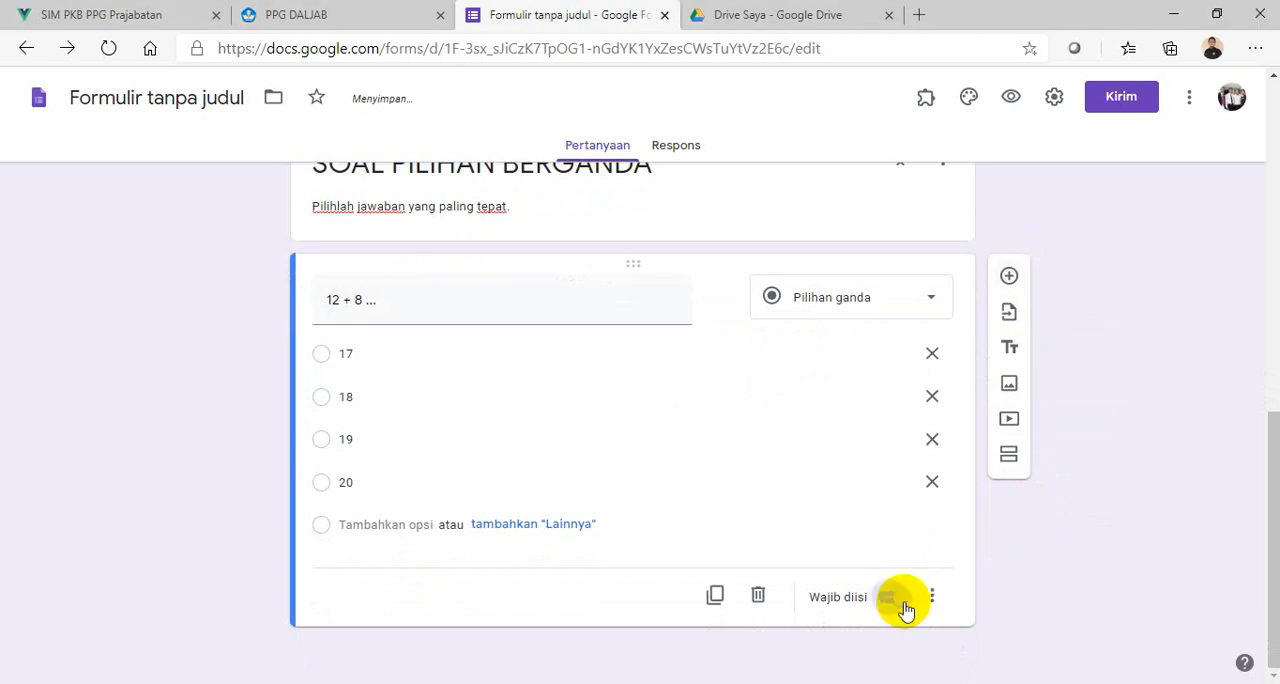
# - Add a required multiple-choice question "60:10" with the options "4", "5", "6" and "7"
pyautogui.click(1009, 277)
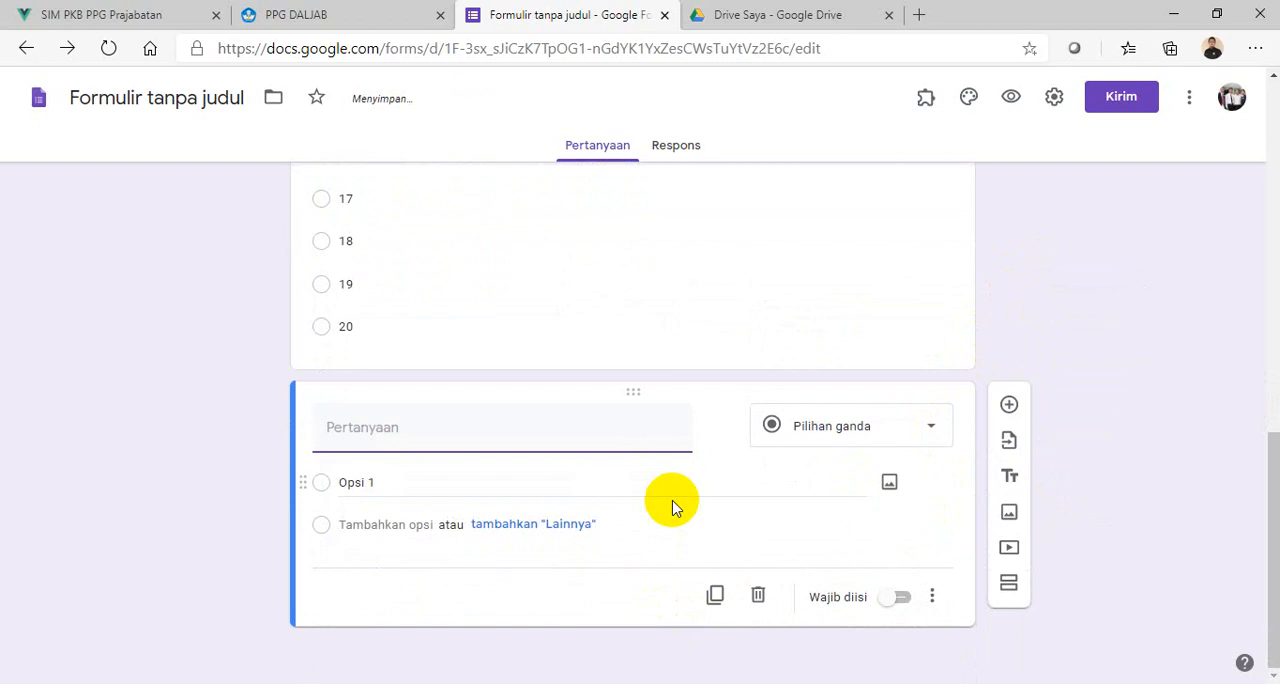
pyautogui.write('60:10')
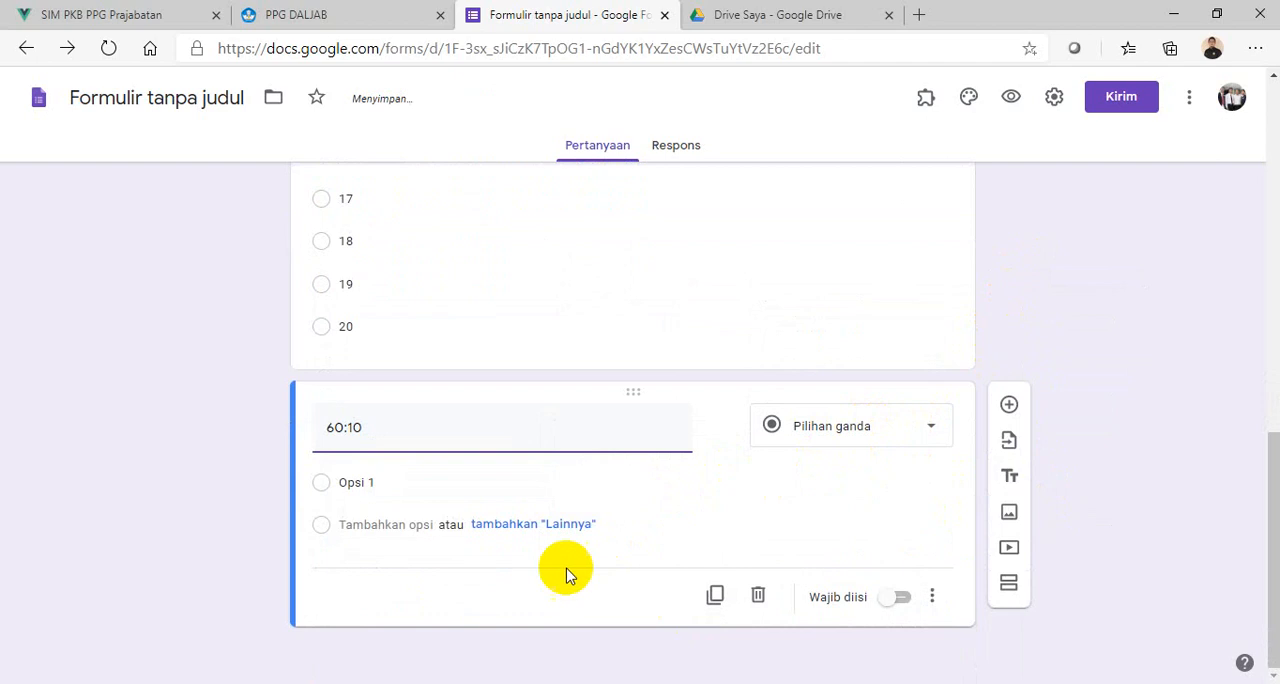
pyautogui.click(405, 488)
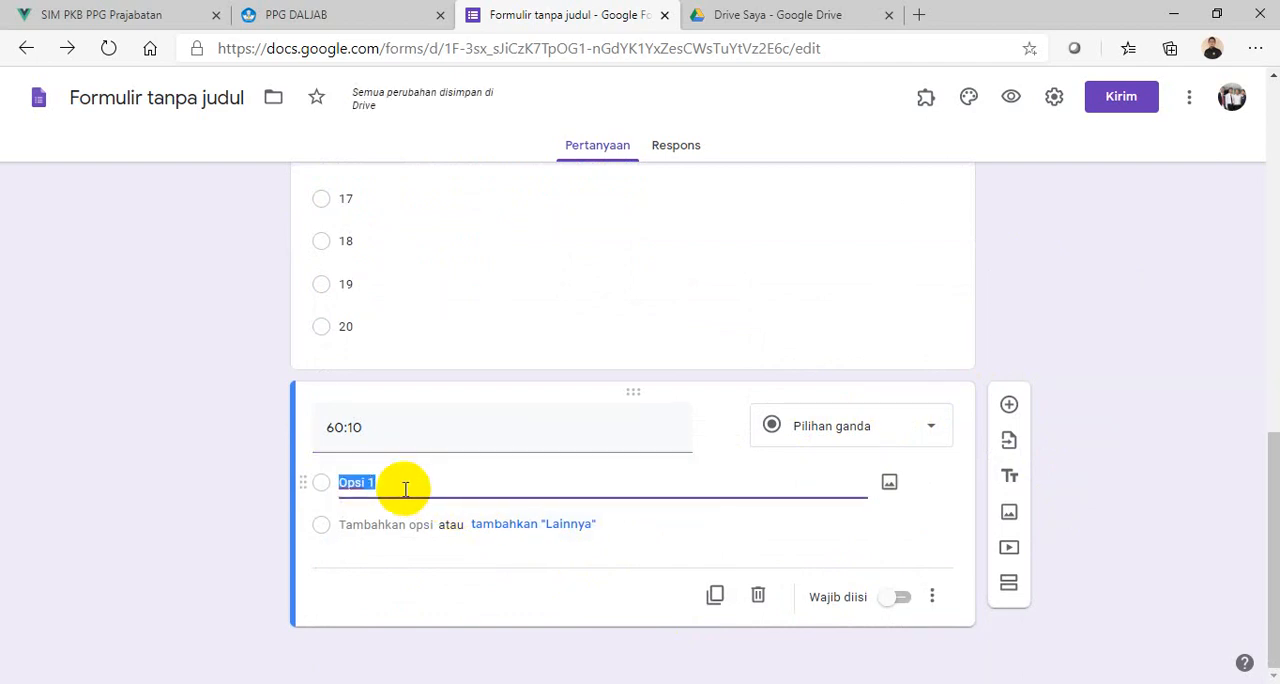
pyautogui.write('4')
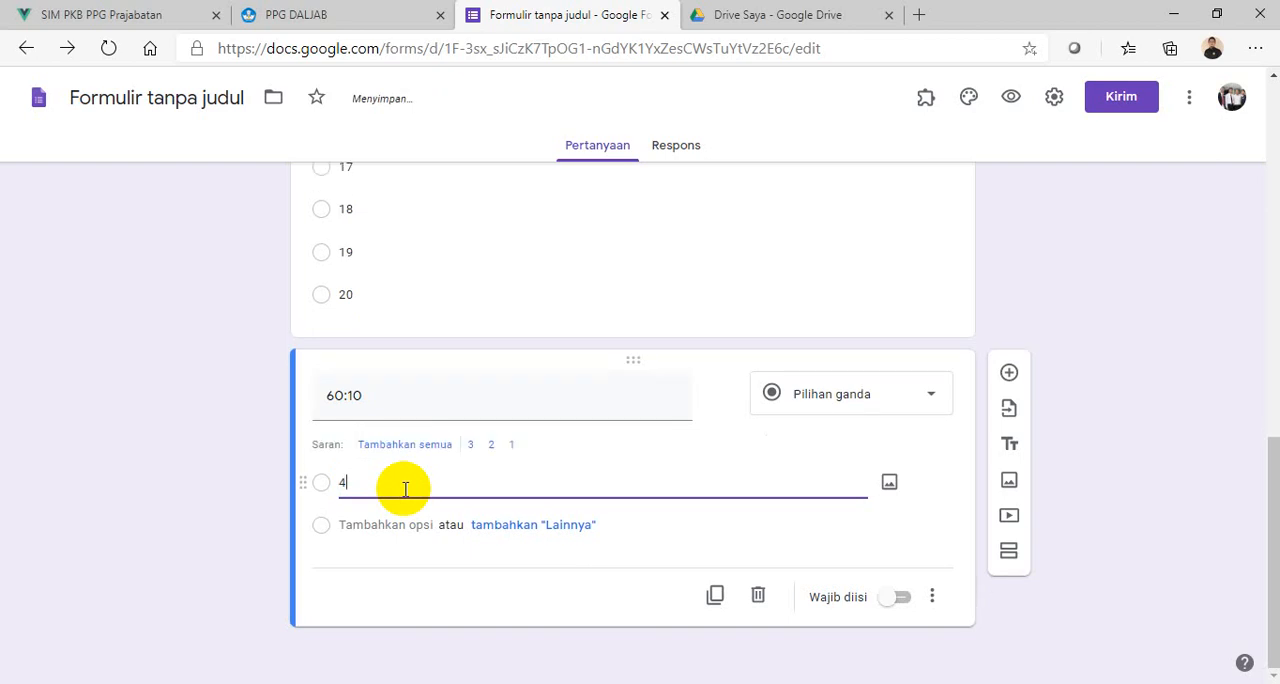
pyautogui.click(405, 527)
pyautogui.write('5')
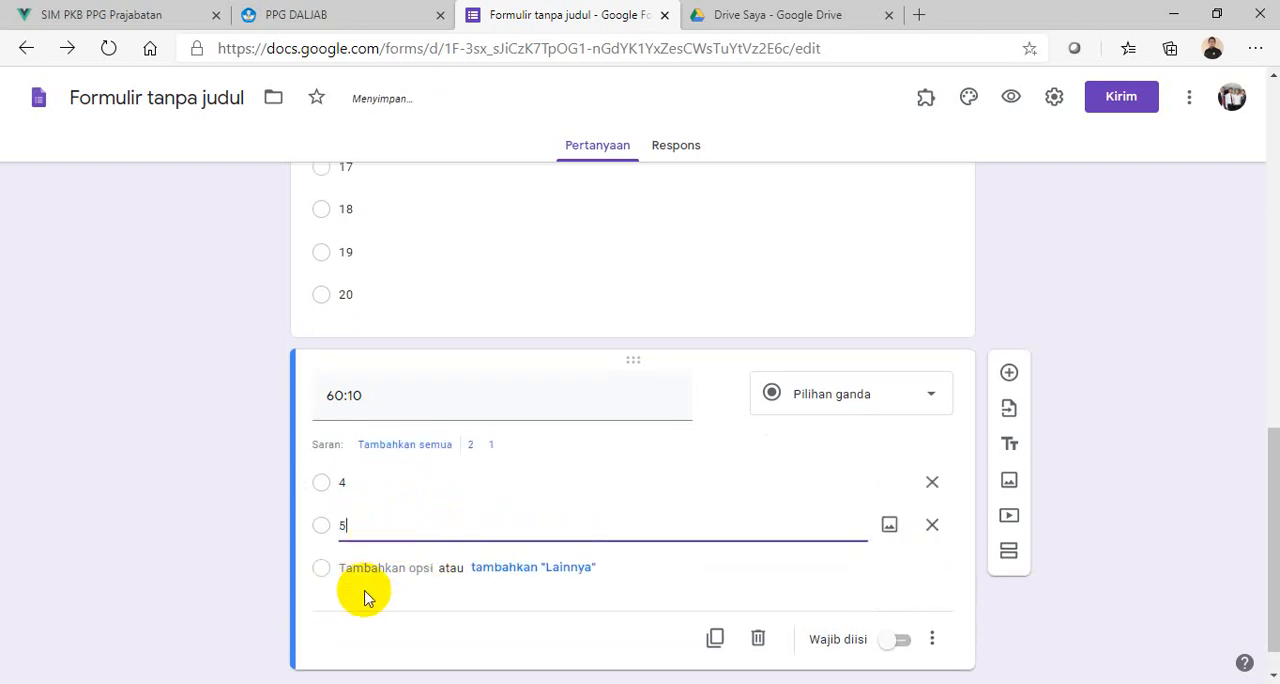
pyautogui.click(369, 568)
pyautogui.write('6')
pyautogui.click(390, 598)
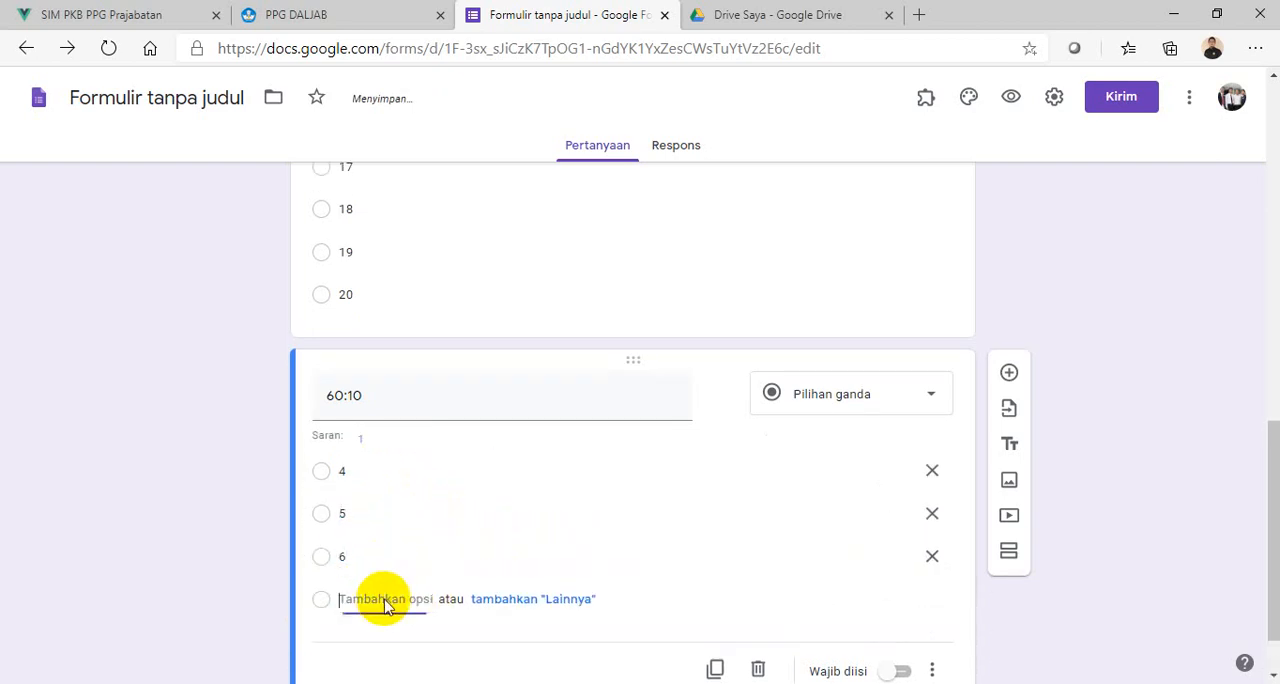
pyautogui.write('7')
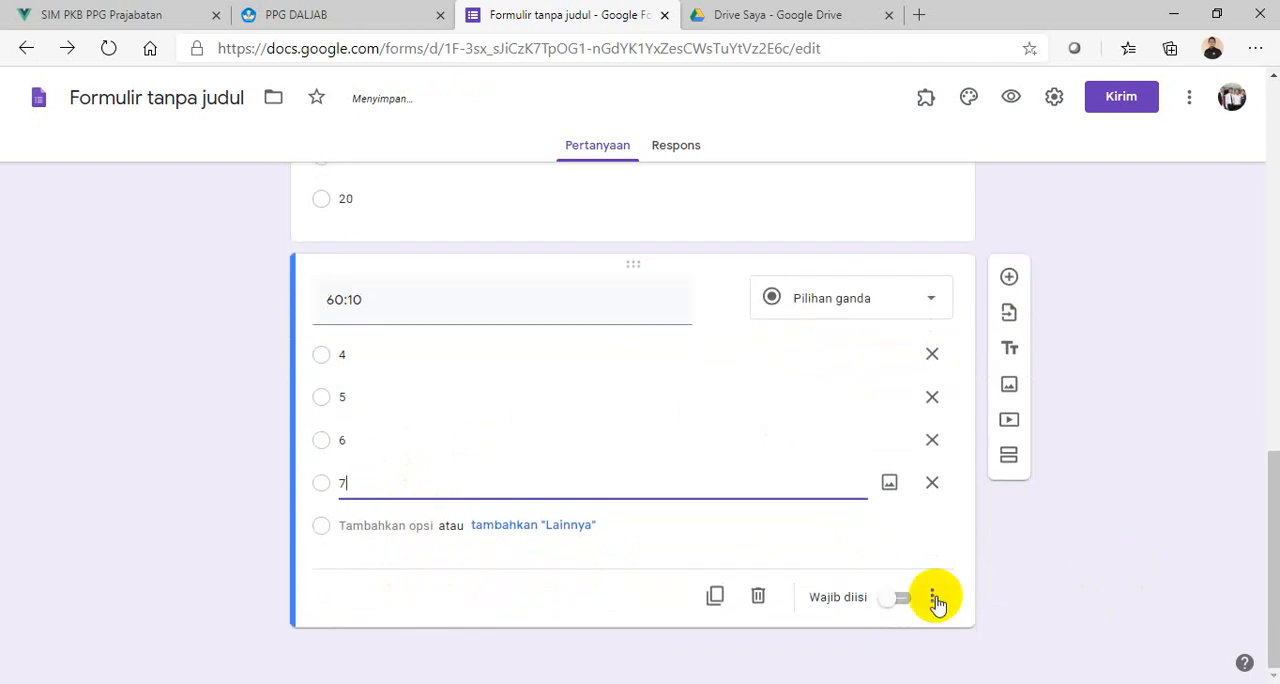
pyautogui.click(903, 598)
# - Rename the untitled form file to "UTS MATEMATIKA", matching the form's heading
pyautogui.scroll(3, 1116, 538)
pyautogui.scroll(8, 1116, 538)
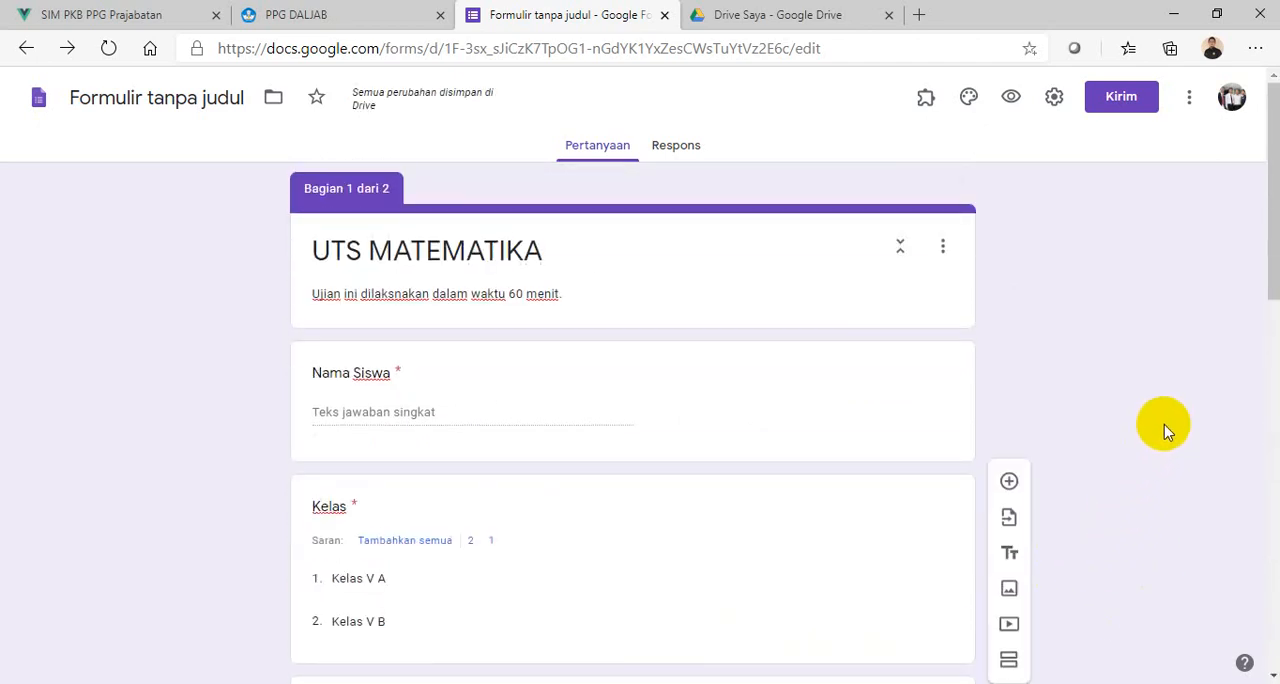
pyautogui.scroll(-10, 1150, 425)
pyautogui.scroll(-2, 1110, 465)
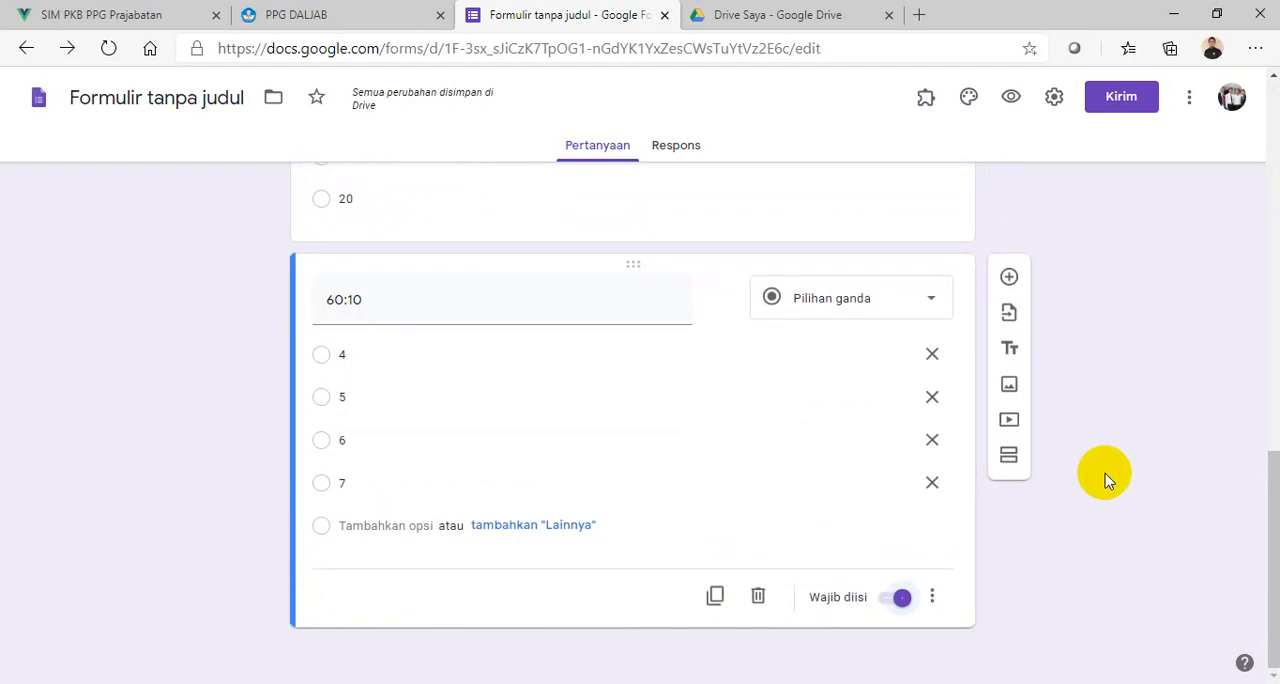
pyautogui.scroll(10, 1106, 463)
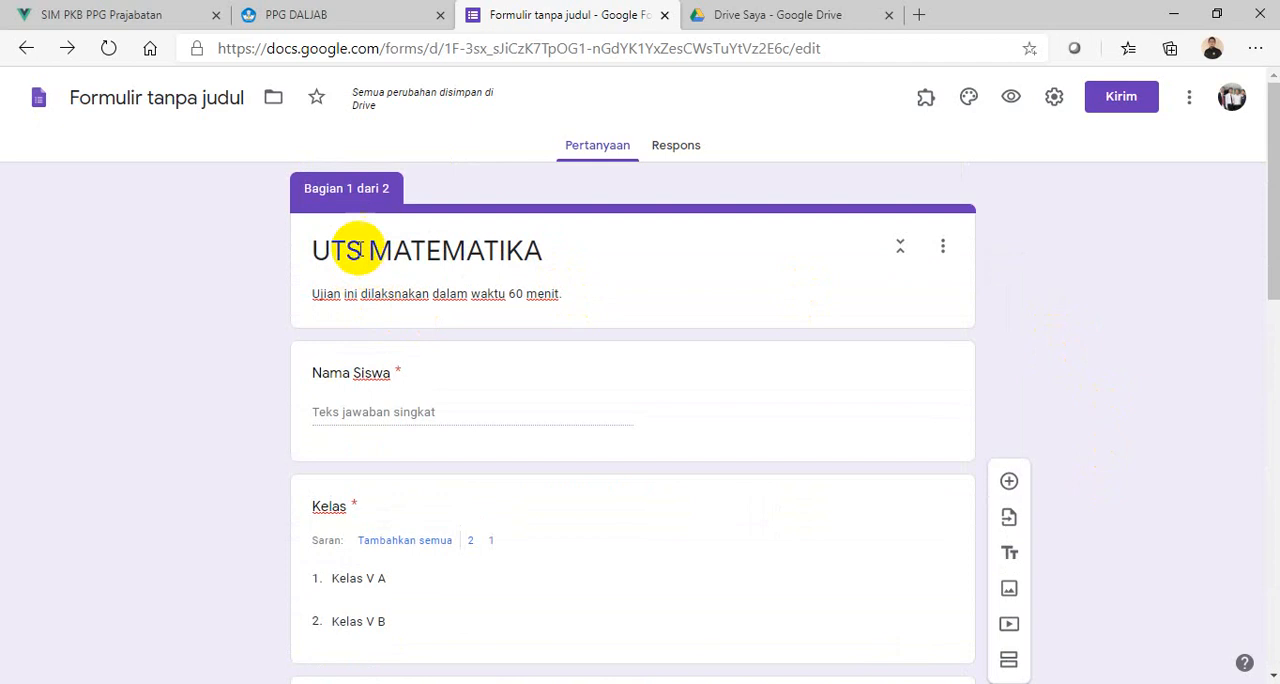
pyautogui.click(146, 99)
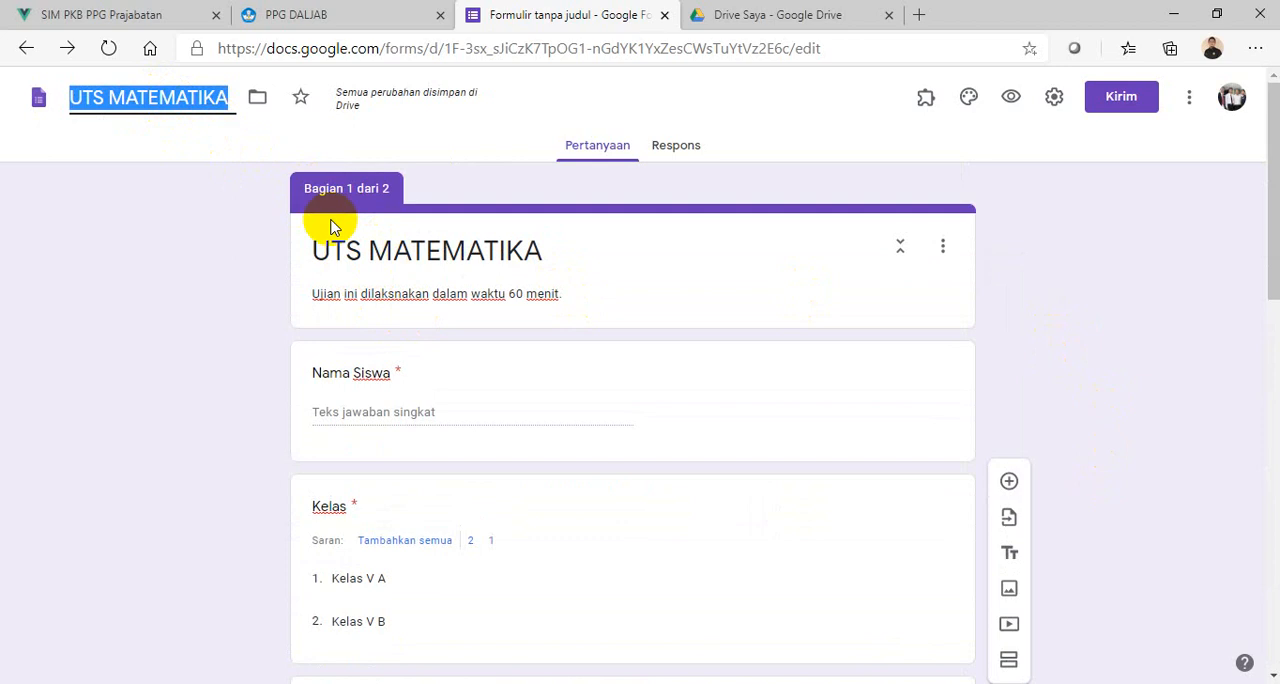
pyautogui.click(1105, 285)
# - Enable "Batasi ke 1 tanggapan" in the form's general settings to limit each respondent to one response
pyautogui.scroll(-5, 1110, 300)
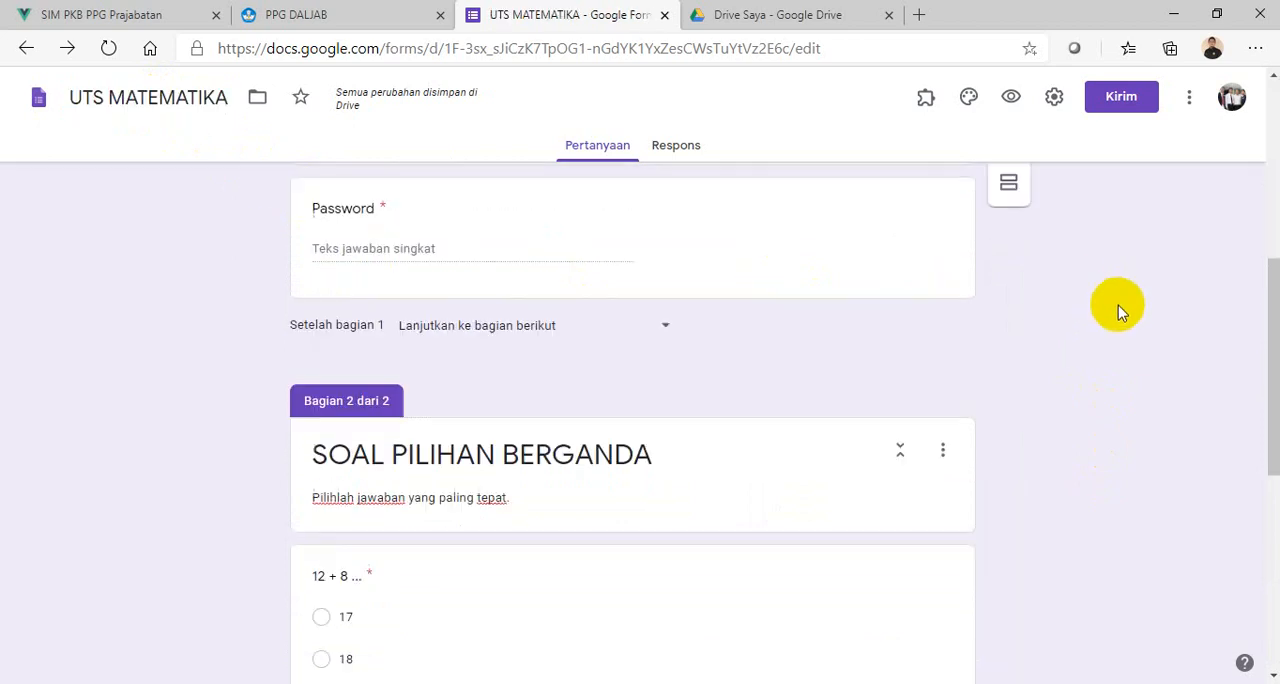
pyautogui.scroll(-4, 1088, 340)
pyautogui.scroll(6, 1077, 357)
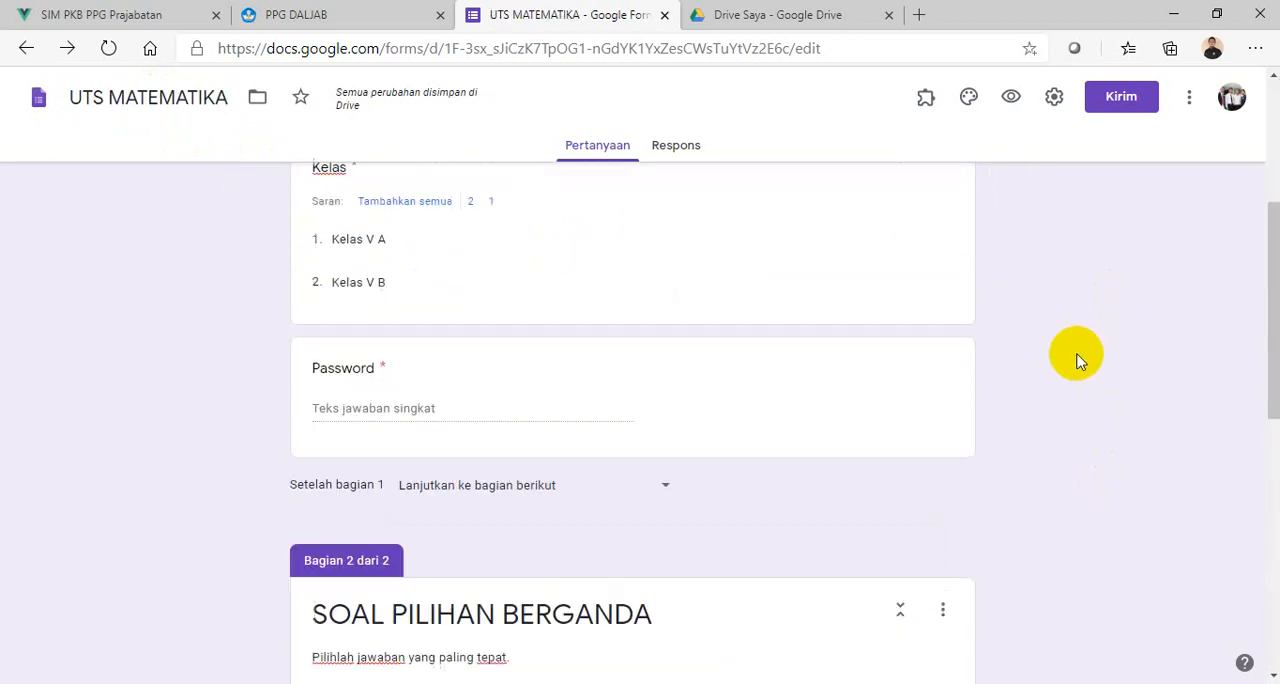
pyautogui.scroll(3, 500, 286)
pyautogui.scroll(-5, 691, 371)
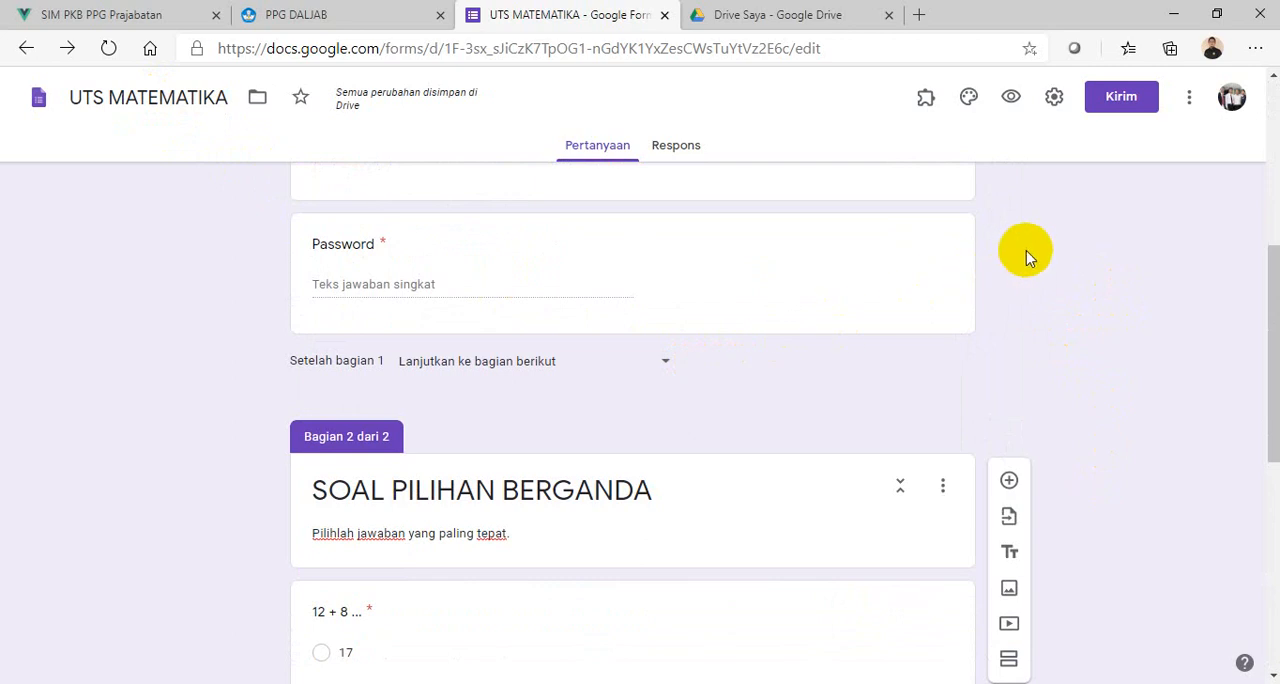
pyautogui.click(1055, 99)
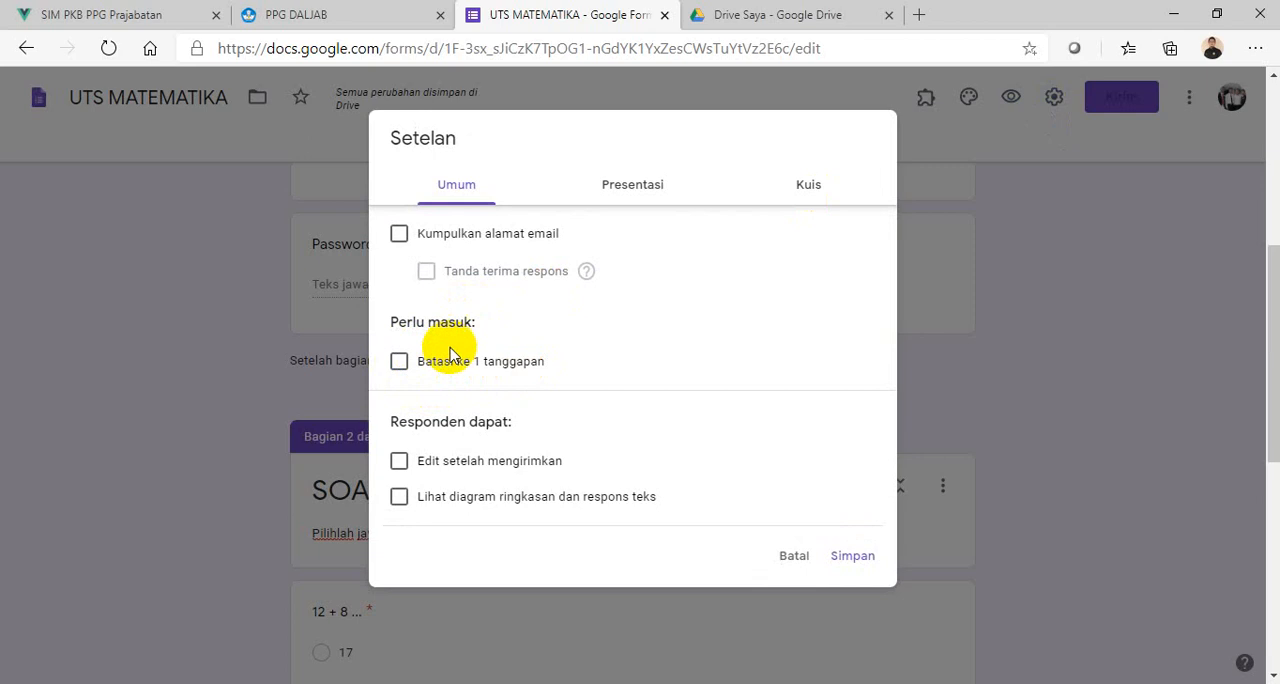
pyautogui.click(400, 364)
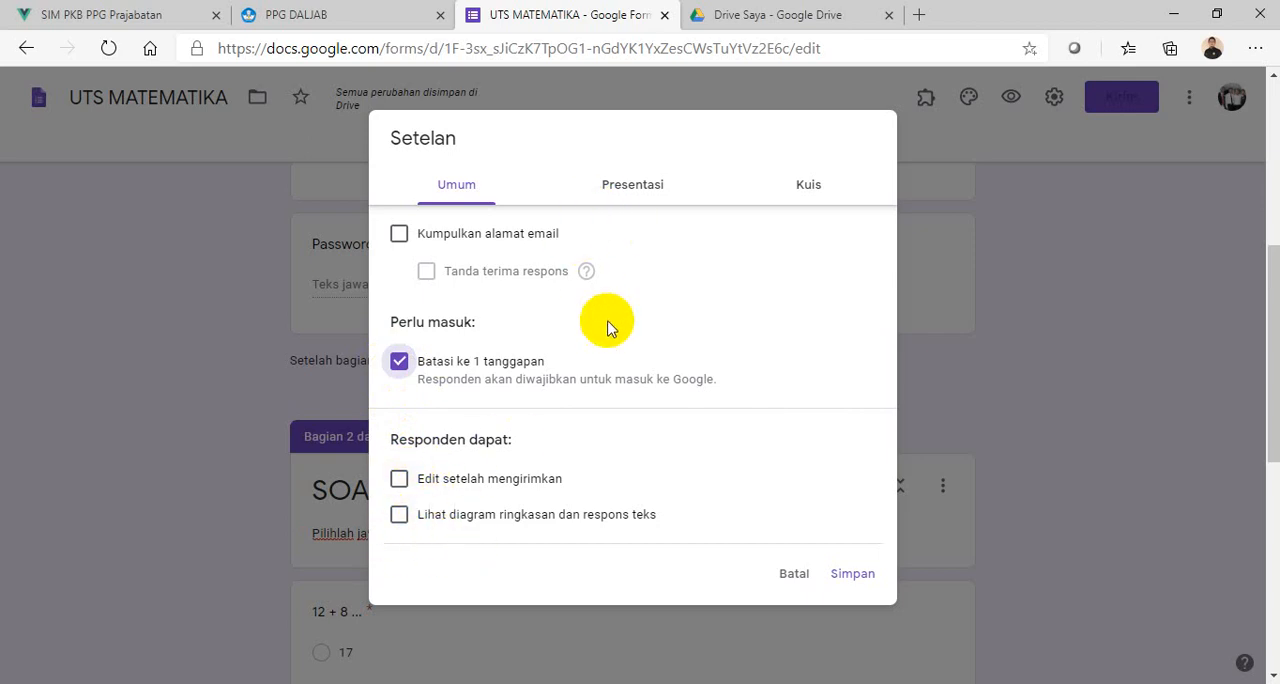
# - Enable shuffled question order and set the confirmation message to "Selamat. Anda telah menyelesaikan Ujian."
pyautogui.click(638, 190)
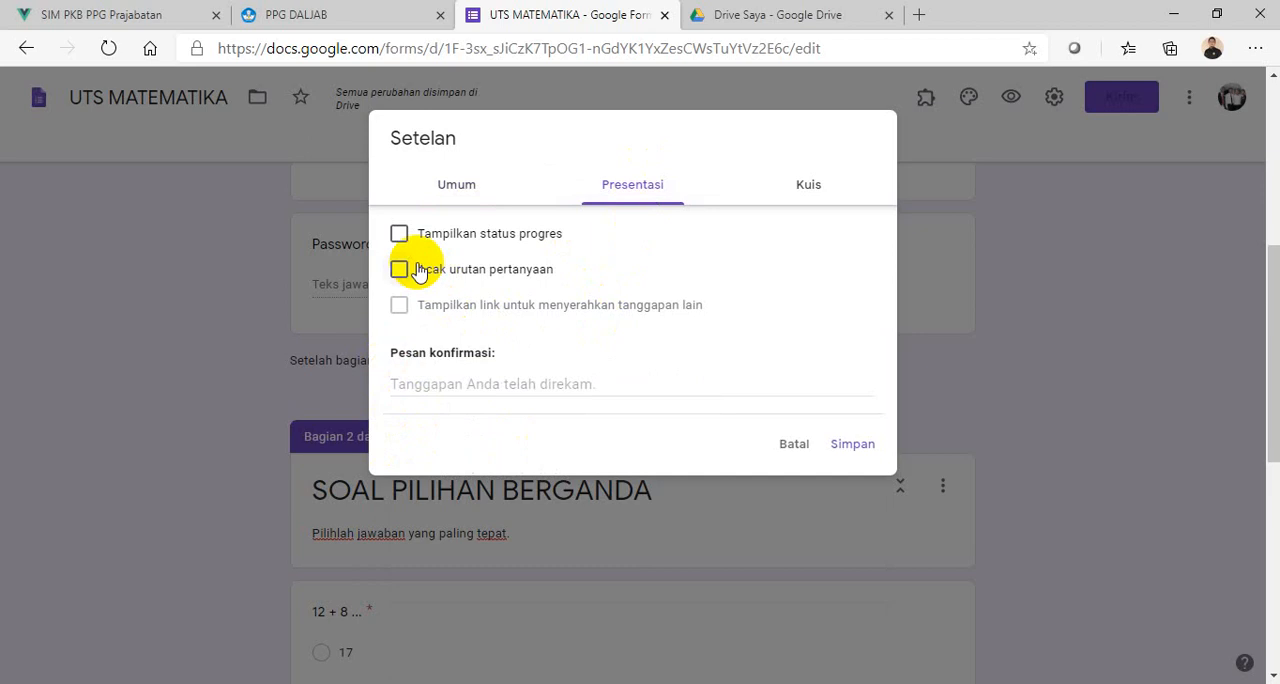
pyautogui.click(418, 278)
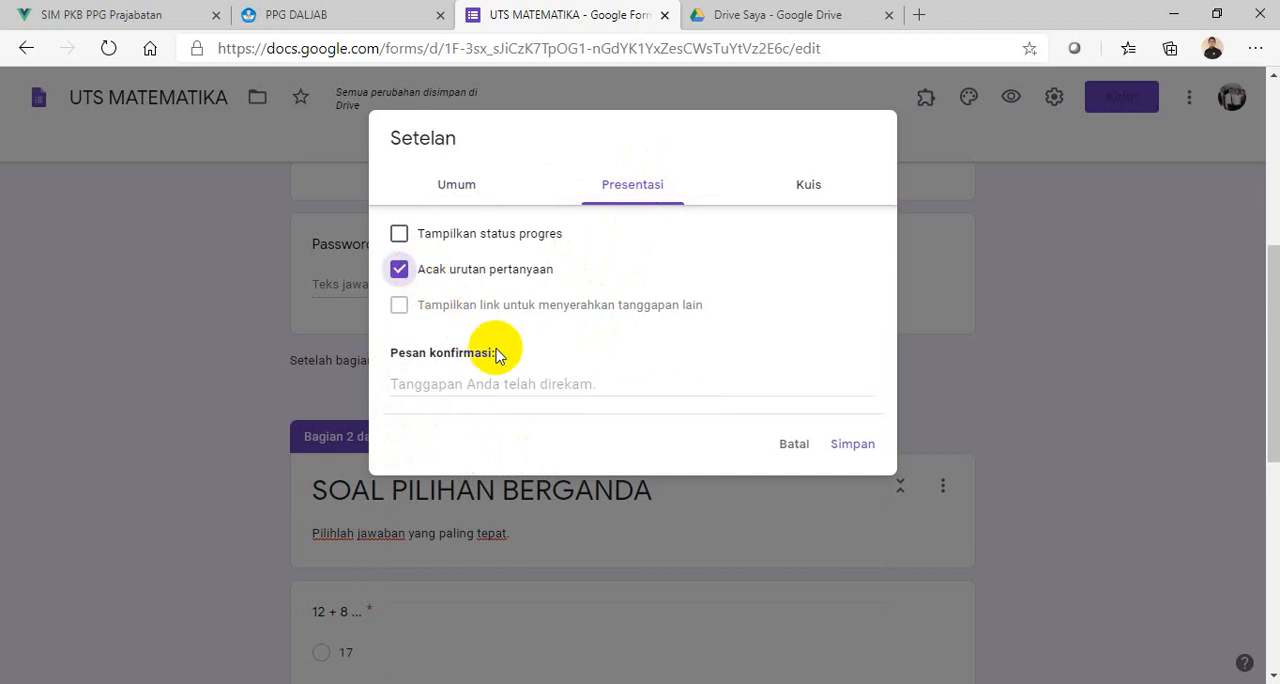
pyautogui.click(526, 388)
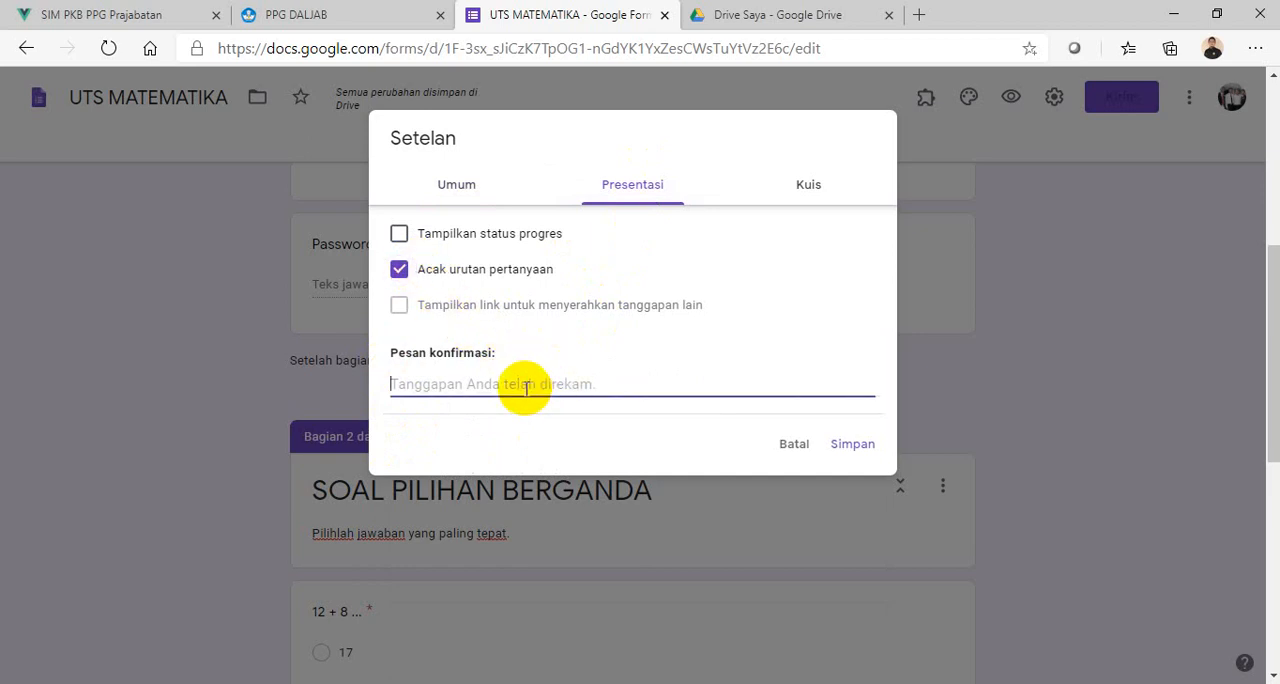
pyautogui.write('S')
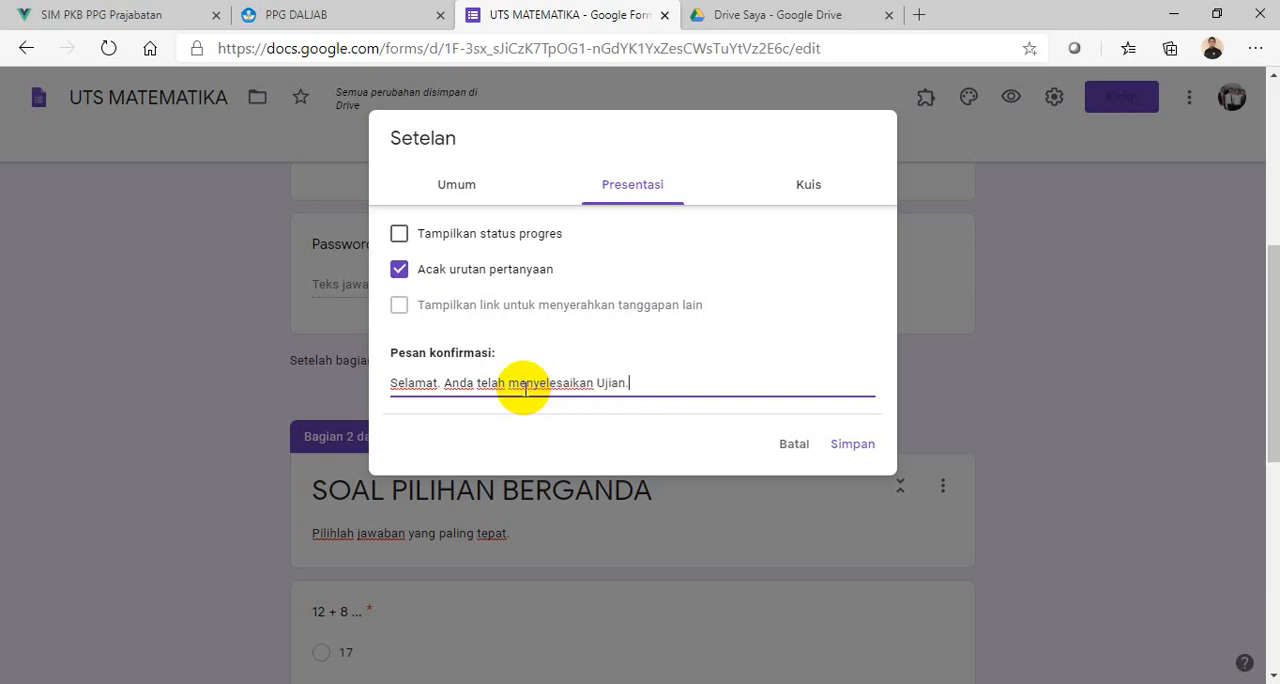
# - Make the form a quiz with "Nilai poin" hidden from respondents, and save the settings
pyautogui.click(813, 188)
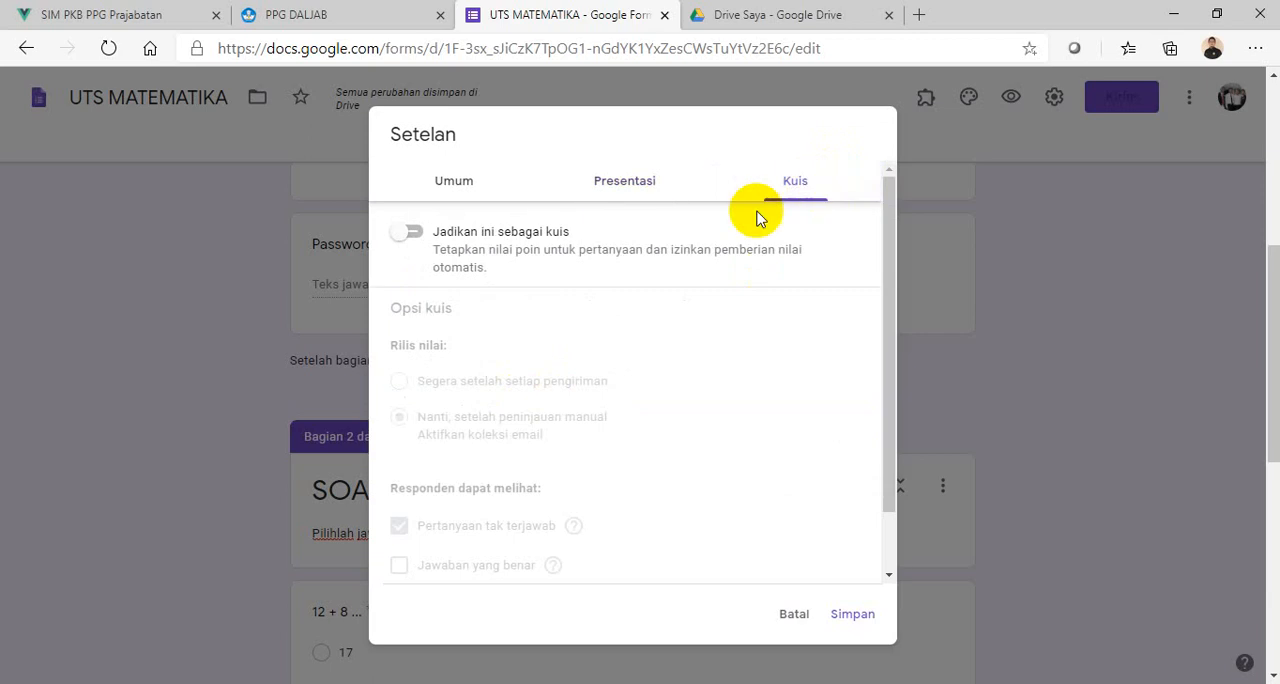
pyautogui.click(414, 234)
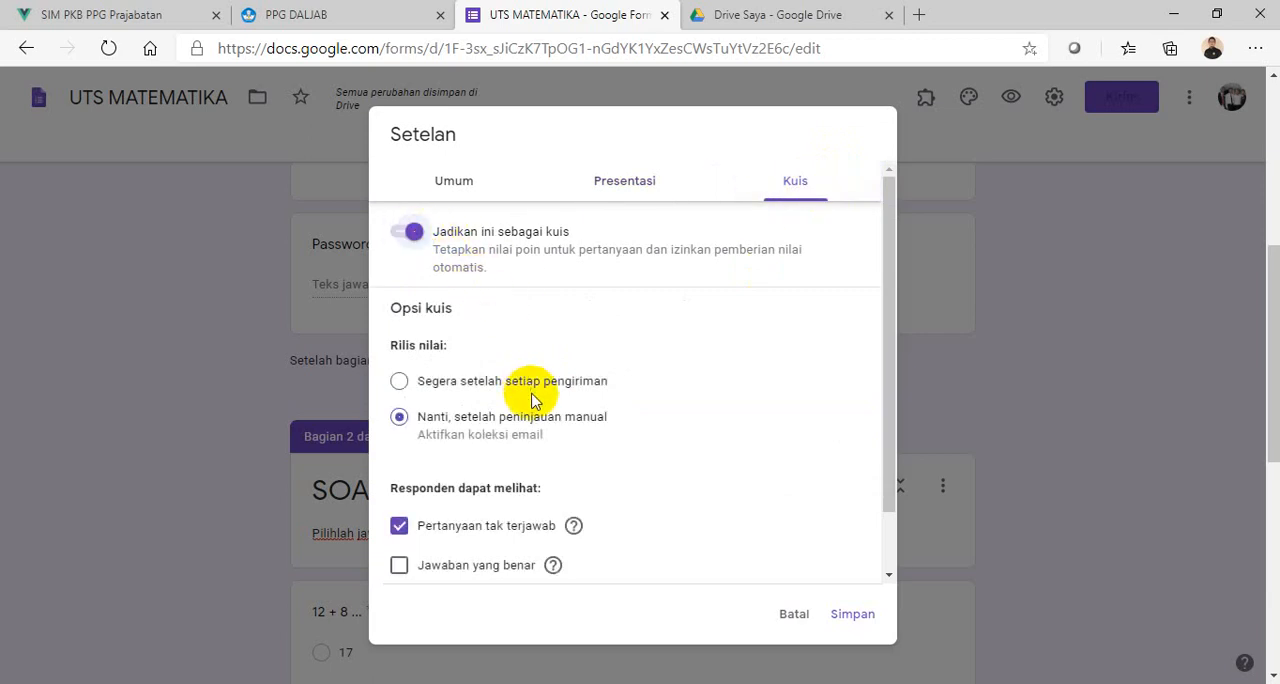
pyautogui.scroll(-2, 531, 400)
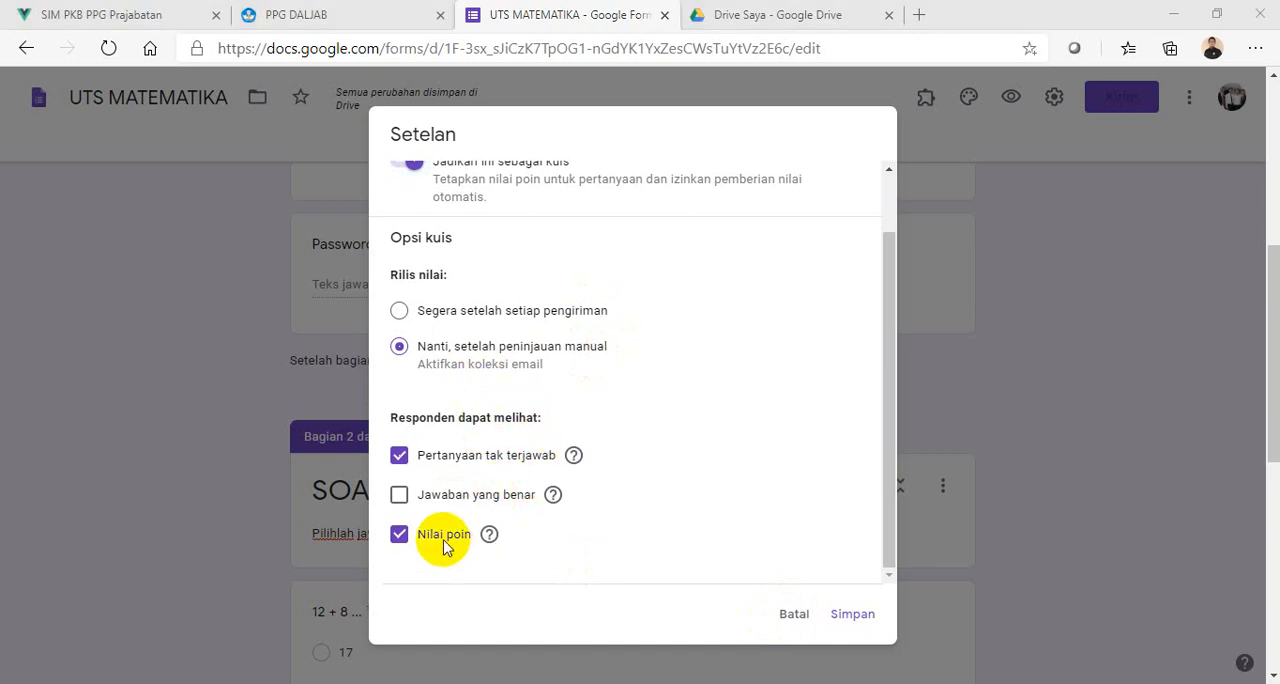
pyautogui.click(404, 540)
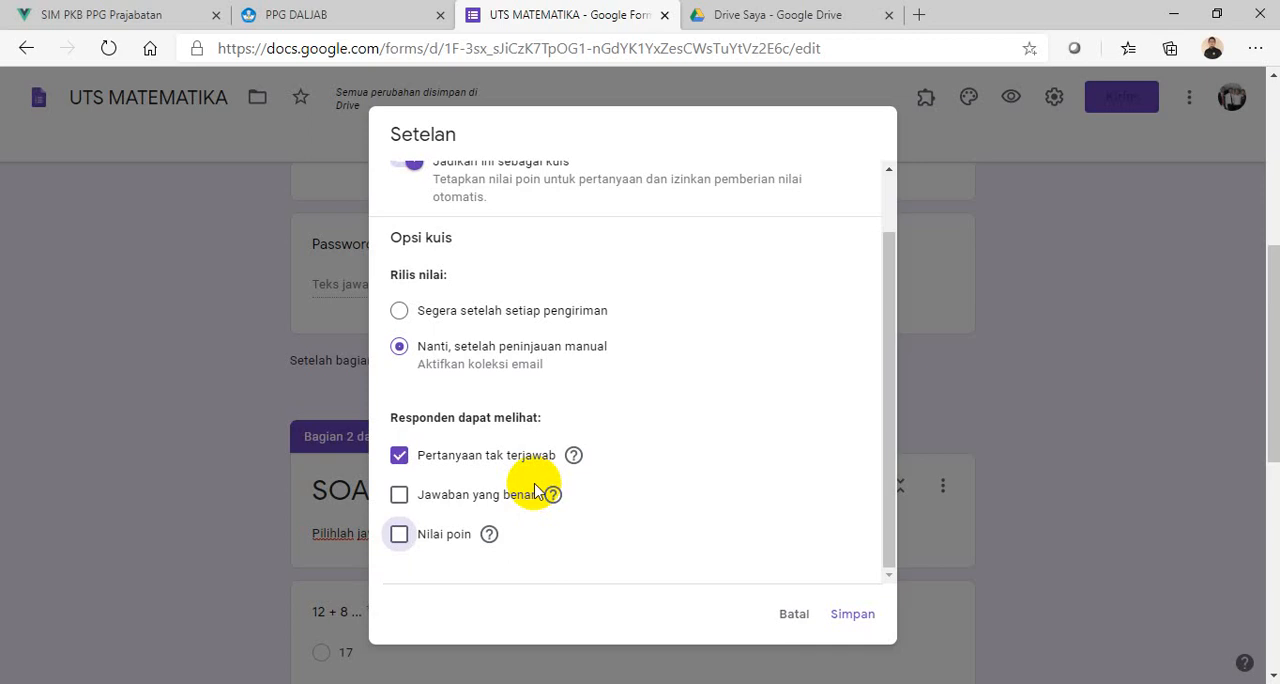
pyautogui.scroll(1, 545, 520)
pyautogui.scroll(-1, 500, 530)
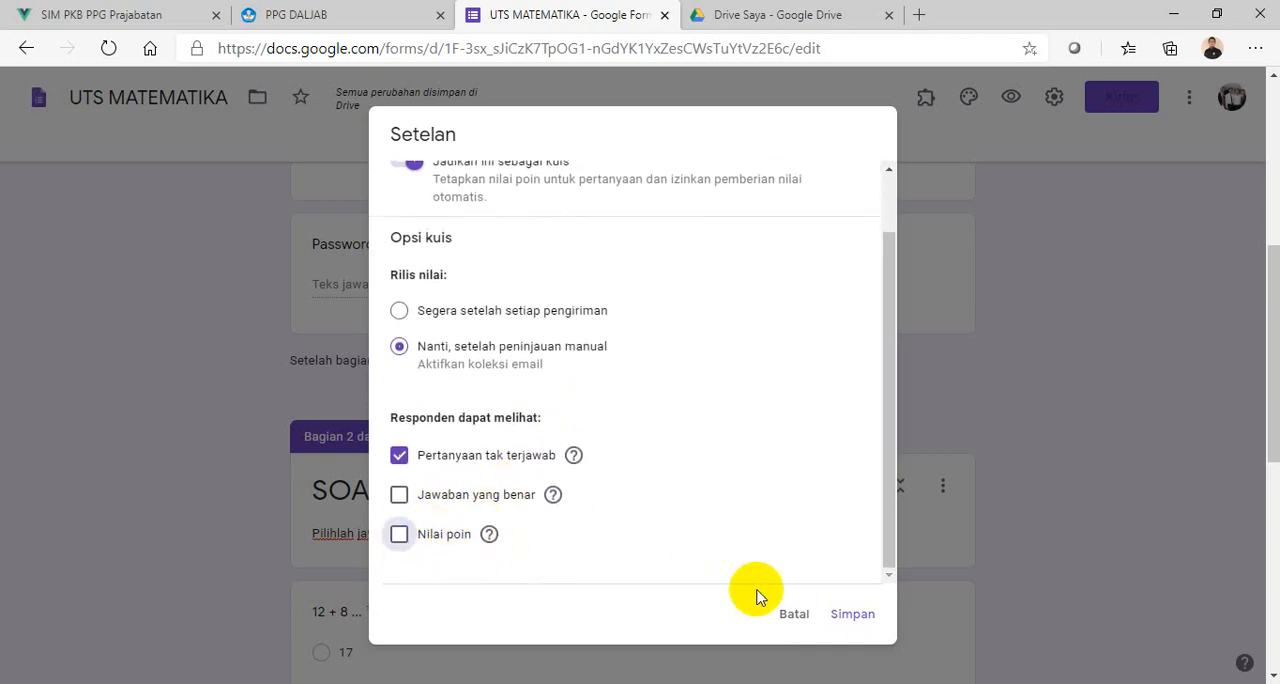
pyautogui.click(856, 617)
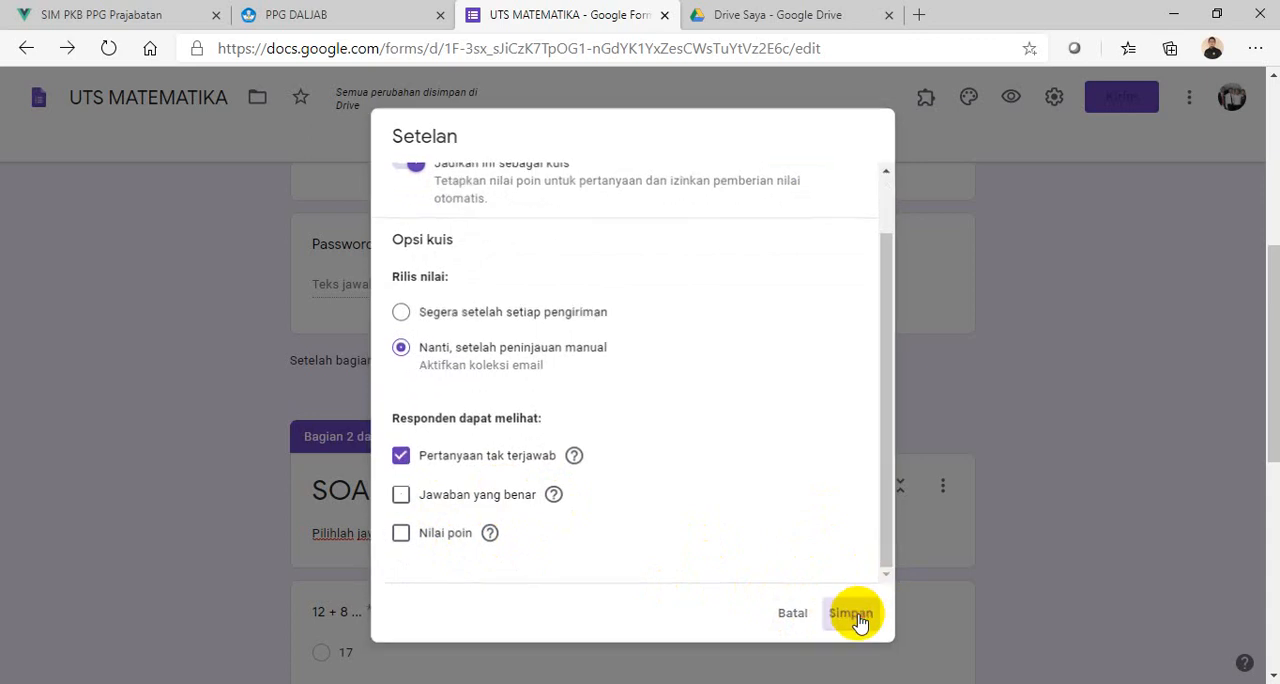
pyautogui.scroll(5, 868, 408)
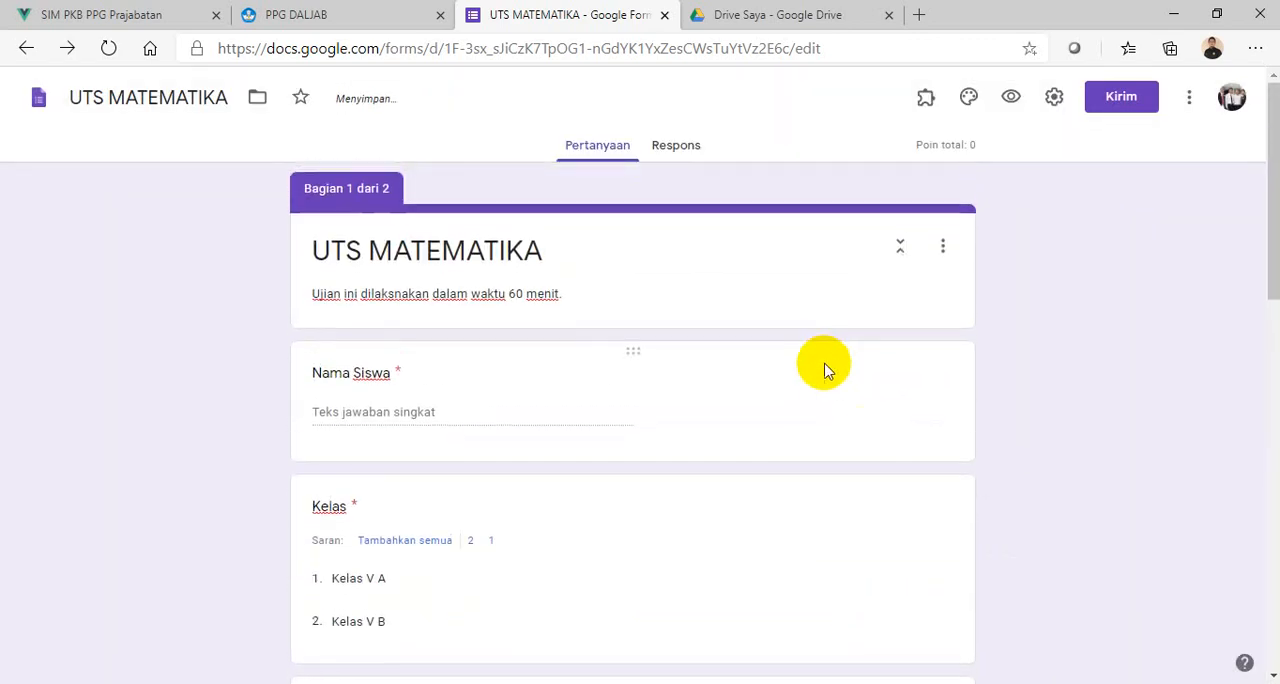
pyautogui.scroll(-10, 849, 326)
pyautogui.scroll(-3, 858, 340)
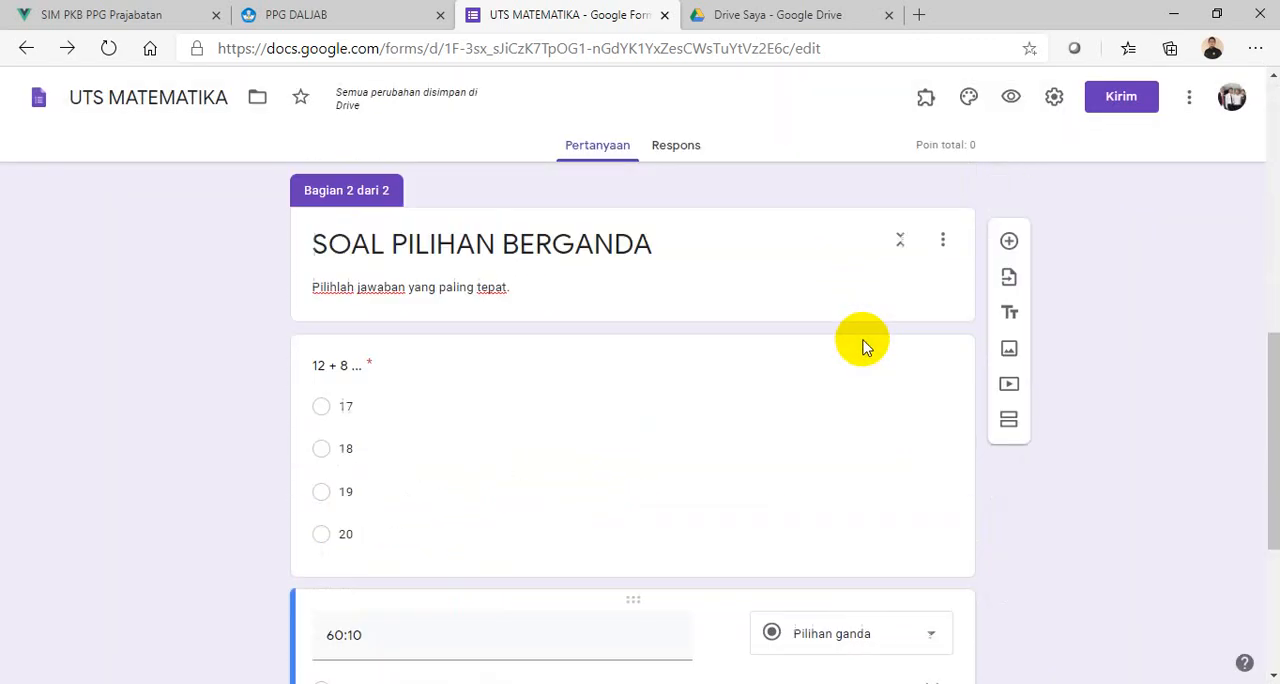
pyautogui.scroll(-1, 862, 344)
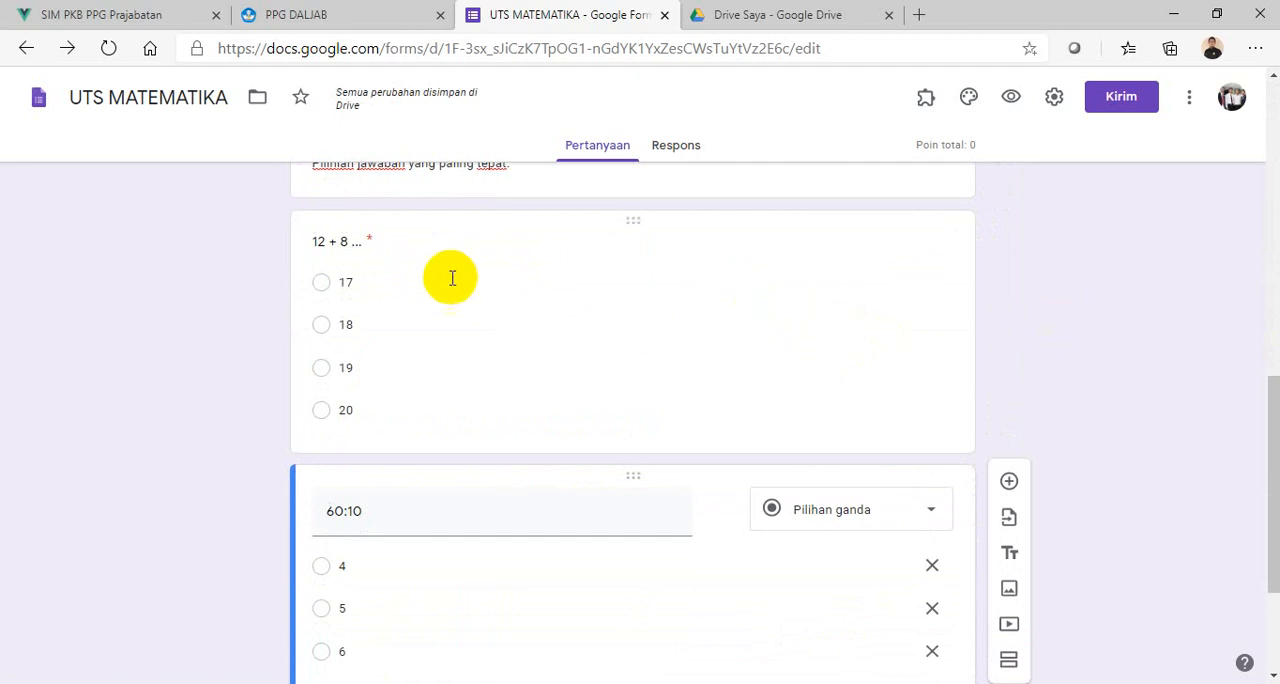
# - Set the answer key of the "12 + 8 ..." question to 20 and its score to 50 points
pyautogui.click(513, 289)
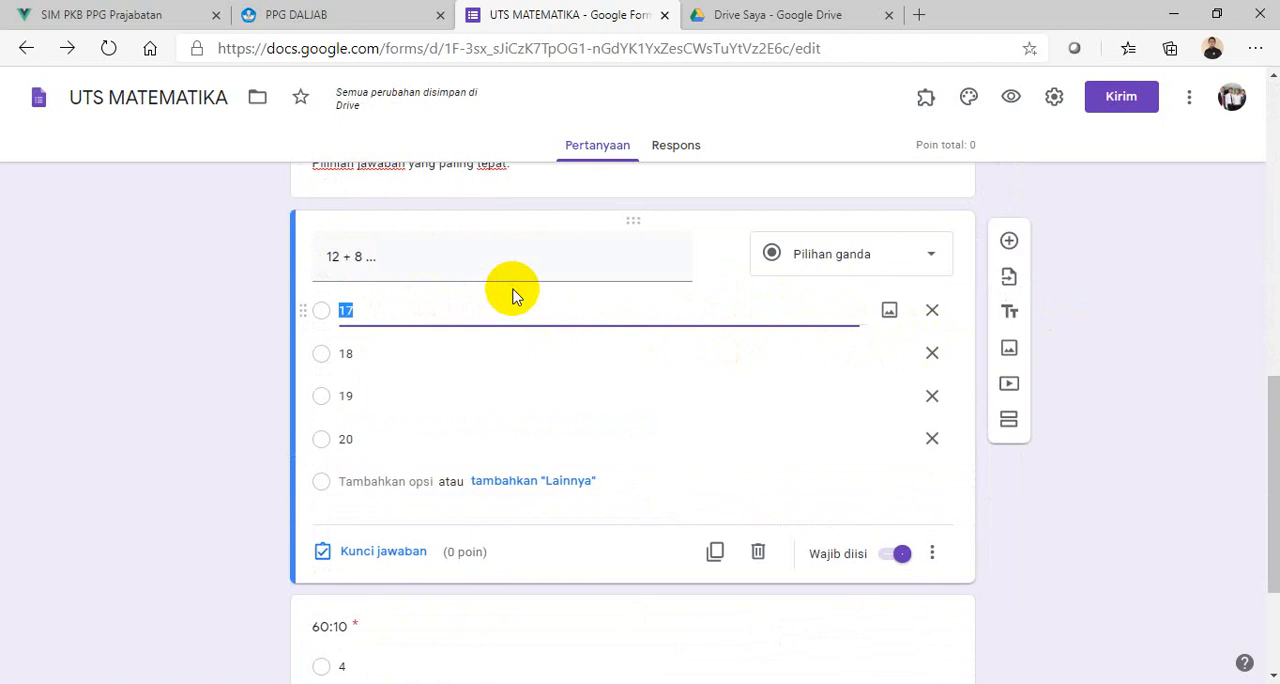
pyautogui.scroll(-2, 490, 385)
pyautogui.scroll(2, 388, 373)
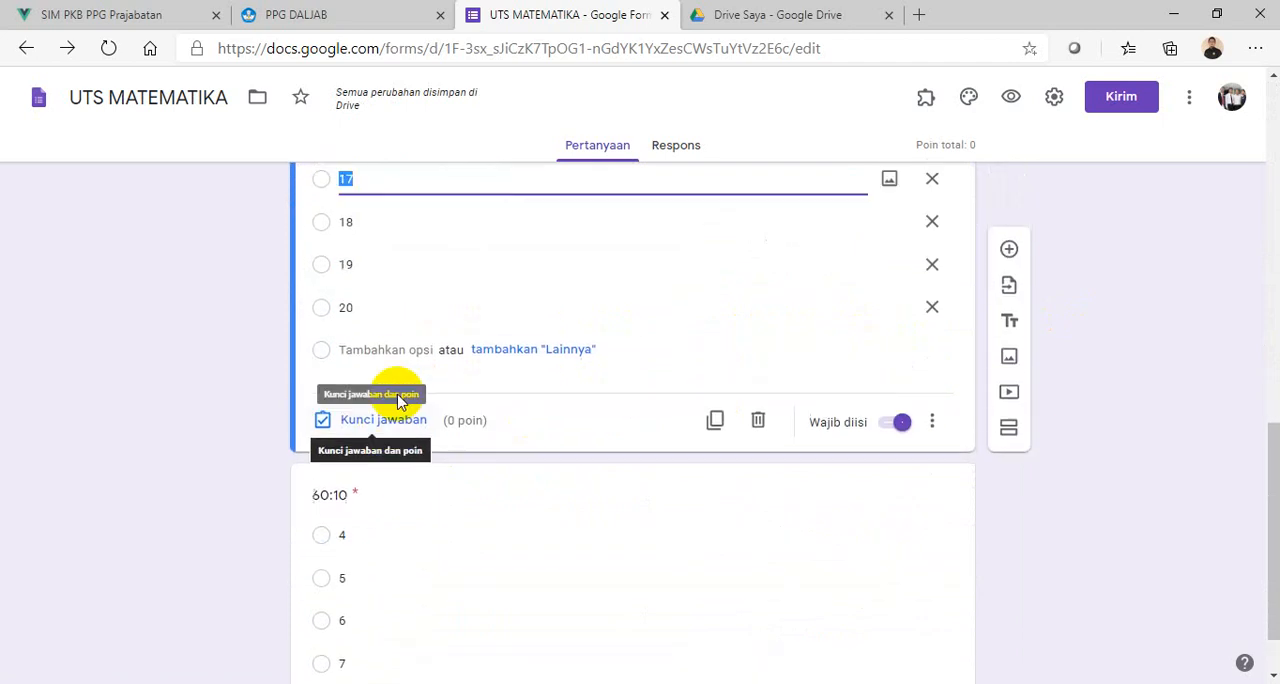
pyautogui.click(391, 562)
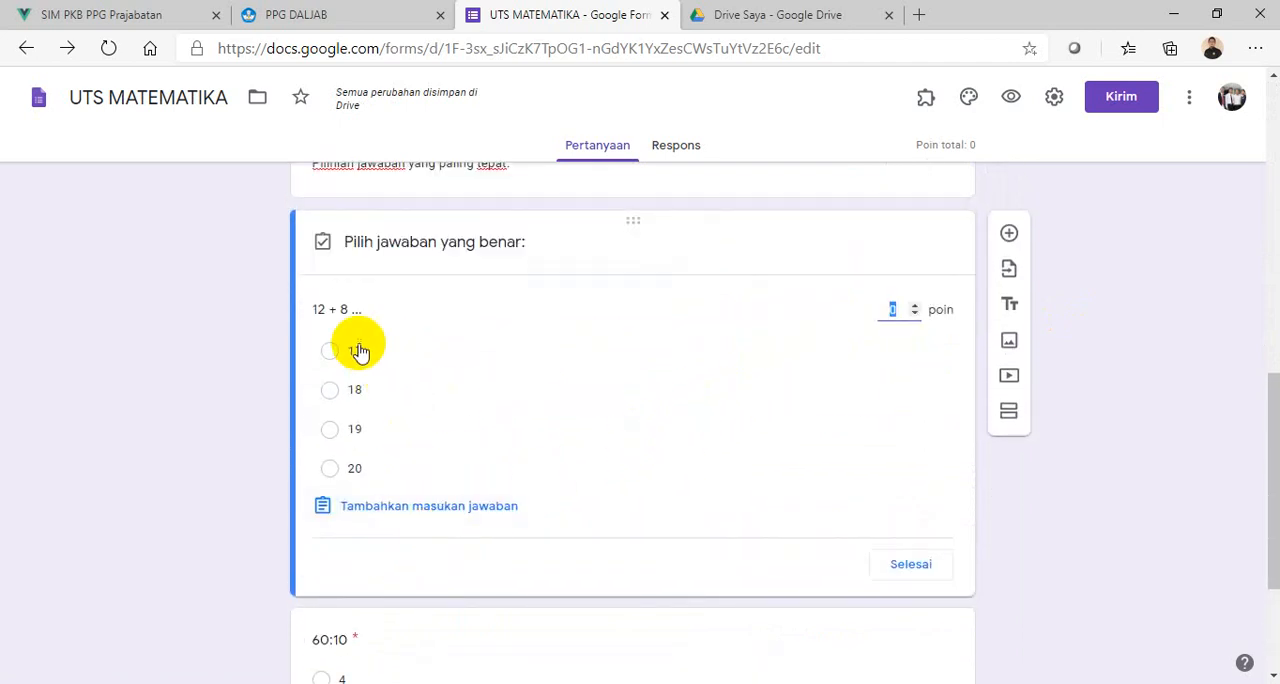
pyautogui.click(331, 471)
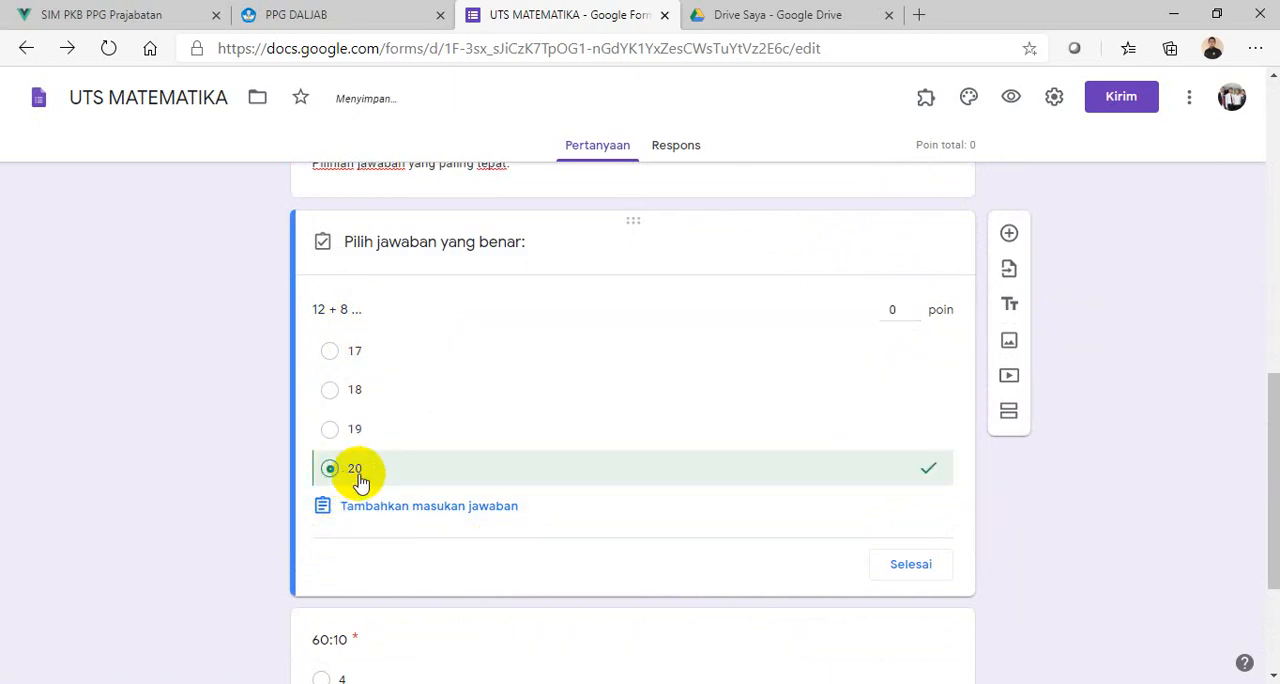
pyautogui.click(889, 311)
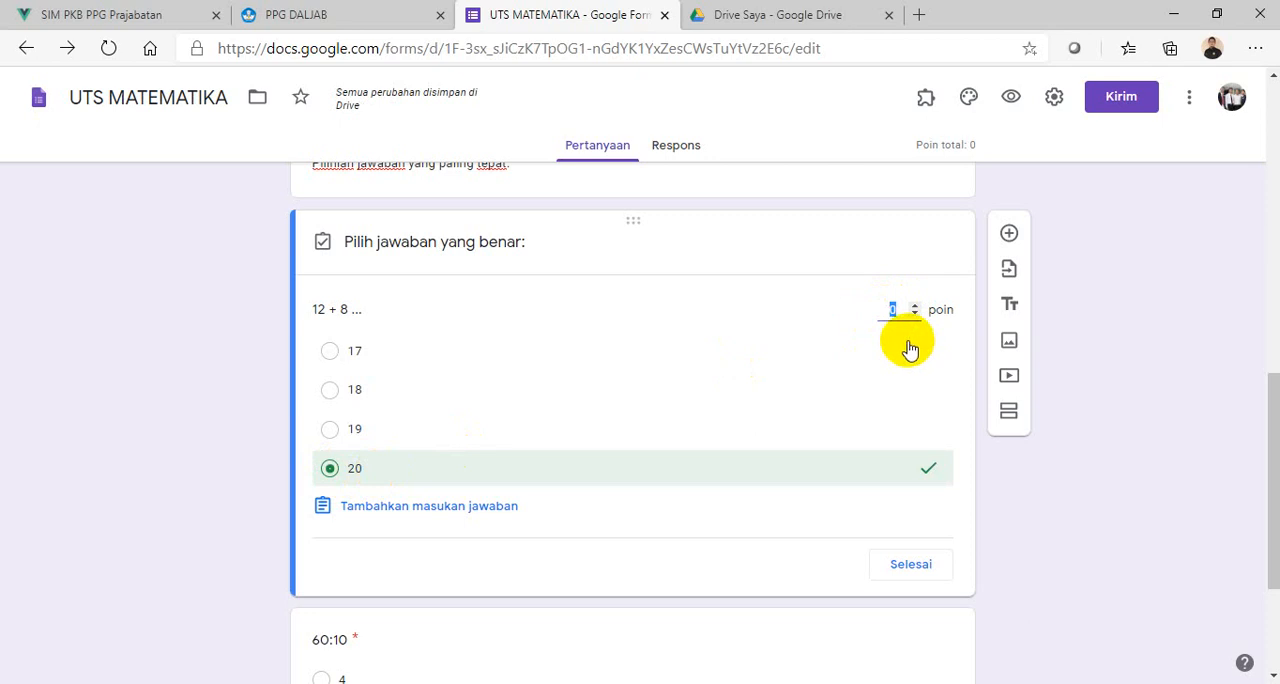
pyautogui.write('50')
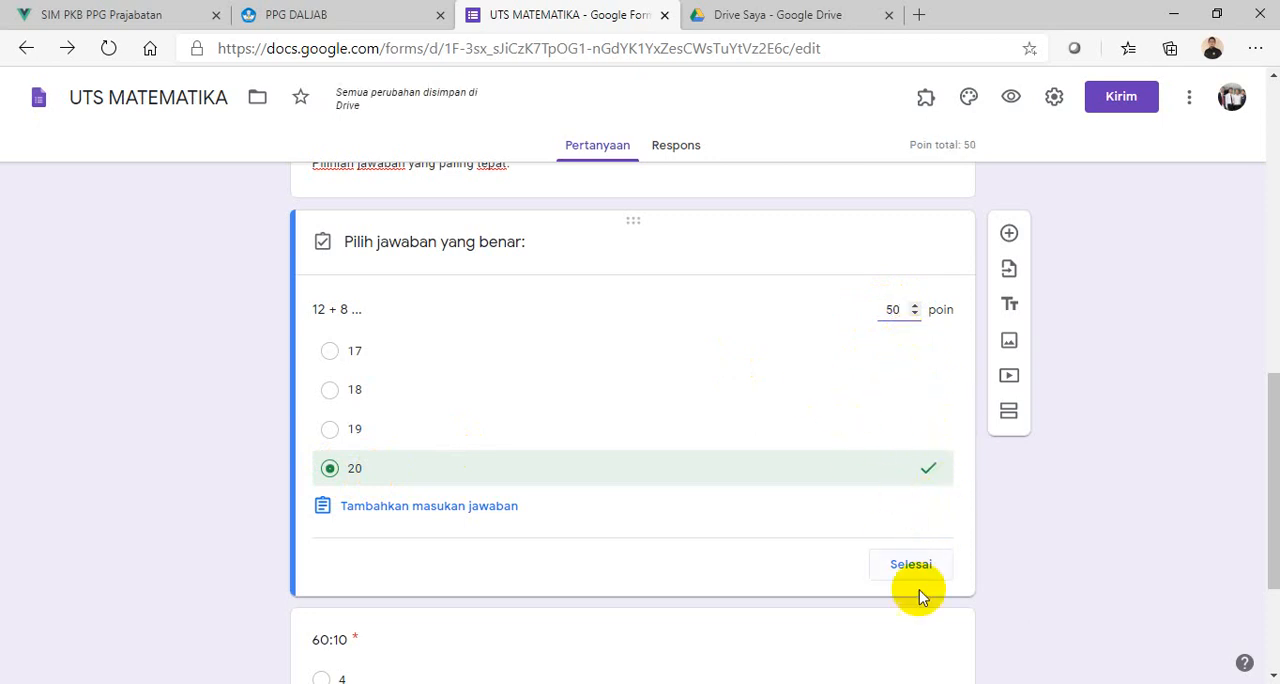
pyautogui.click(911, 566)
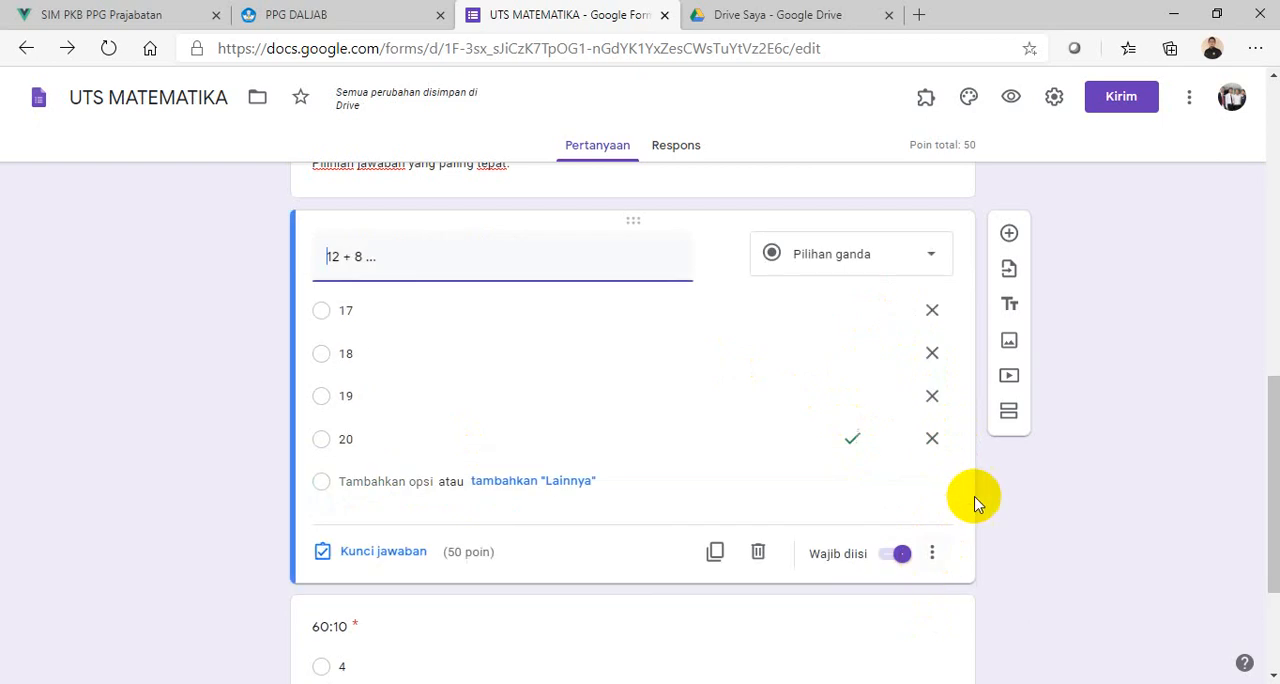
# - Mark 6 as the correct answer to the "60:10" question and make it worth 50 points
pyautogui.scroll(-2, 971, 500)
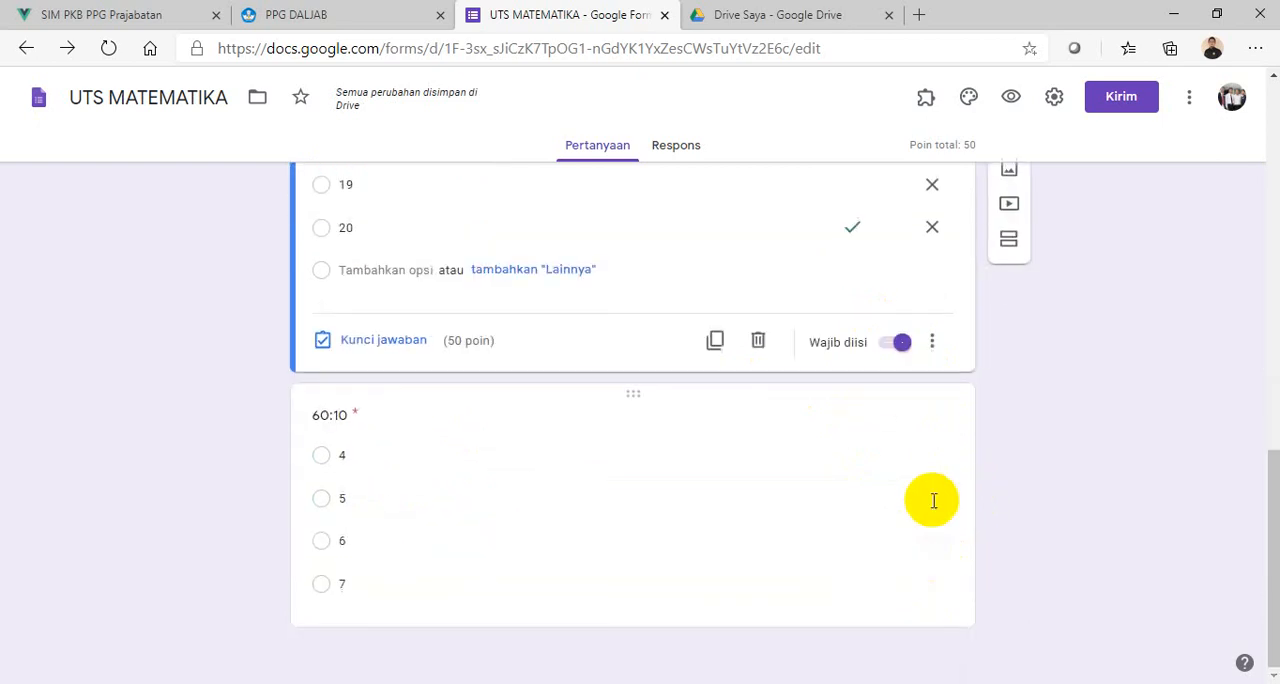
pyautogui.click(503, 496)
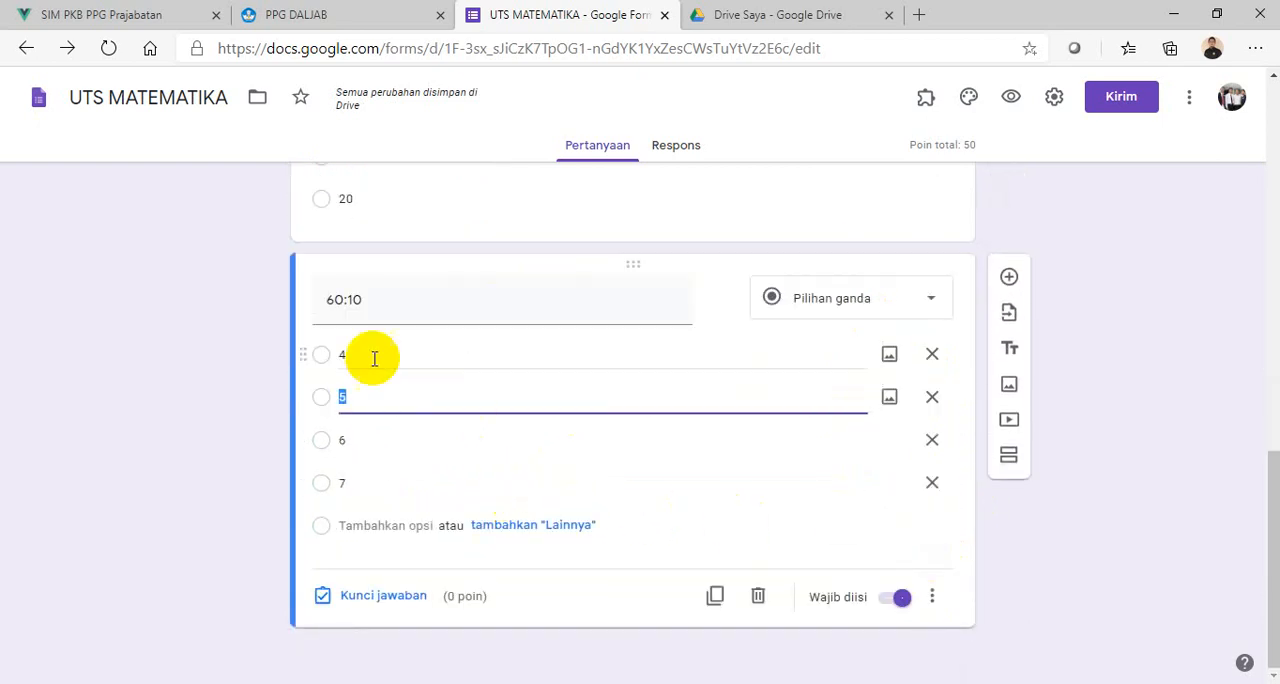
pyautogui.click(336, 449)
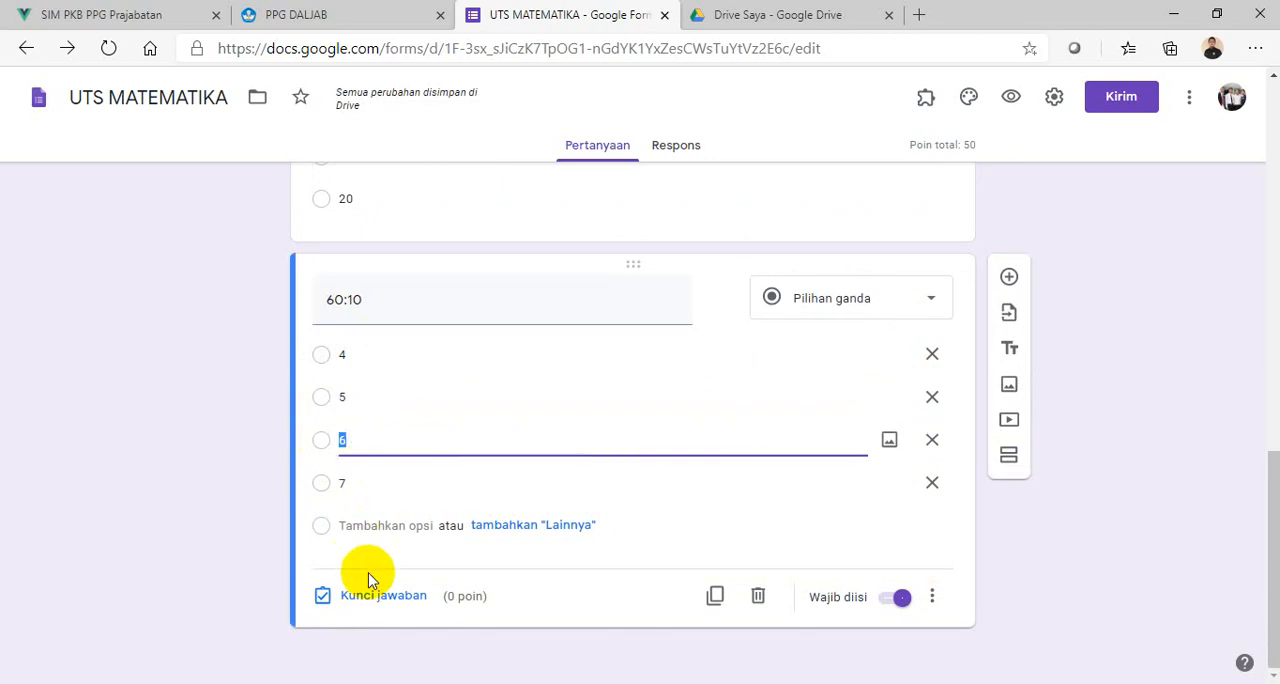
pyautogui.click(372, 598)
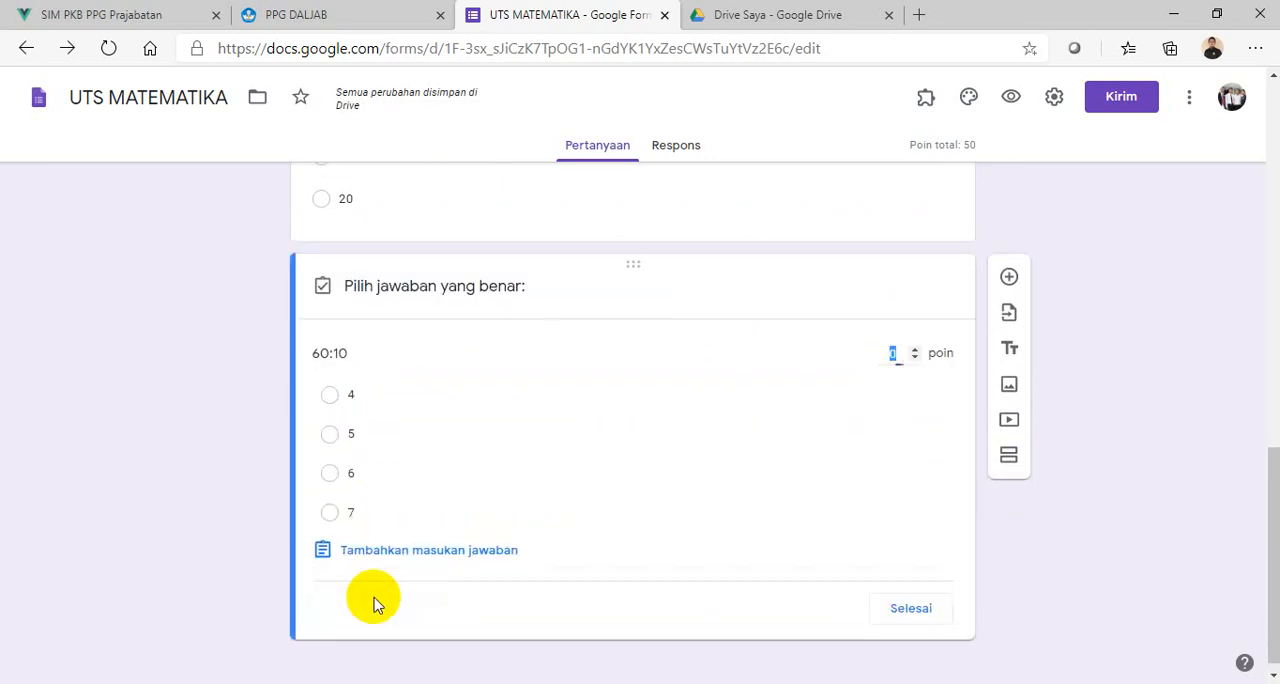
pyautogui.click(340, 476)
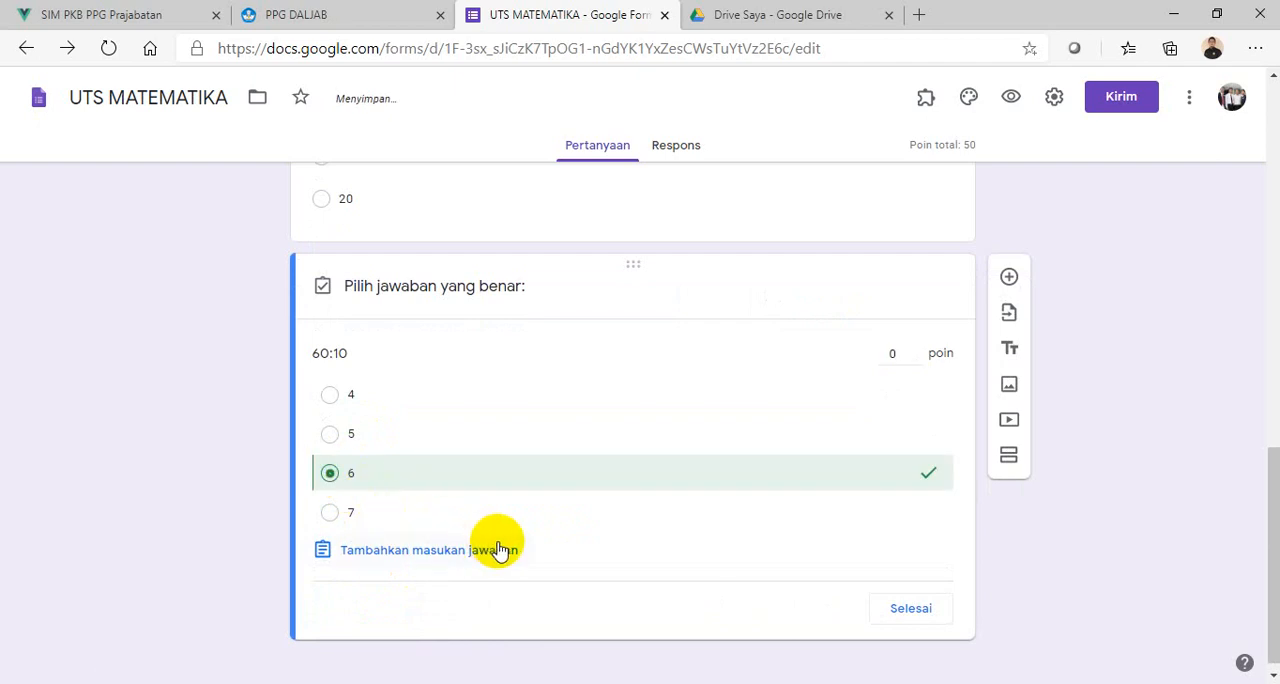
pyautogui.click(893, 358)
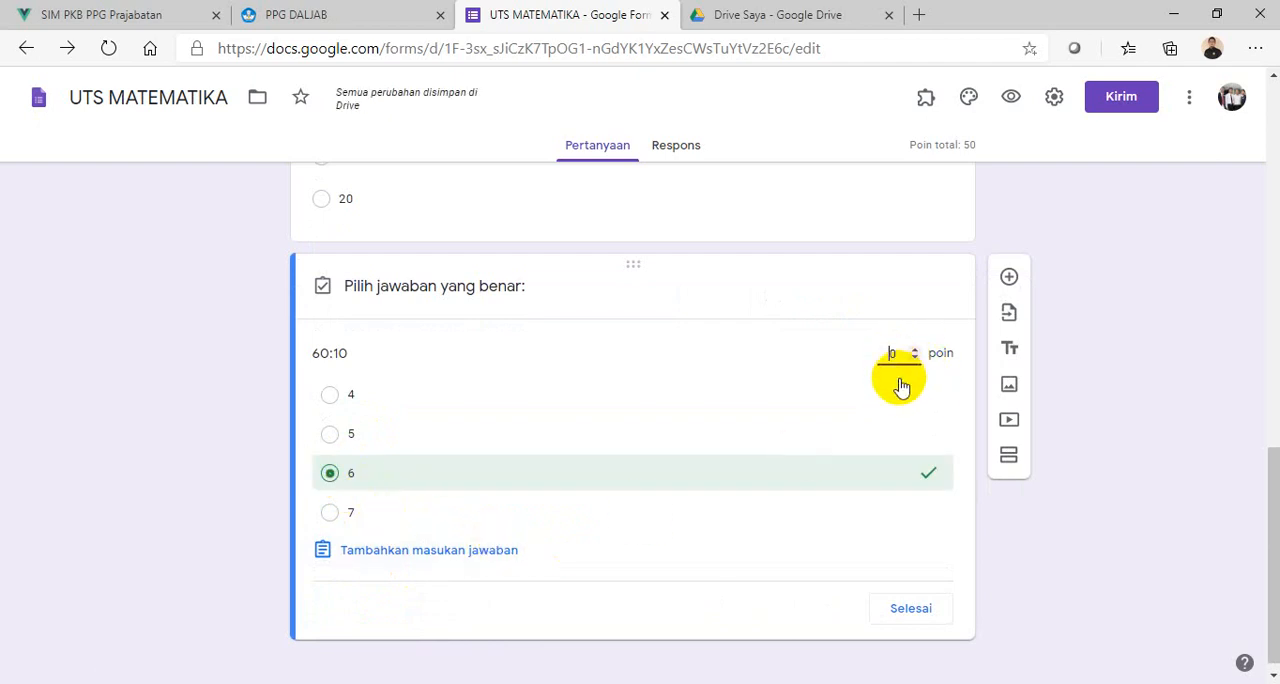
pyautogui.write('5')
pyautogui.click(925, 610)
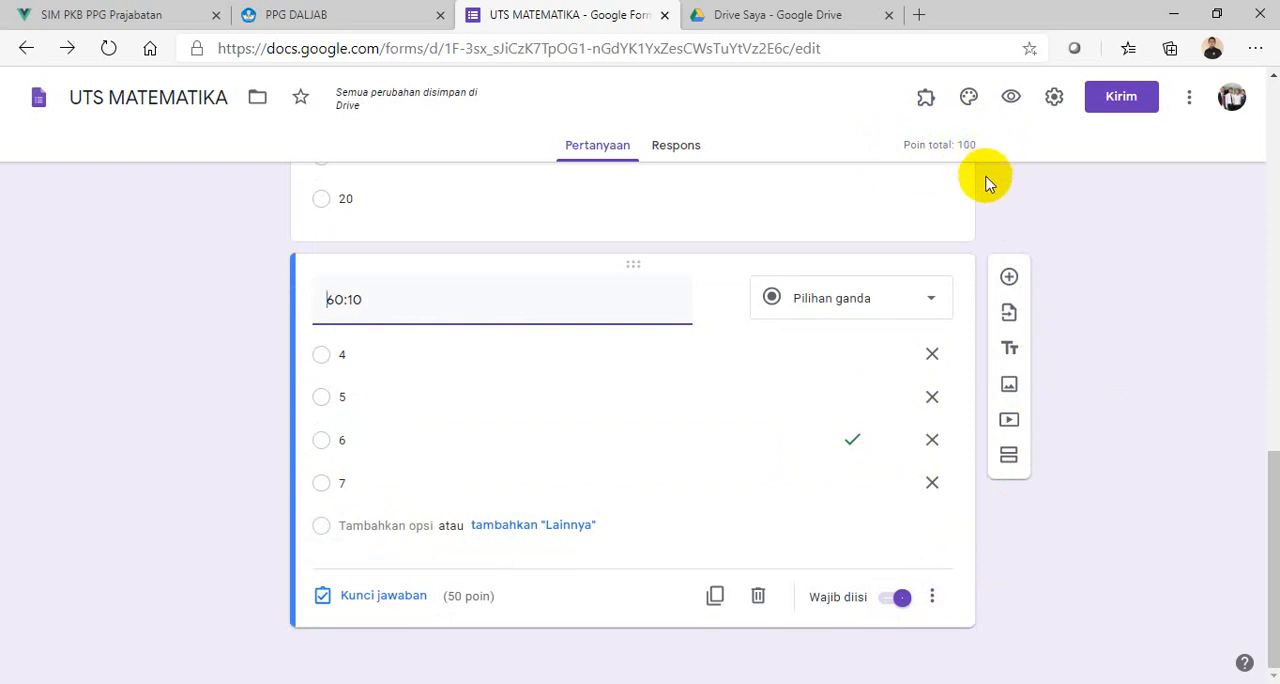
# - Review both sections of the form, checking the identity fields, the Password question and the multiple-choice questions
pyautogui.scroll(10, 986, 240)
pyautogui.scroll(4, 986, 240)
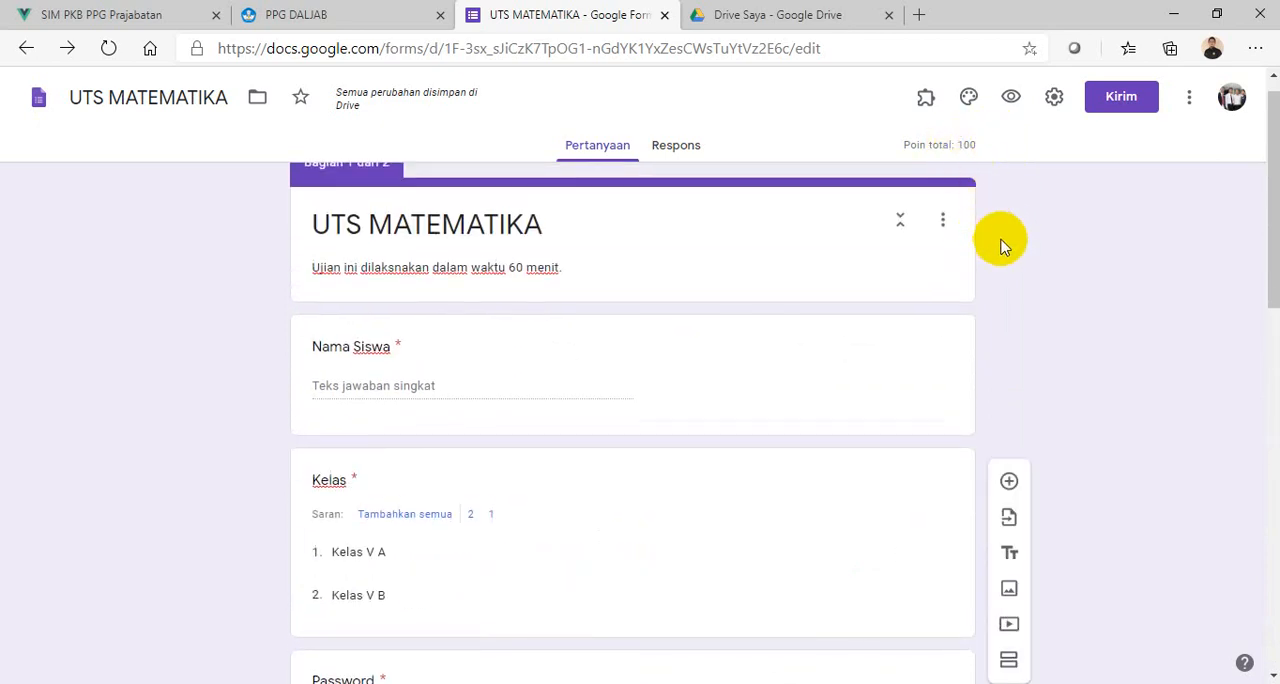
pyautogui.scroll(-12, 1000, 250)
pyautogui.scroll(7, 898, 385)
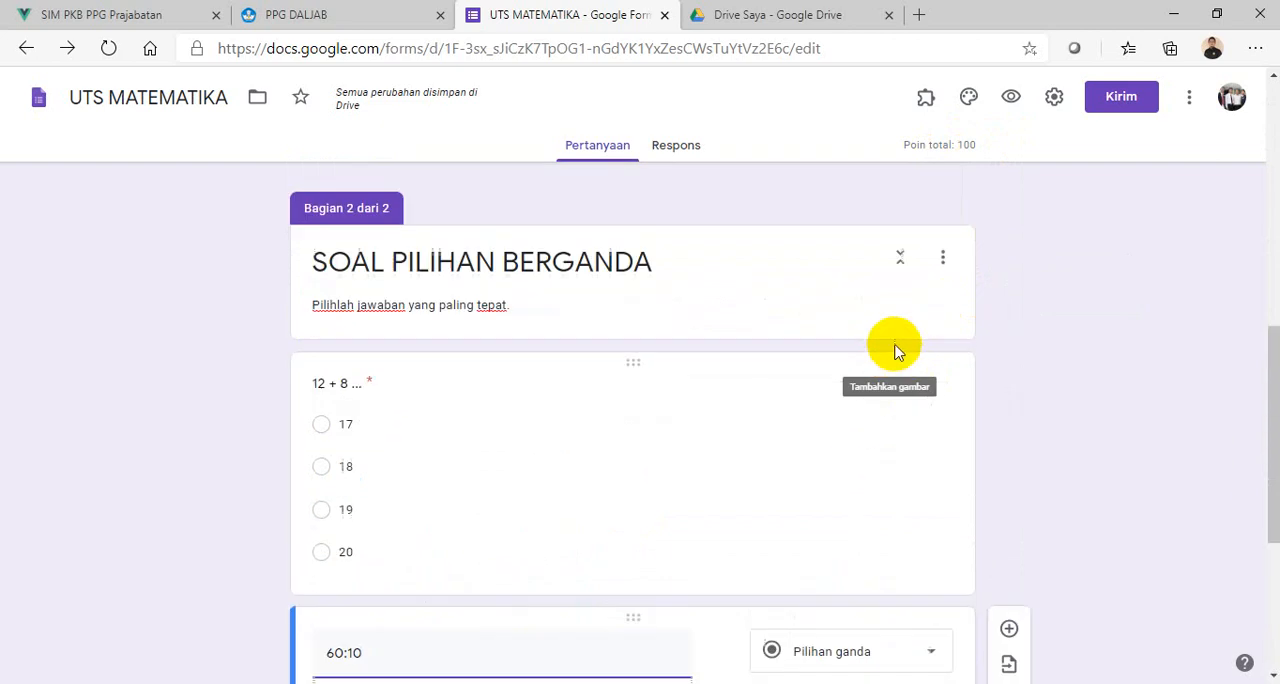
pyautogui.scroll(3, 909, 317)
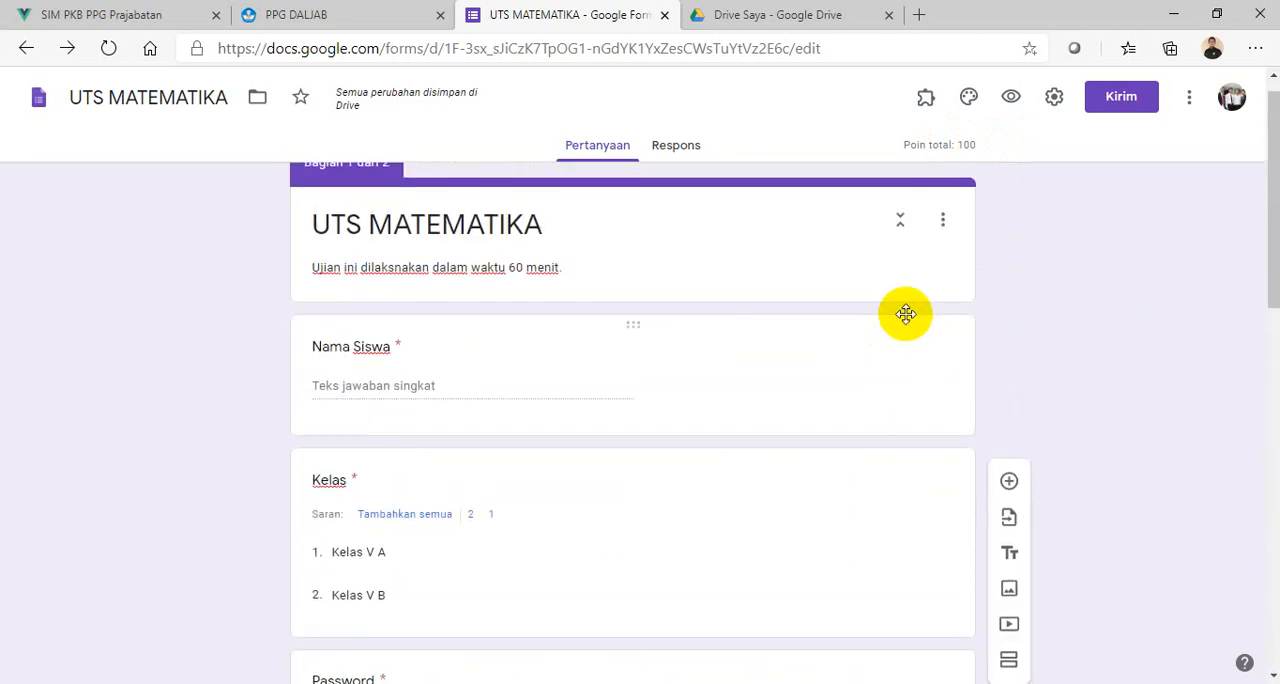
pyautogui.scroll(-4, 903, 325)
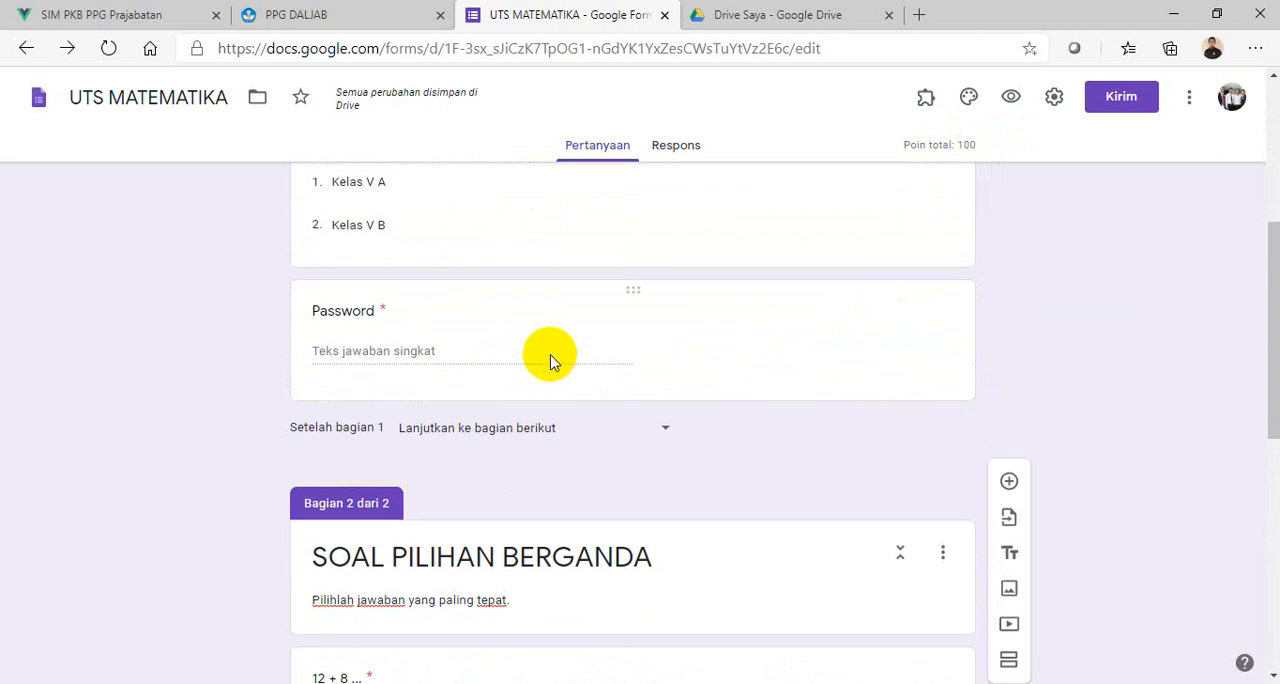
pyautogui.scroll(4, 755, 345)
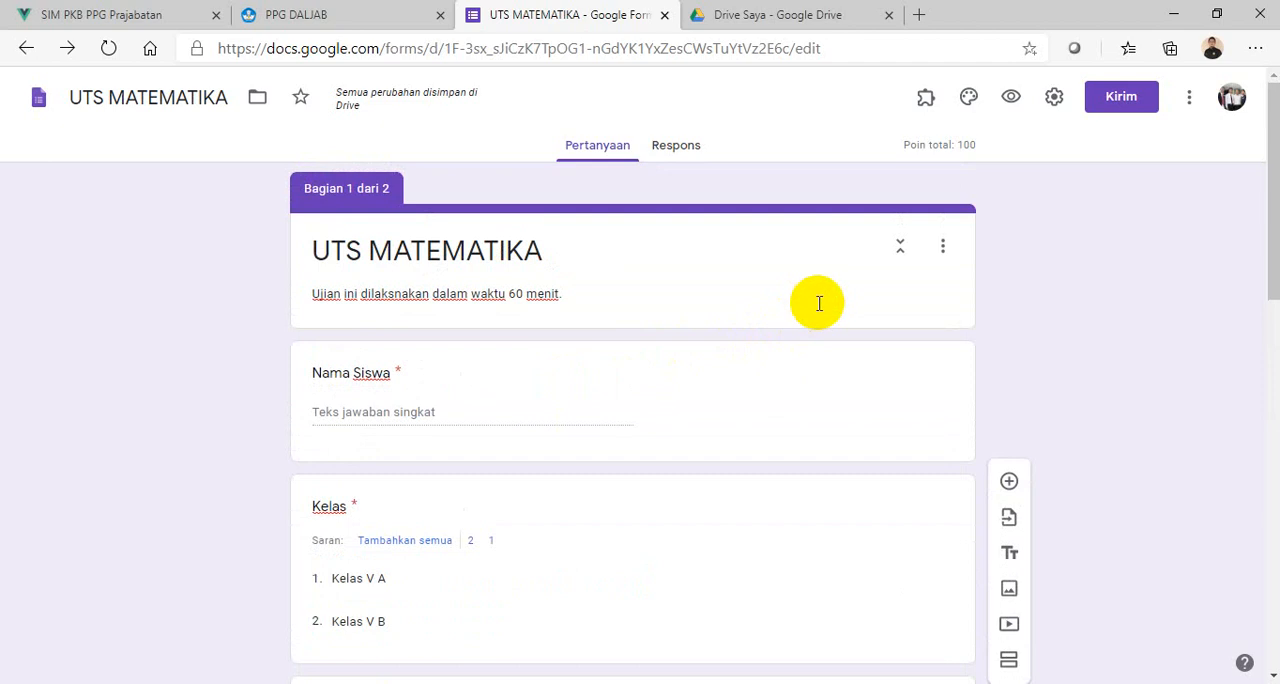
pyautogui.scroll(-6, 818, 303)
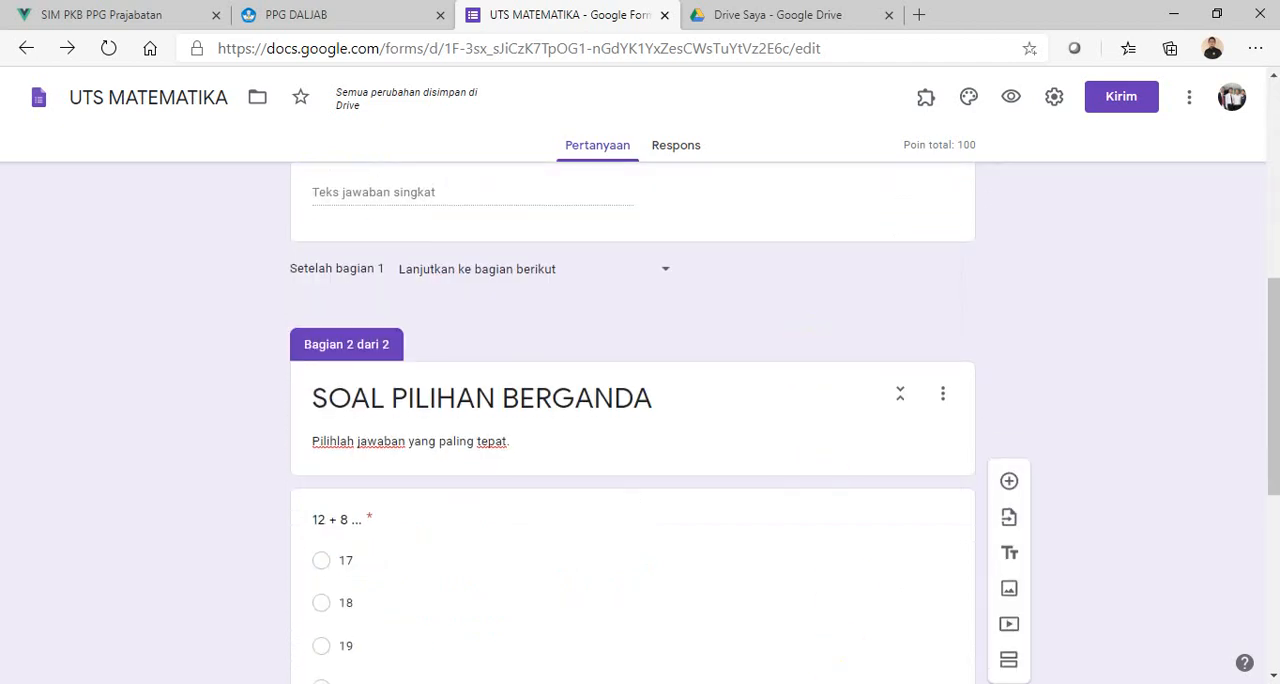
# - Open the PASSWORD GF workbook from the GF folder in File Explorer and return to the UTS MATEMATIKA form
pyautogui.hotkey('alt', 'Tab')
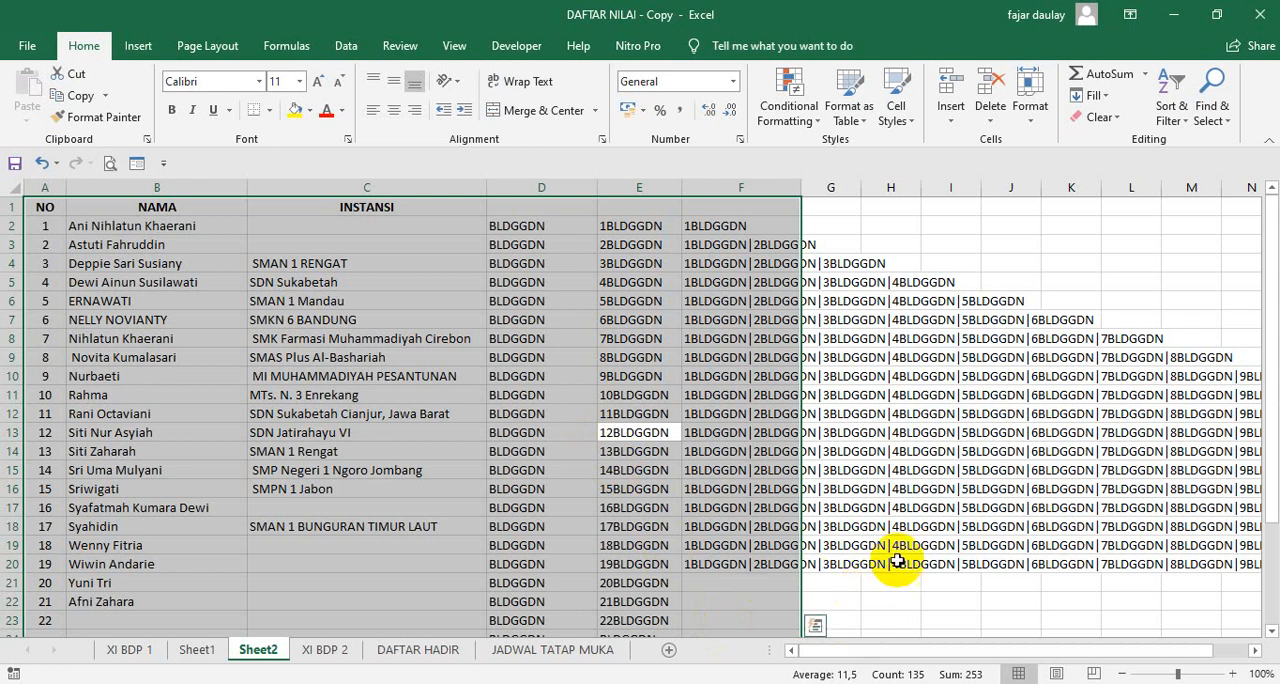
pyautogui.click(945, 545)
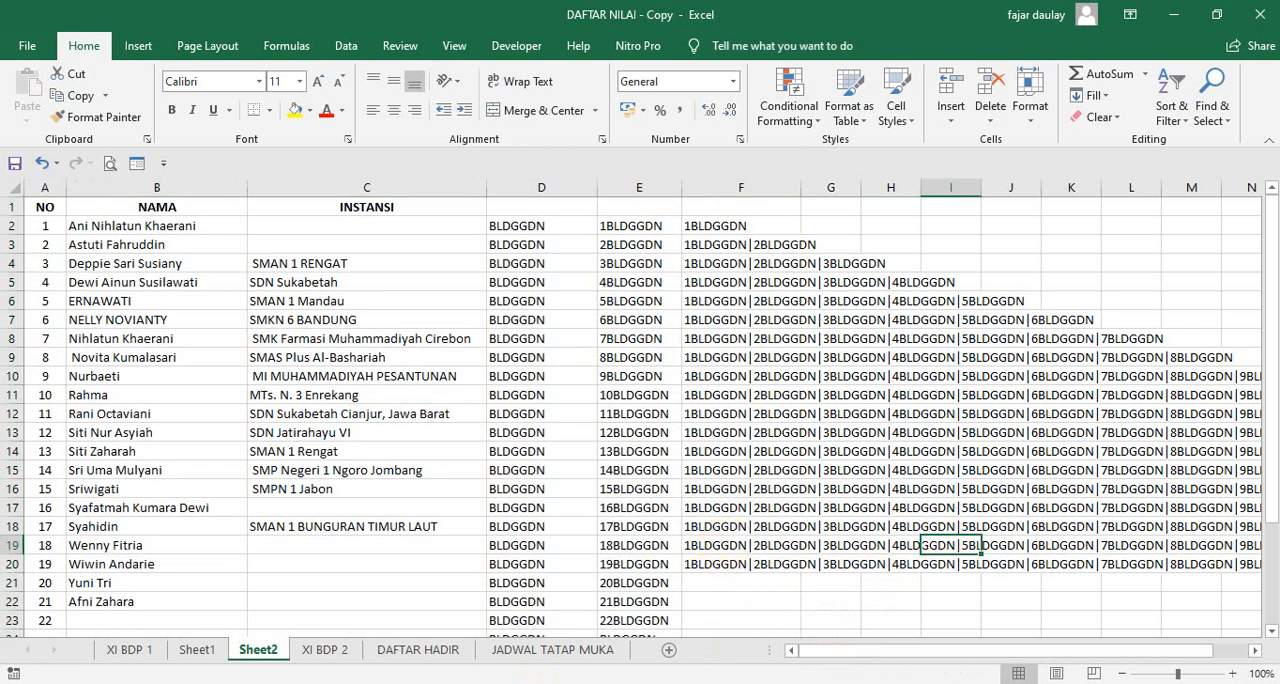
pyautogui.hotkey('alt', 'Tab')
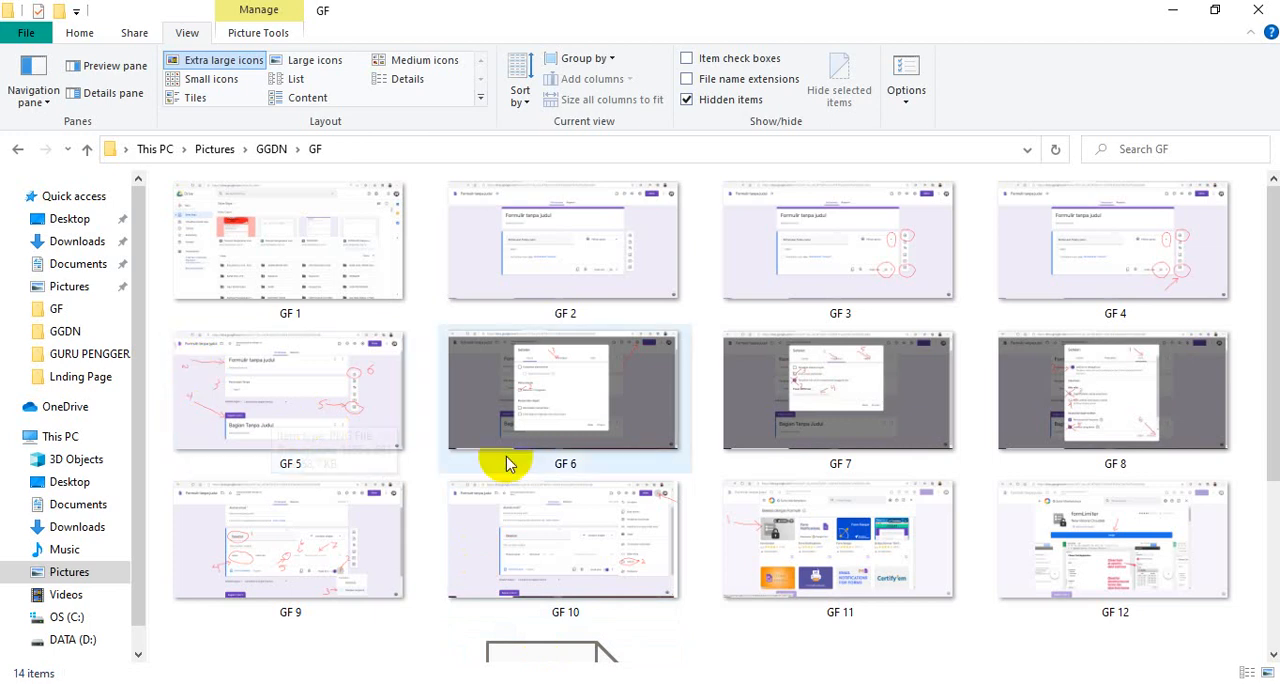
pyautogui.scroll(-2, 506, 464)
pyautogui.click(552, 502)
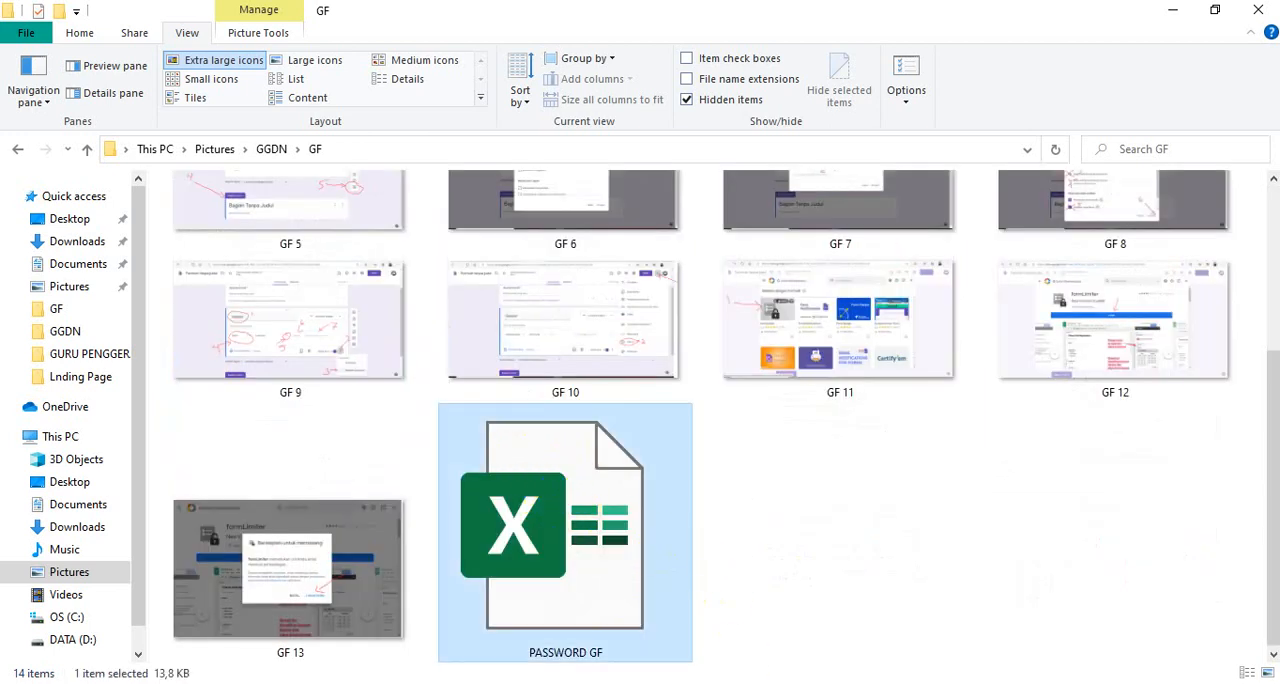
pyautogui.moveTo(759, 683)
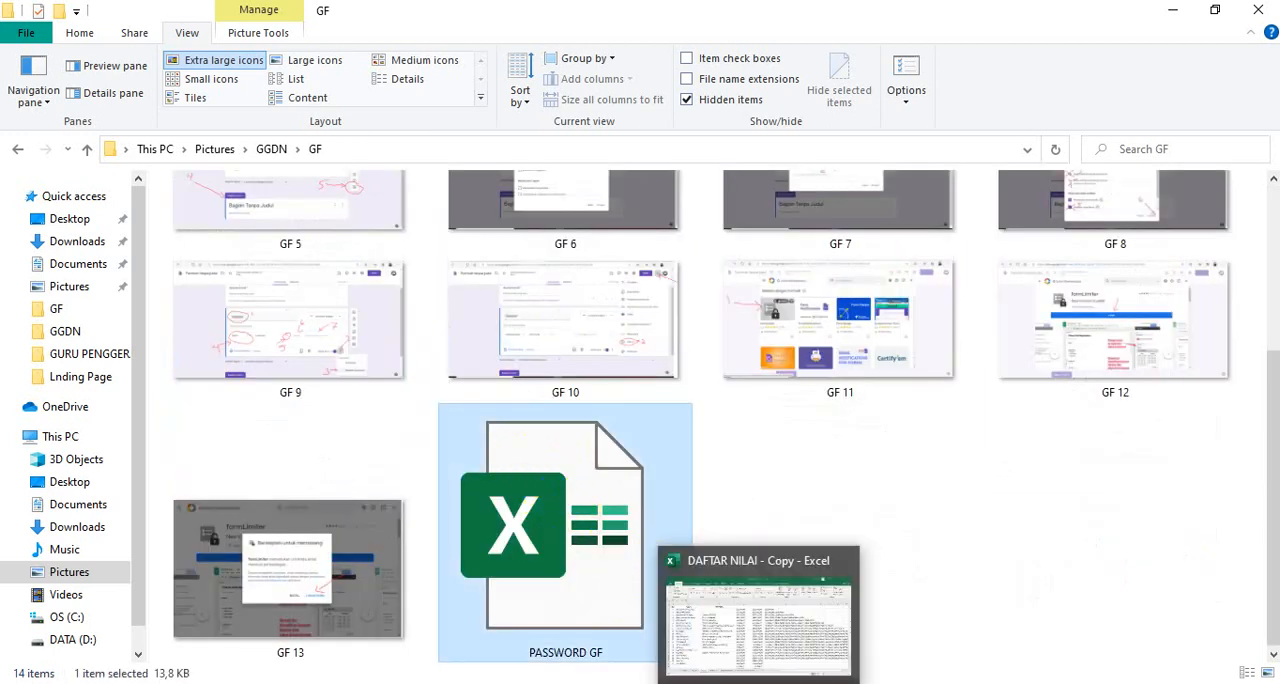
pyautogui.moveTo(666, 683)
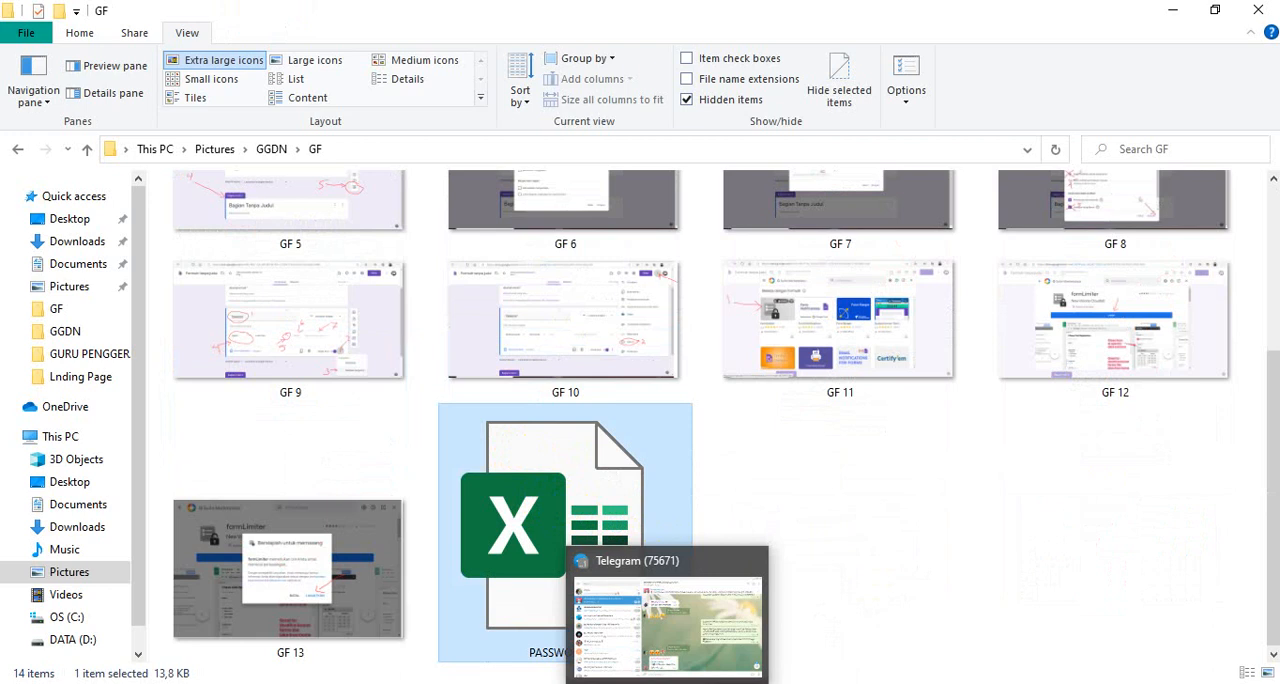
pyautogui.moveTo(620, 683)
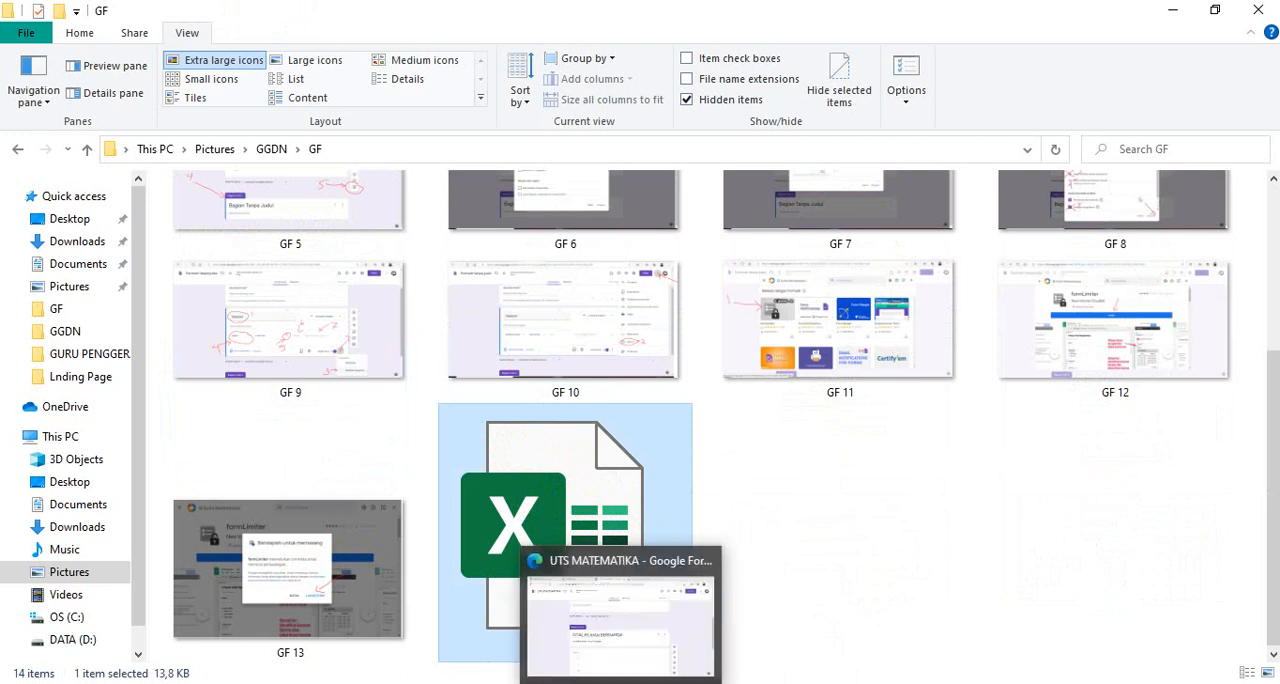
pyautogui.click(655, 640)
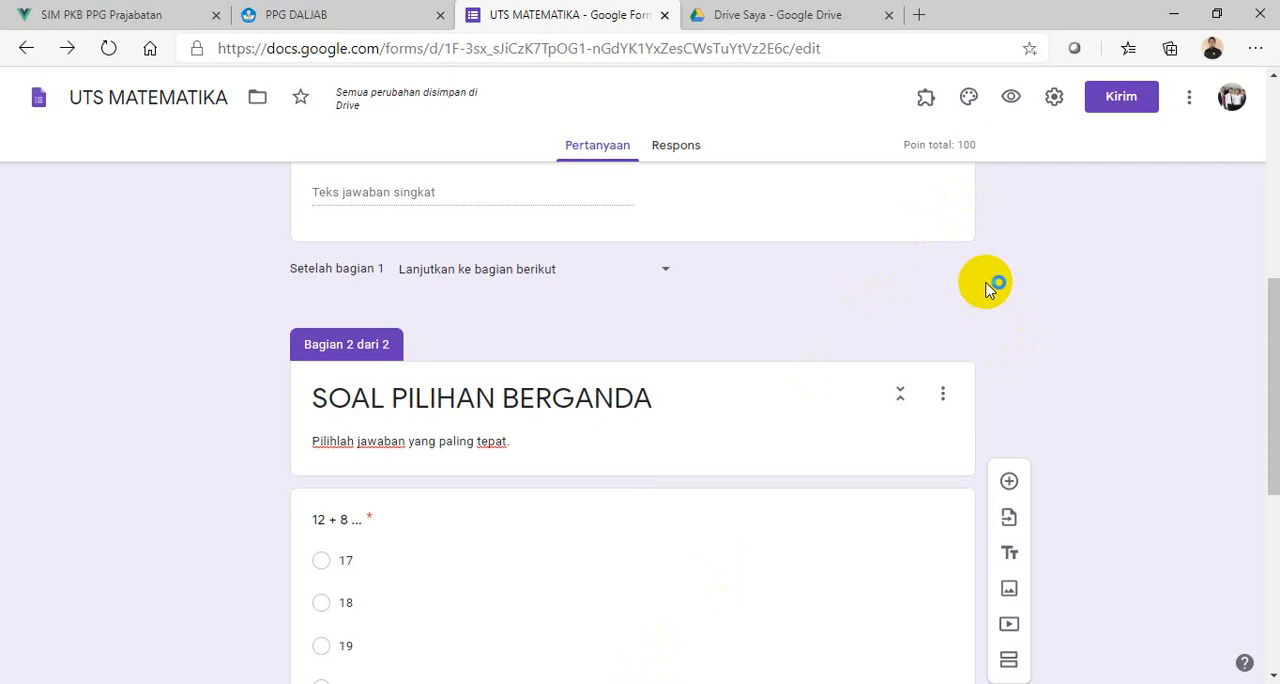
# - Open the Password question's regular-expression validation pattern for editing
pyautogui.scroll(4, 623, 450)
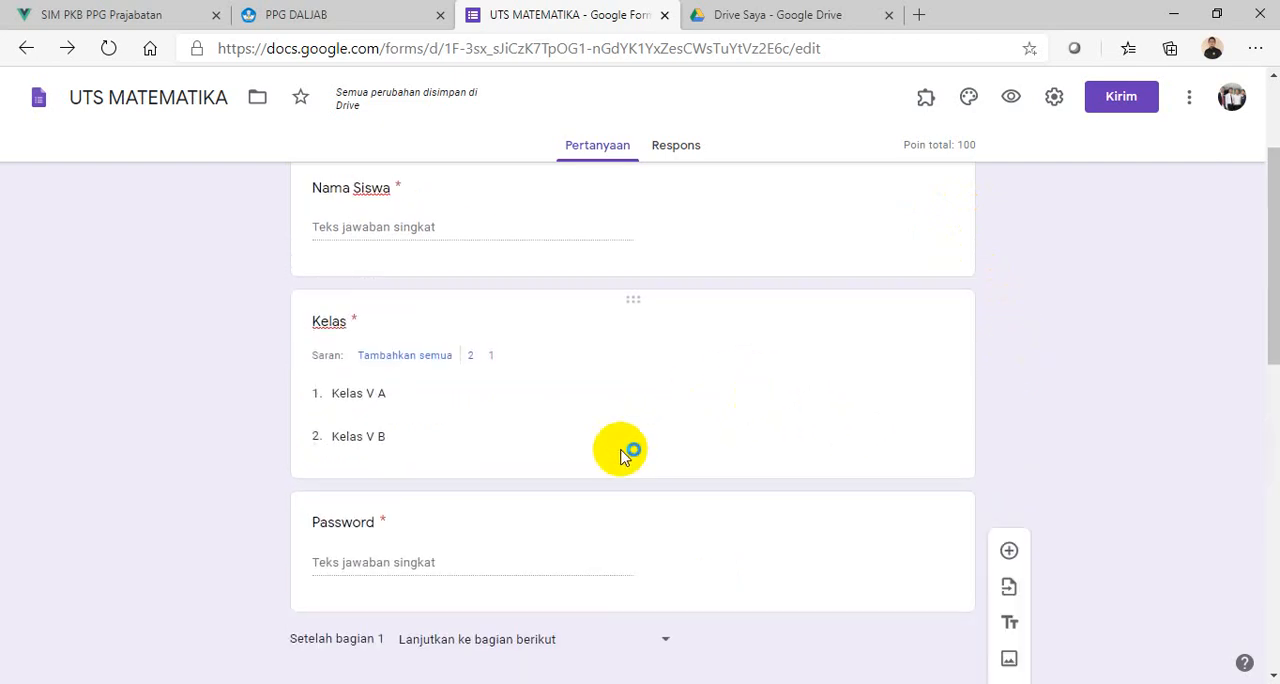
pyautogui.scroll(-1, 623, 530)
pyautogui.click(623, 460)
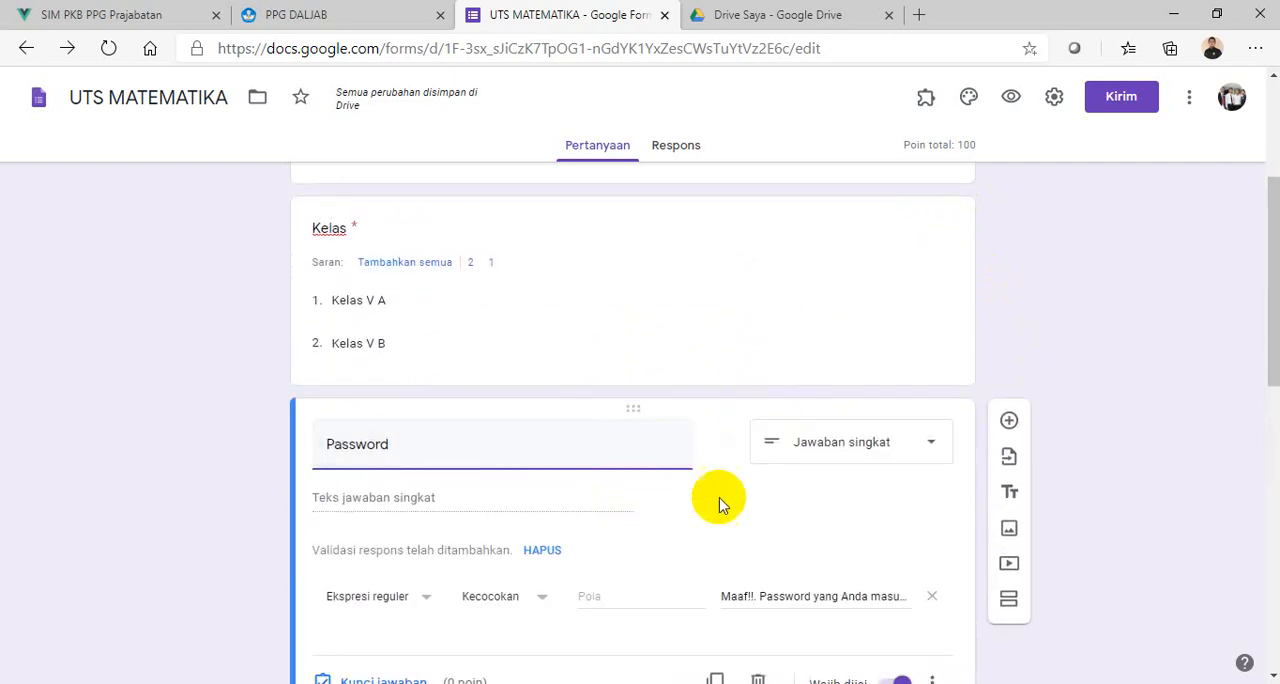
pyautogui.scroll(-2, 740, 500)
pyautogui.click(600, 411)
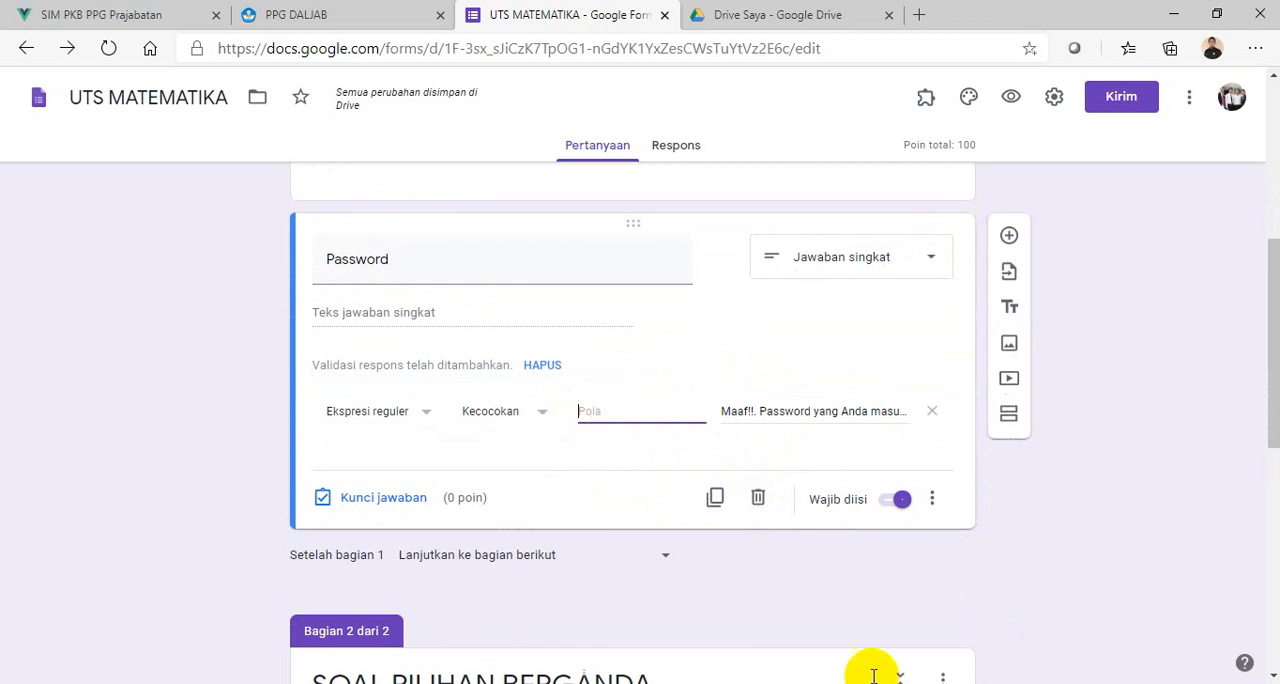
# - Switch to the PASSWORD GF workbook in Excel and fill NAMA SISWA for students 1 to 6 with A, B, C, D, E and F
pyautogui.hotkey('alt', 'Tab')
pyautogui.hotkey('alt', 'Tab')
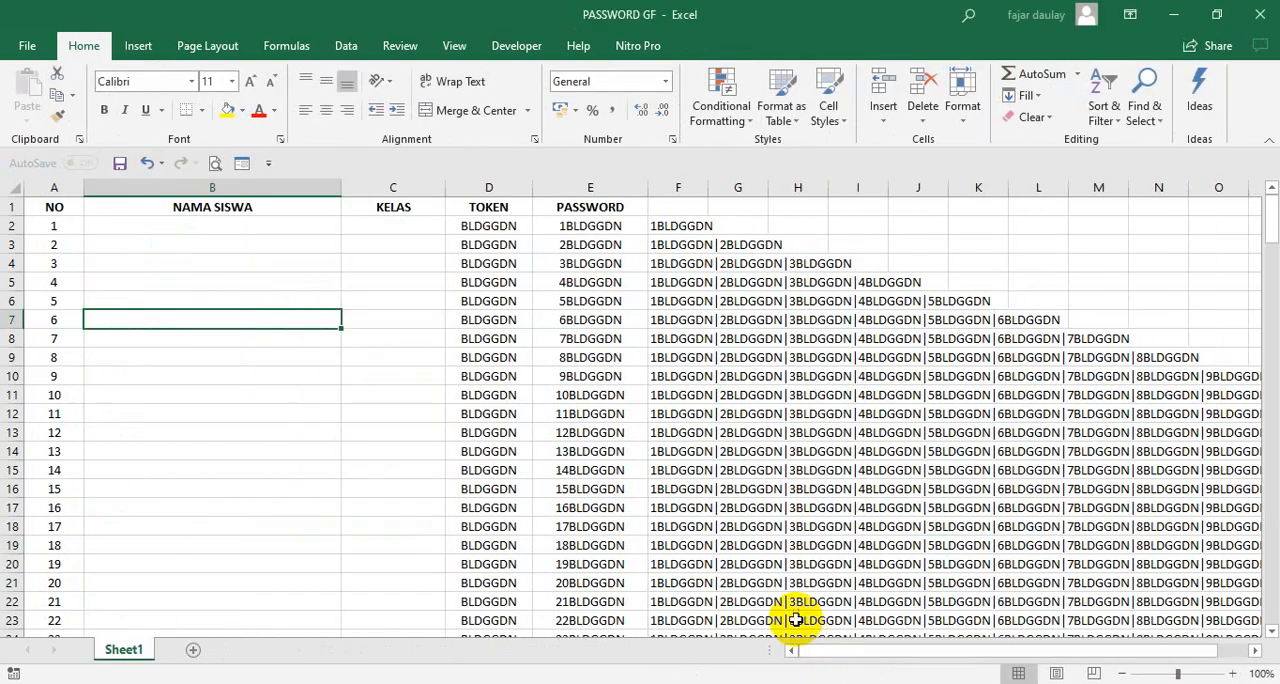
pyautogui.click(210, 226)
pyautogui.write('a')
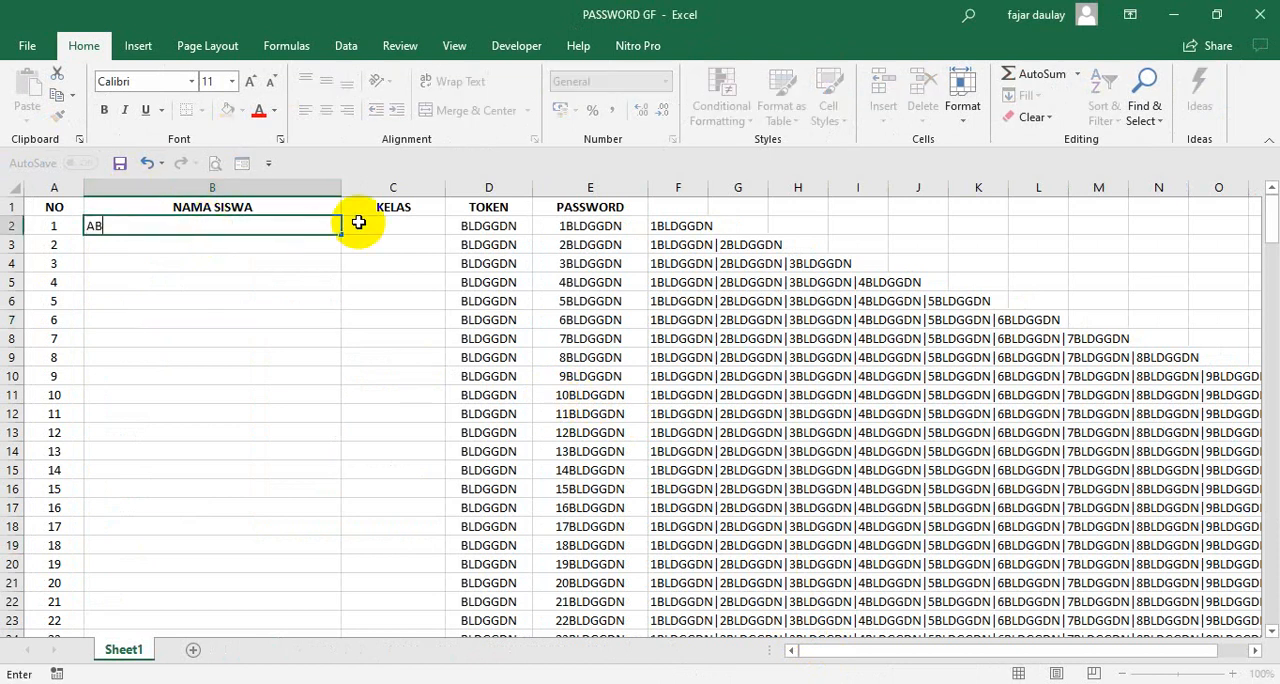
pyautogui.press('Return')
pyautogui.write('B')
pyautogui.press('Return')
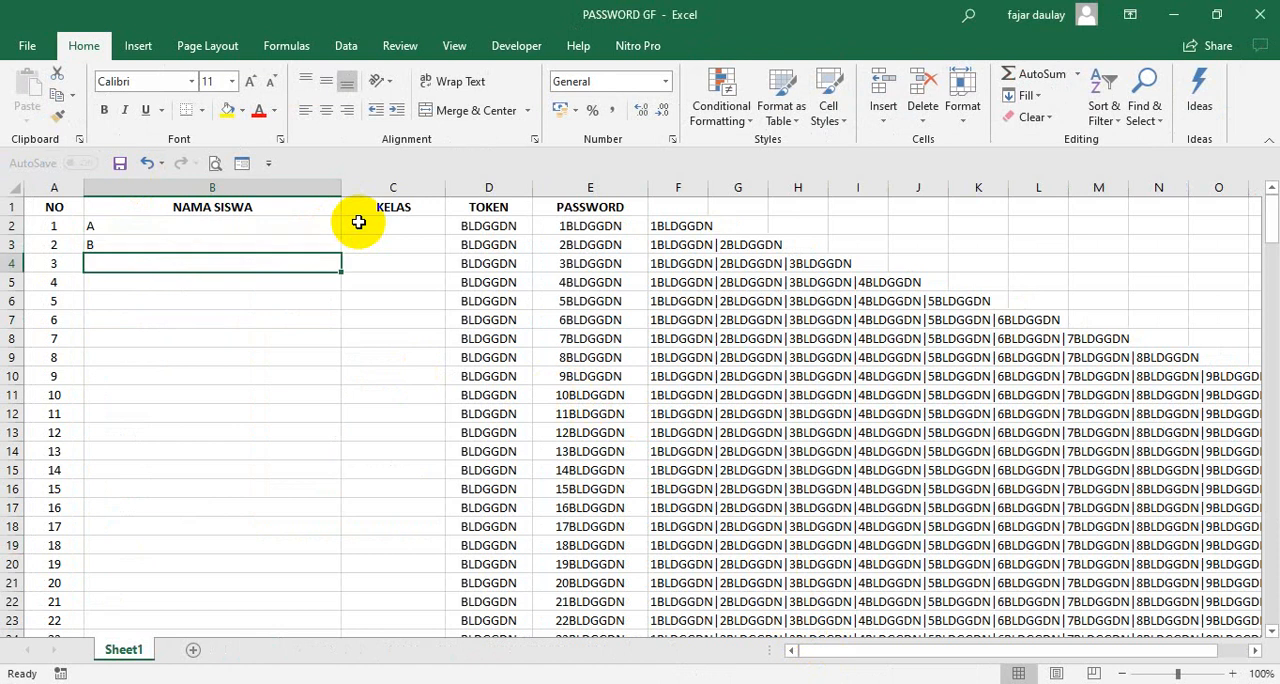
pyautogui.write('C')
pyautogui.press('Return')
pyautogui.write('D')
pyautogui.press('Return')
pyautogui.write('E')
pyautogui.press('Return')
pyautogui.write('F')
pyautogui.press('Return')
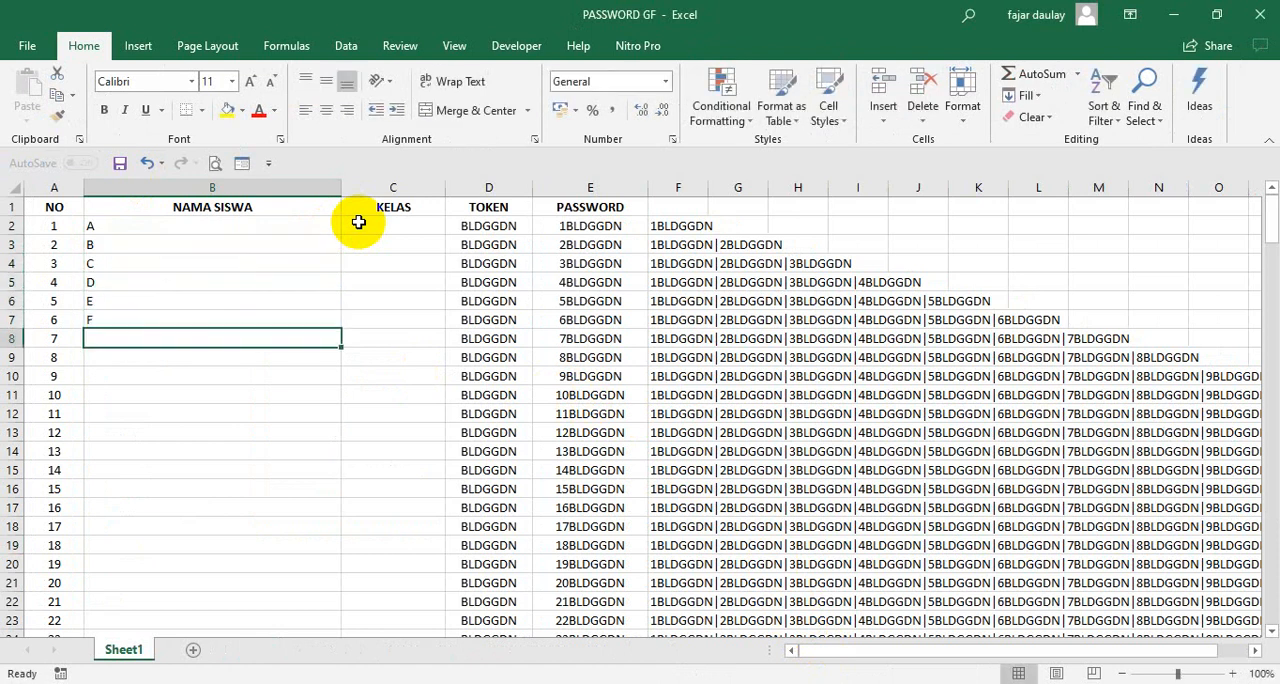
# - Fill NAMA SISWA for students 7 to 12 with G, H, I, J, K and L
pyautogui.write('G')
pyautogui.press('Return')
pyautogui.write('H')
pyautogui.press('Return')
pyautogui.write('I')
pyautogui.press('Return')
pyautogui.write('J')
pyautogui.press('Return')
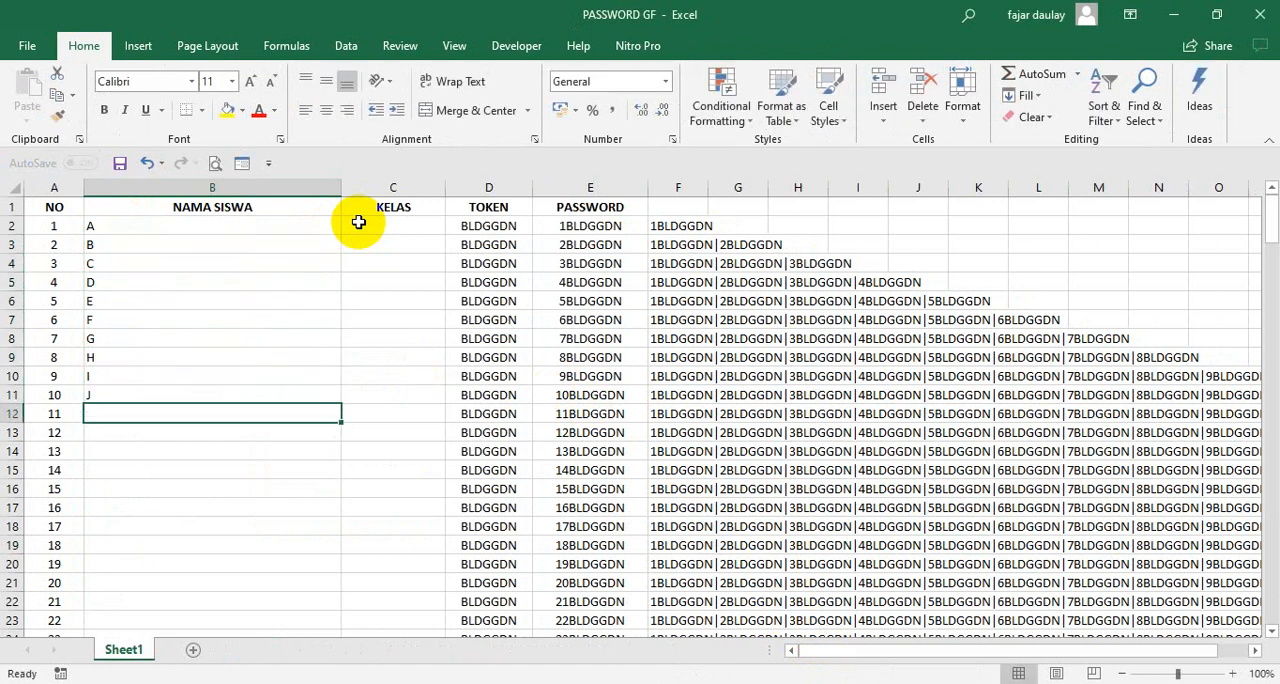
pyautogui.write('K')
pyautogui.press('Return')
pyautogui.write('L')
pyautogui.press('Return')
pyautogui.click(324, 341)
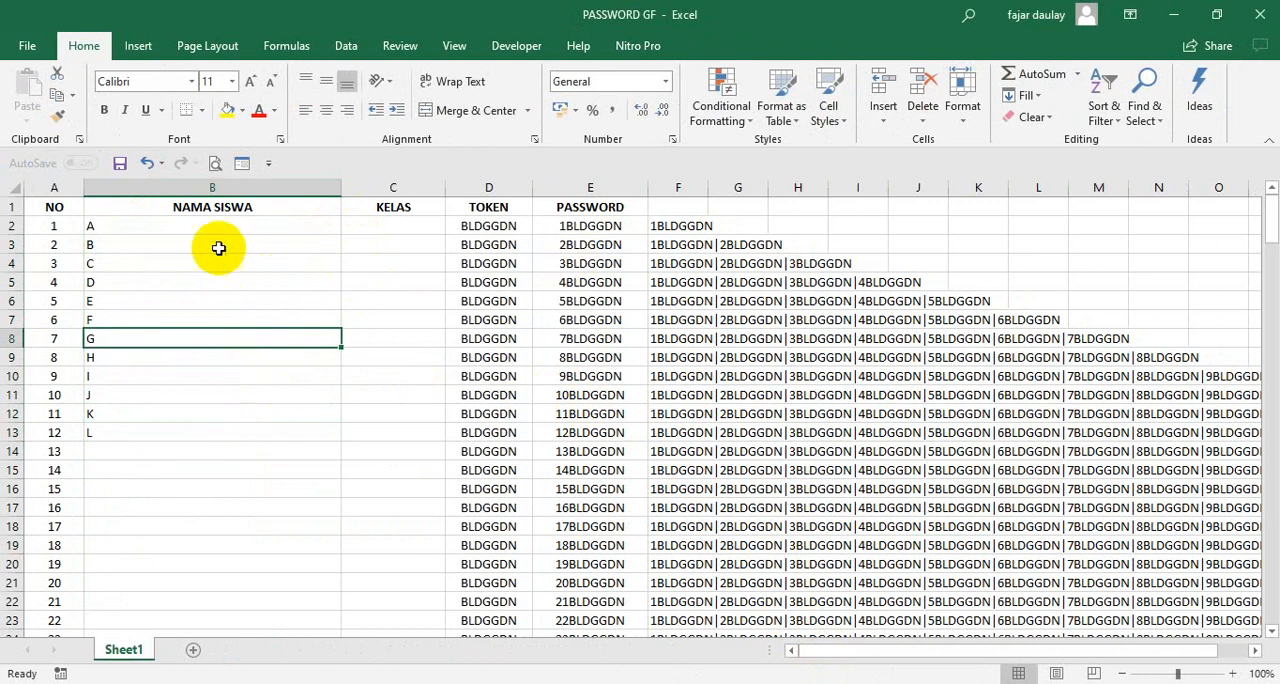
# - Fill KELAS with V A for students 1 to 12 and centre the entries
pyautogui.click(412, 228)
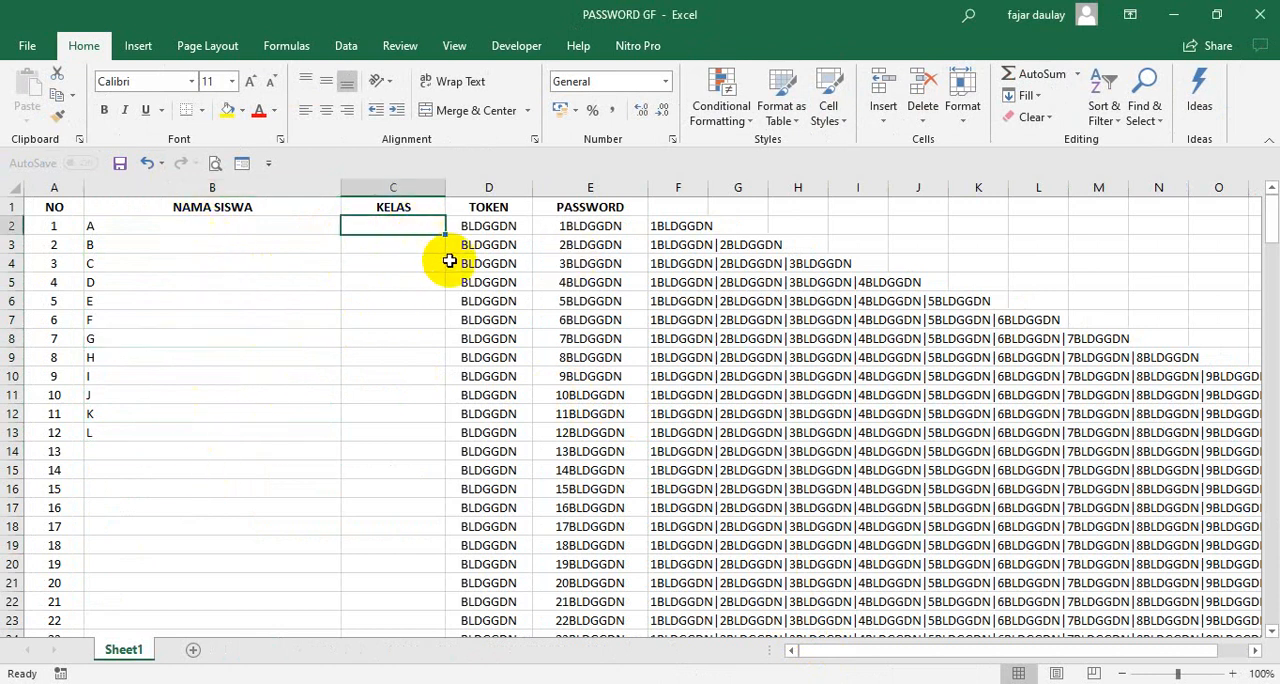
pyautogui.write('V A')
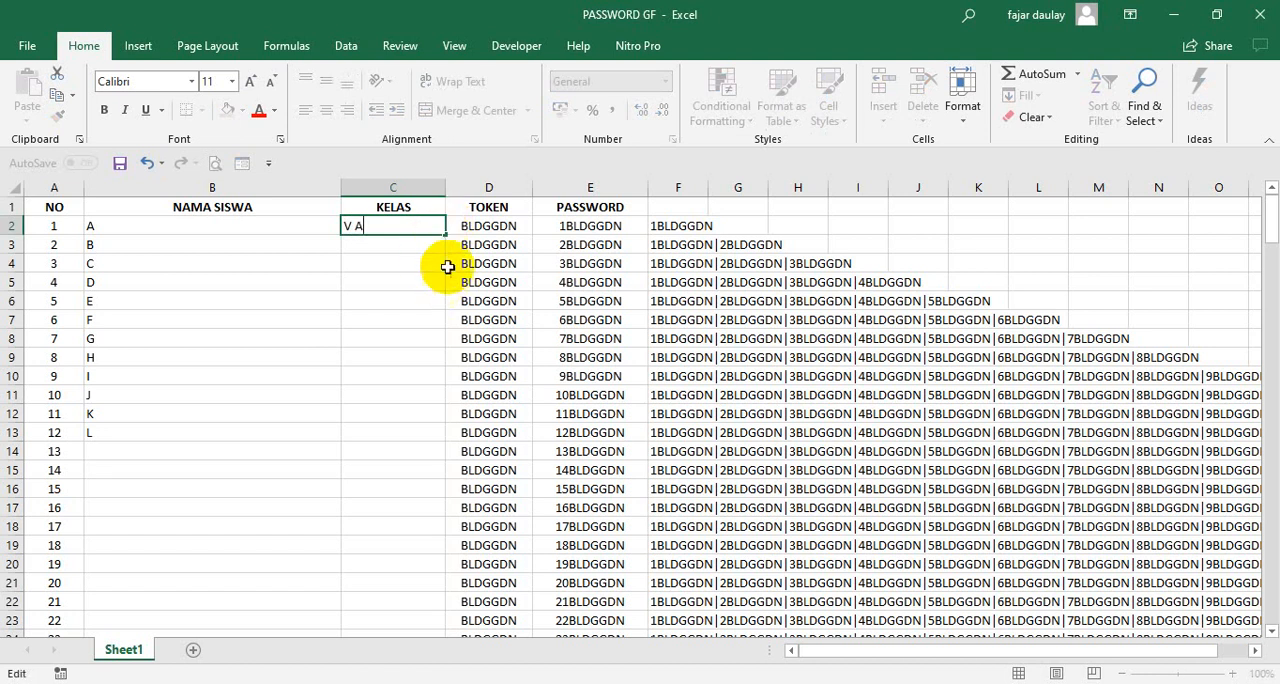
pyautogui.click(443, 235)
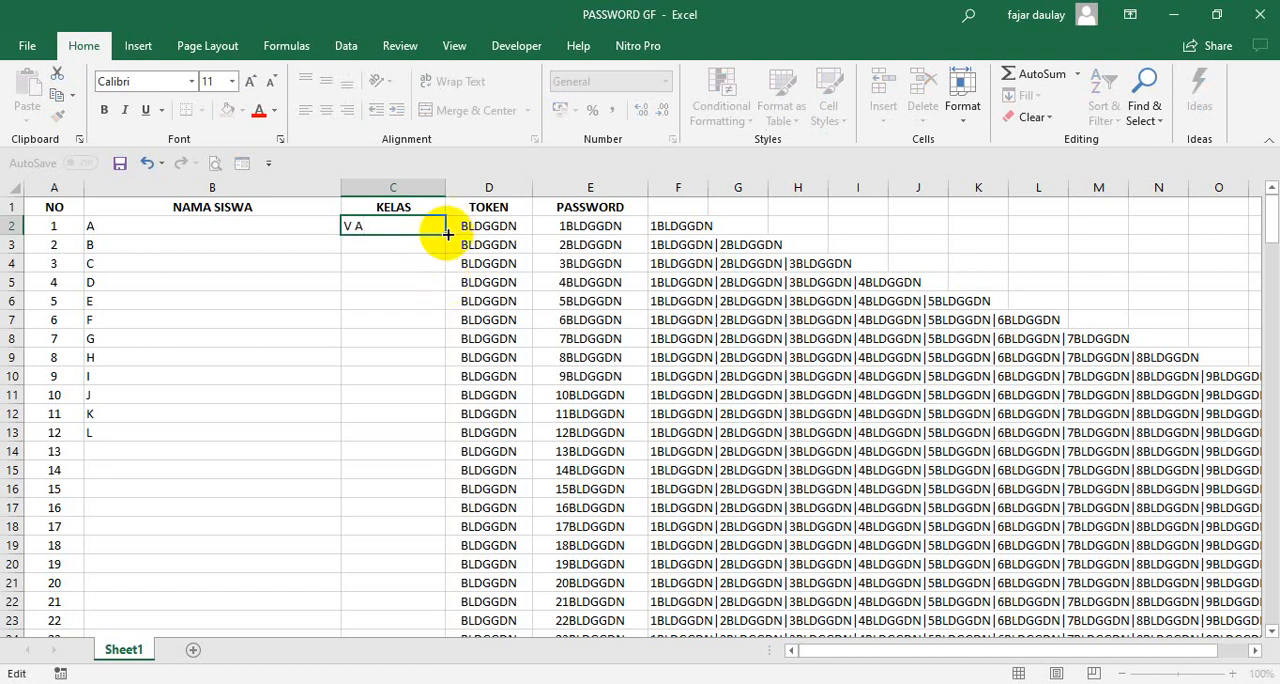
pyautogui.moveTo(445, 234); pyautogui.dragTo(423, 444)
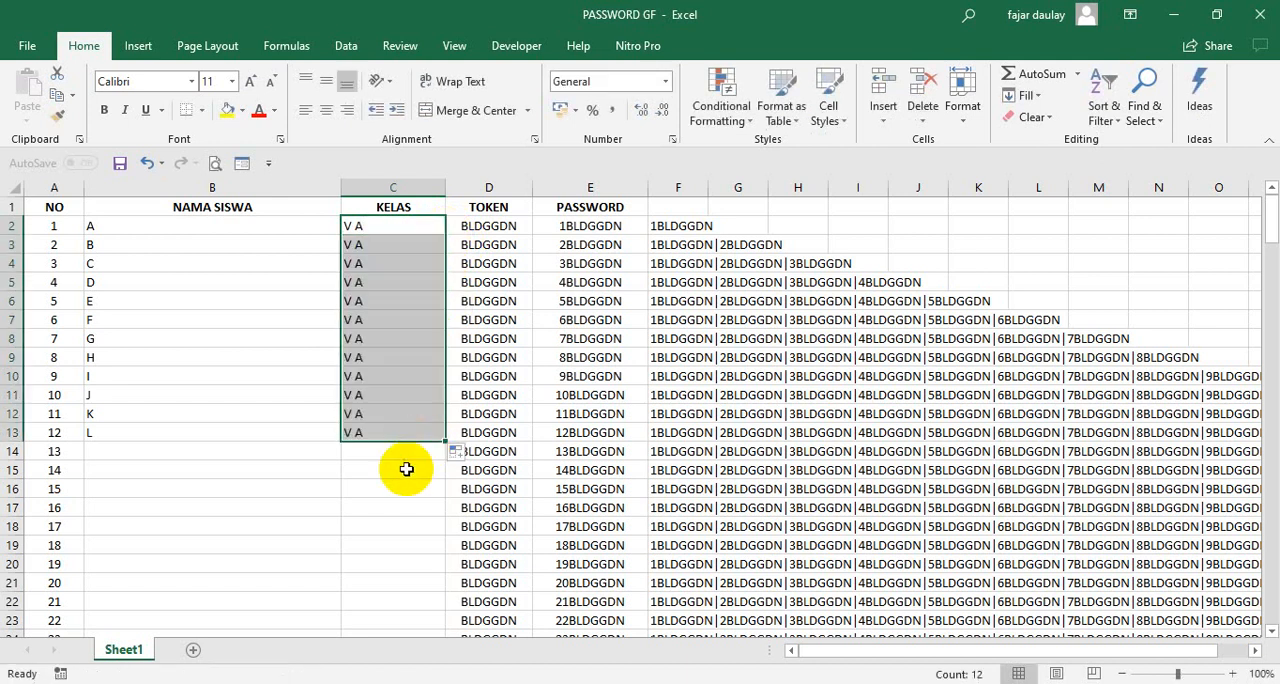
pyautogui.click(323, 110)
pyautogui.click(340, 470)
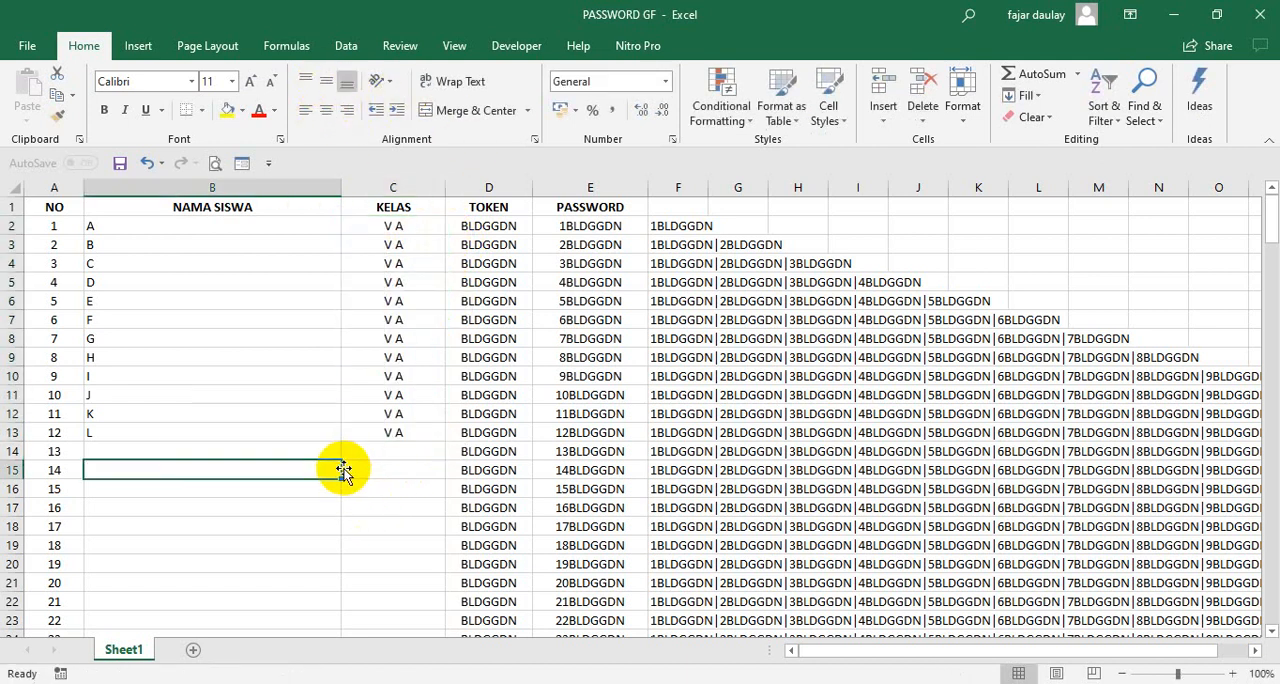
# - Try joining the TOKEN value with itself in the PASSWORD formula, fill it down to student 22, and undo these changes
pyautogui.doubleClick(594, 226)
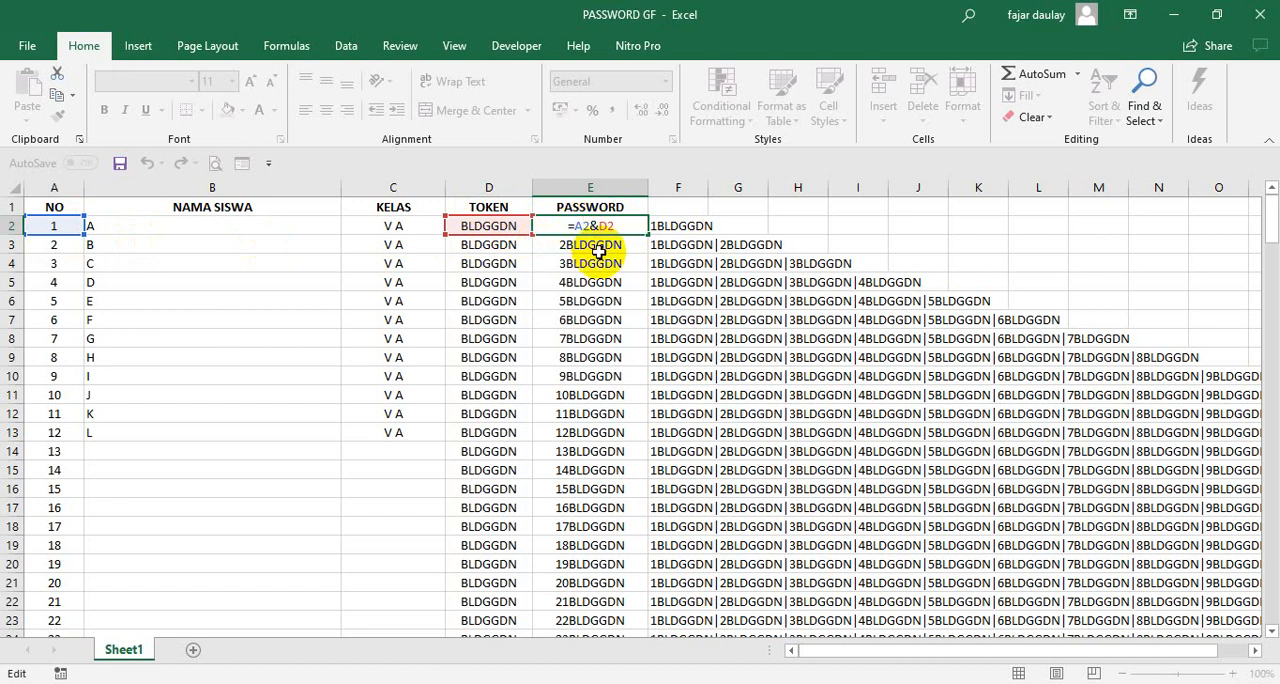
pyautogui.write('D')
pyautogui.press('Return')
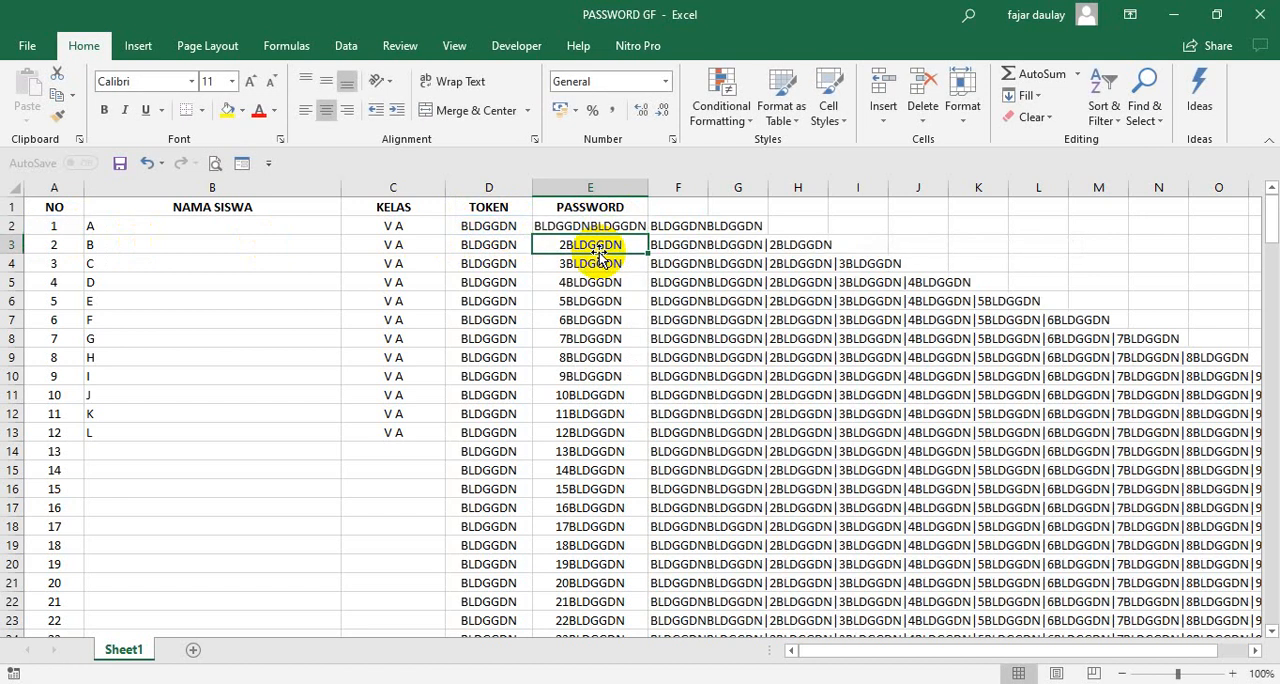
pyautogui.click(592, 230)
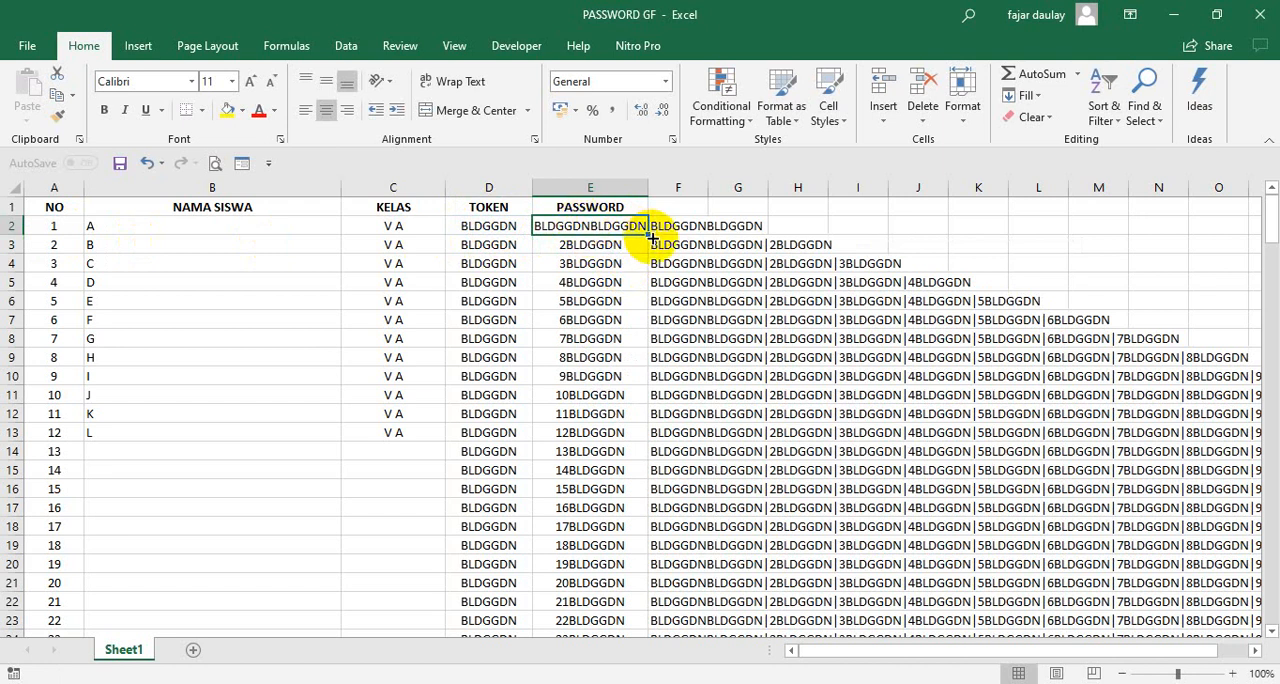
pyautogui.moveTo(648, 232); pyautogui.dragTo(647, 618)
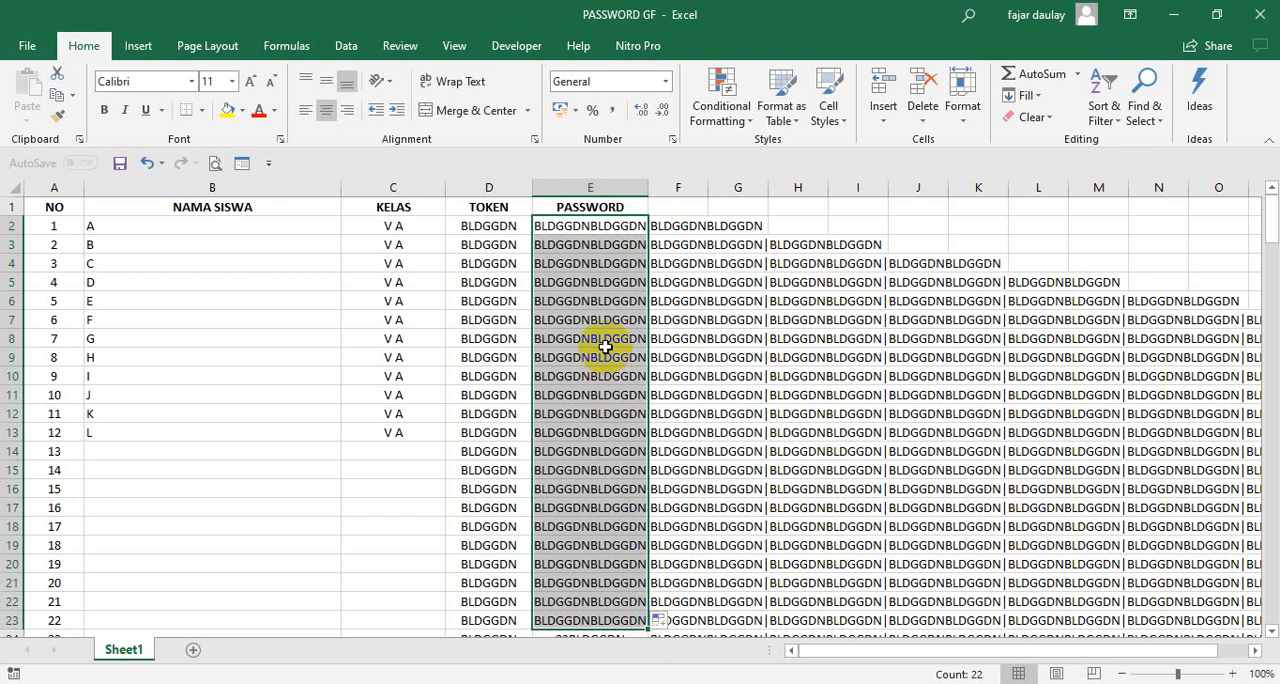
pyautogui.hotkey('ctrl', 'z')
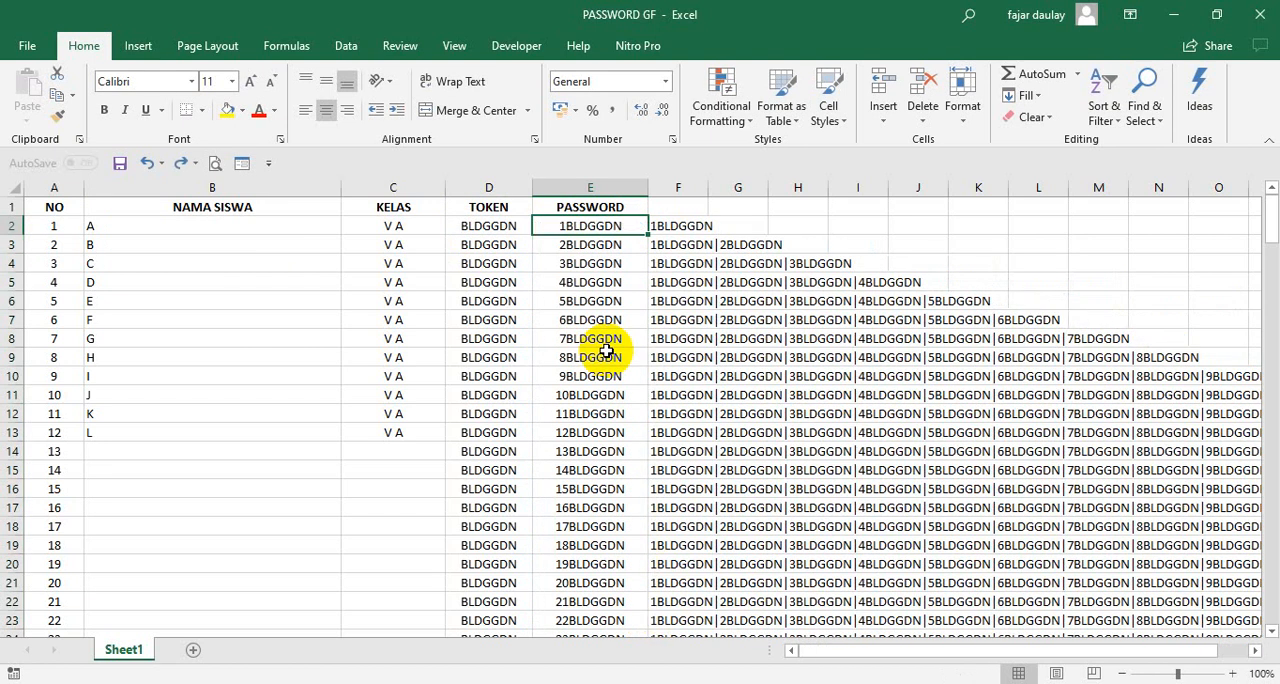
# - Examine the PASSWORD formula in E2 and the formulas in F2 and F3 that chain the passwords with a | separator
pyautogui.click(612, 264)
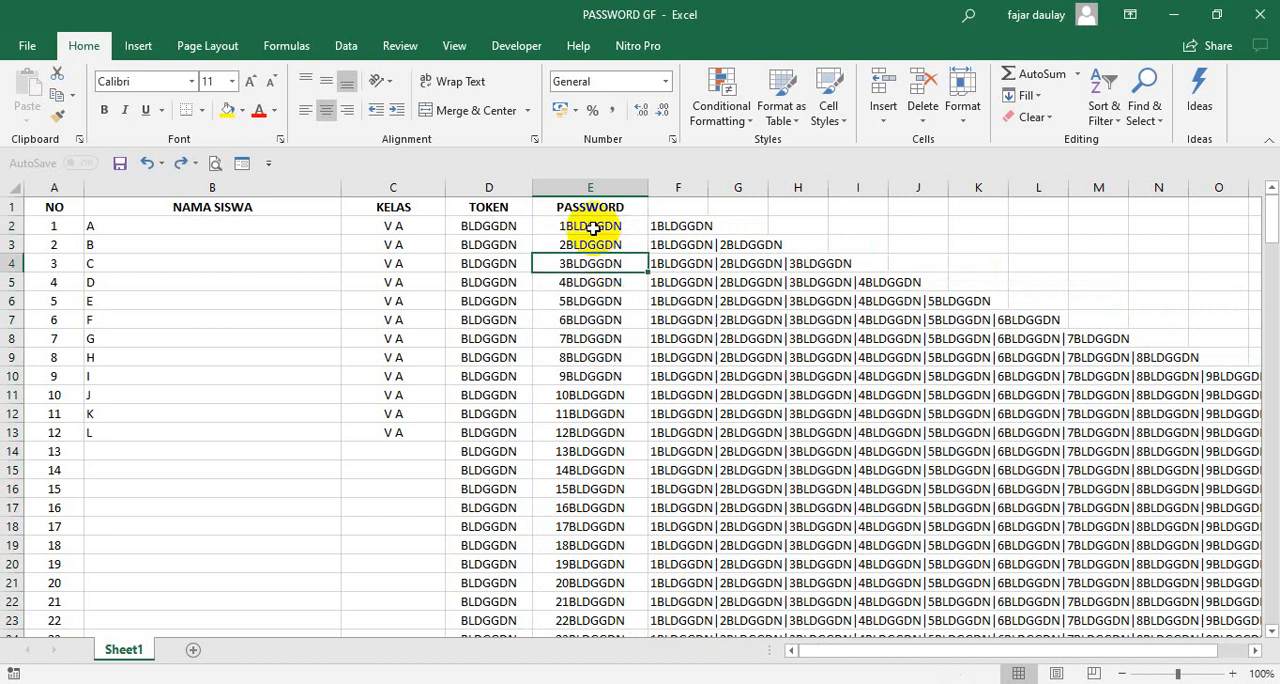
pyautogui.click(593, 229)
pyautogui.doubleClick(593, 229)
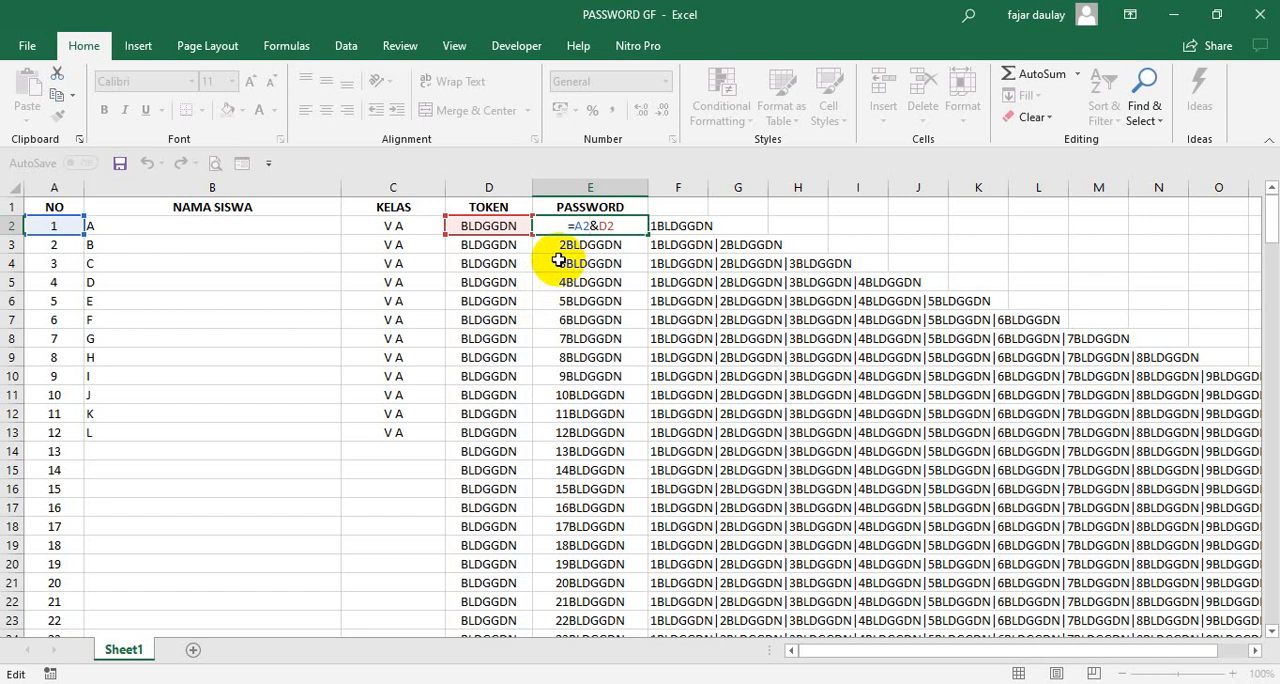
pyautogui.press('Return')
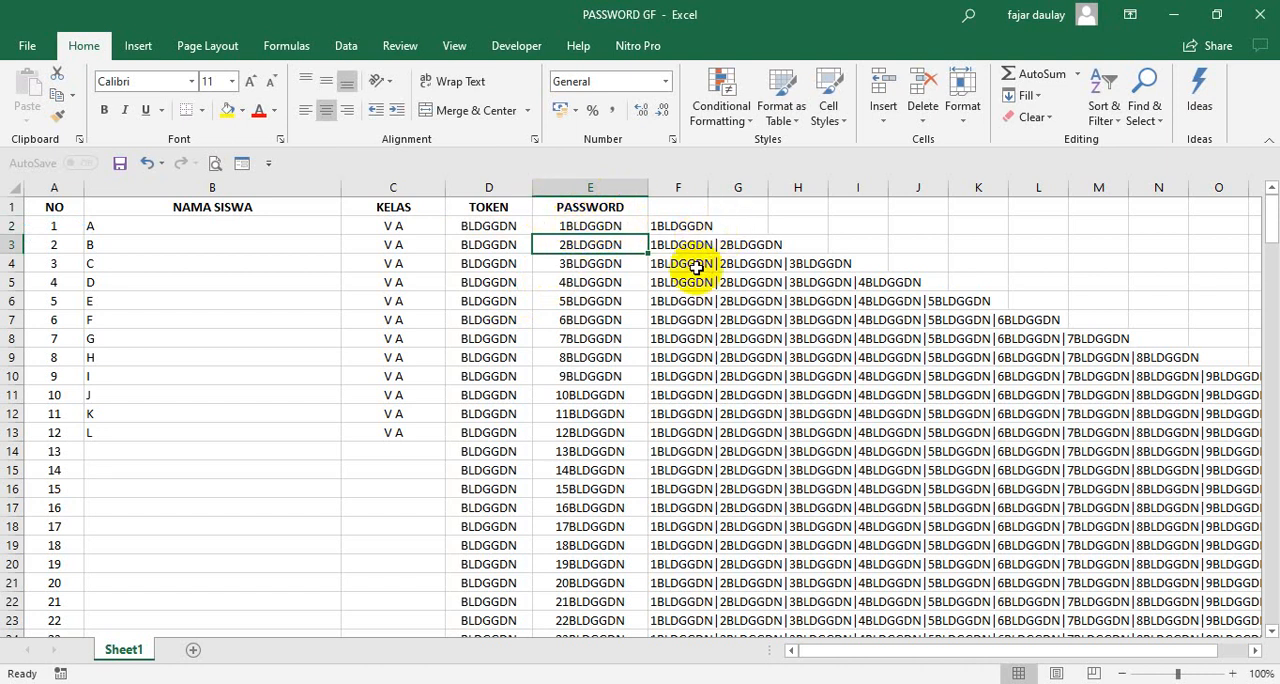
pyautogui.click(686, 228)
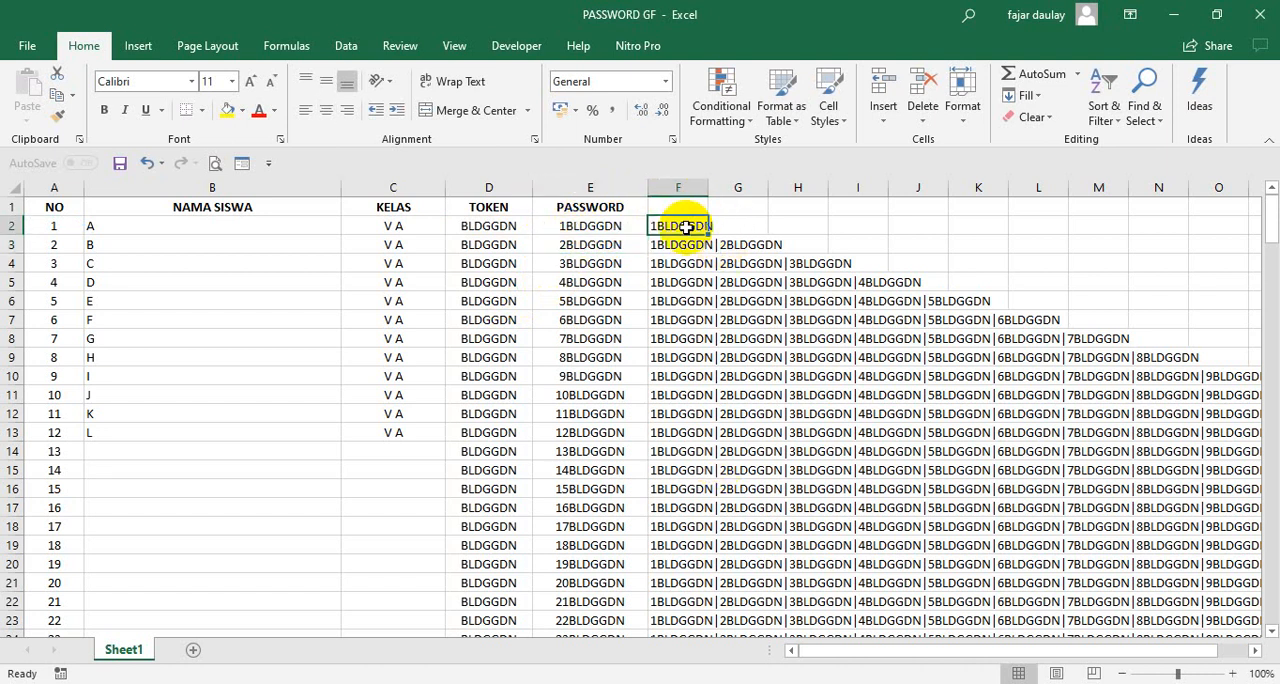
pyautogui.doubleClick(688, 228)
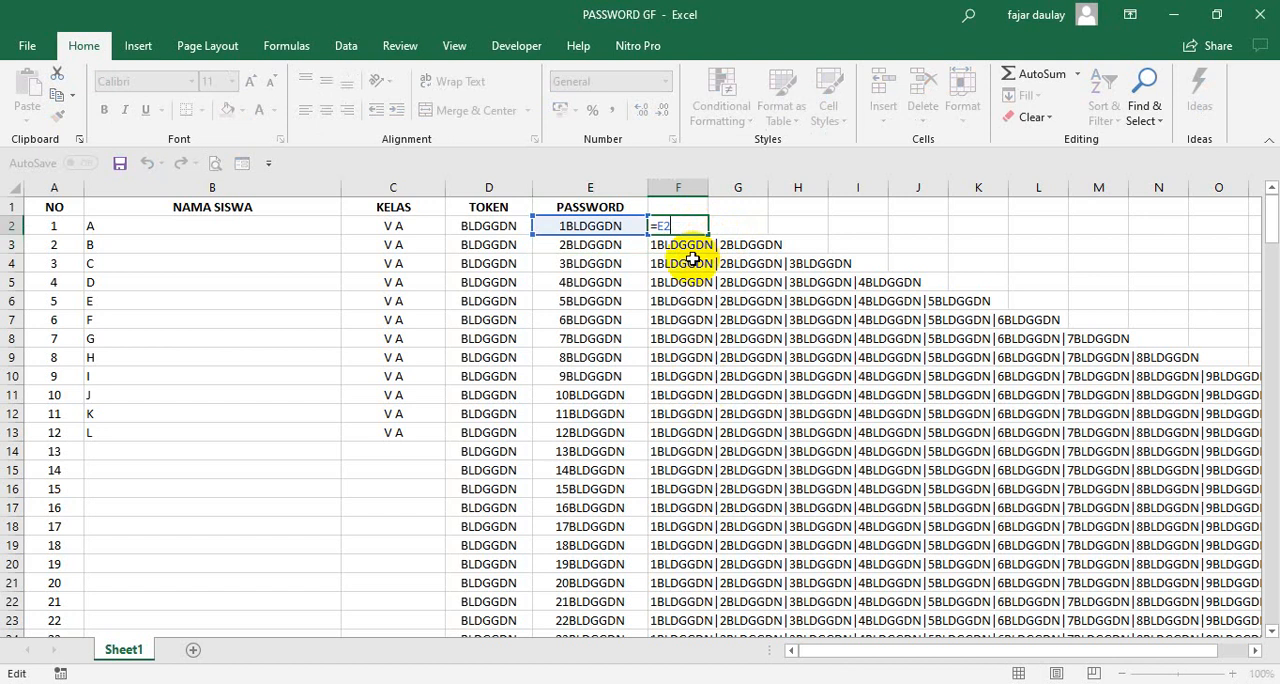
pyautogui.click(686, 249)
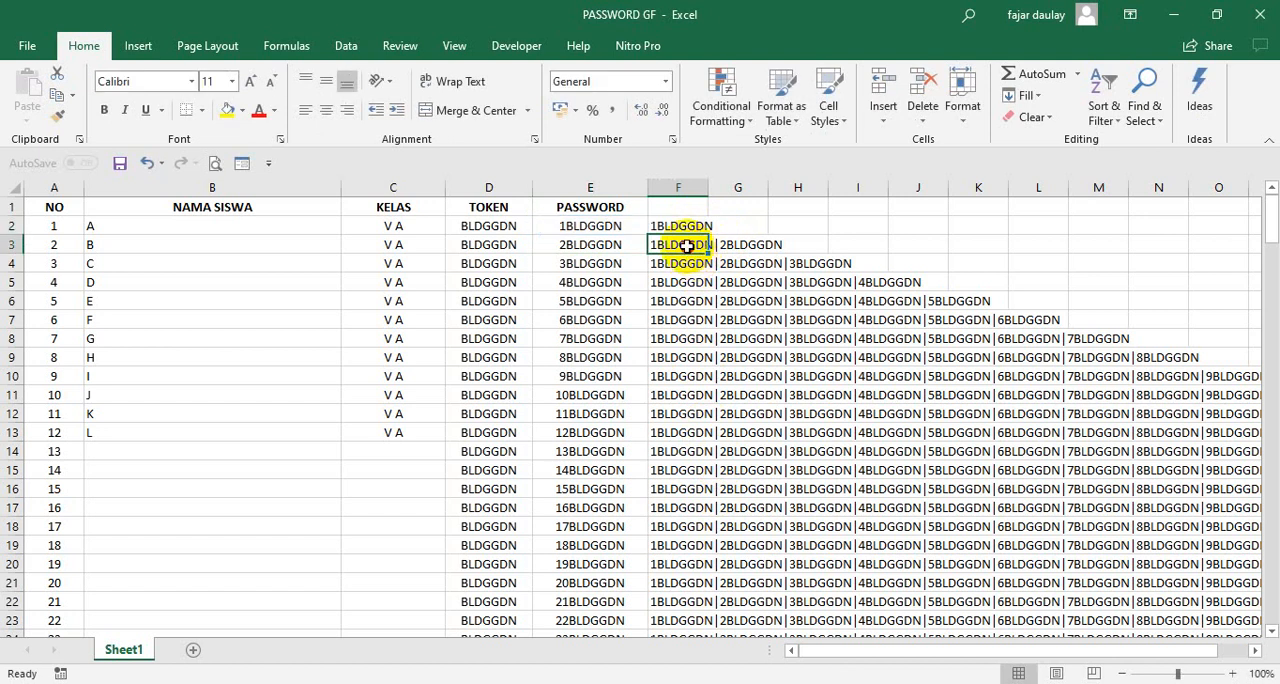
pyautogui.doubleClick(686, 247)
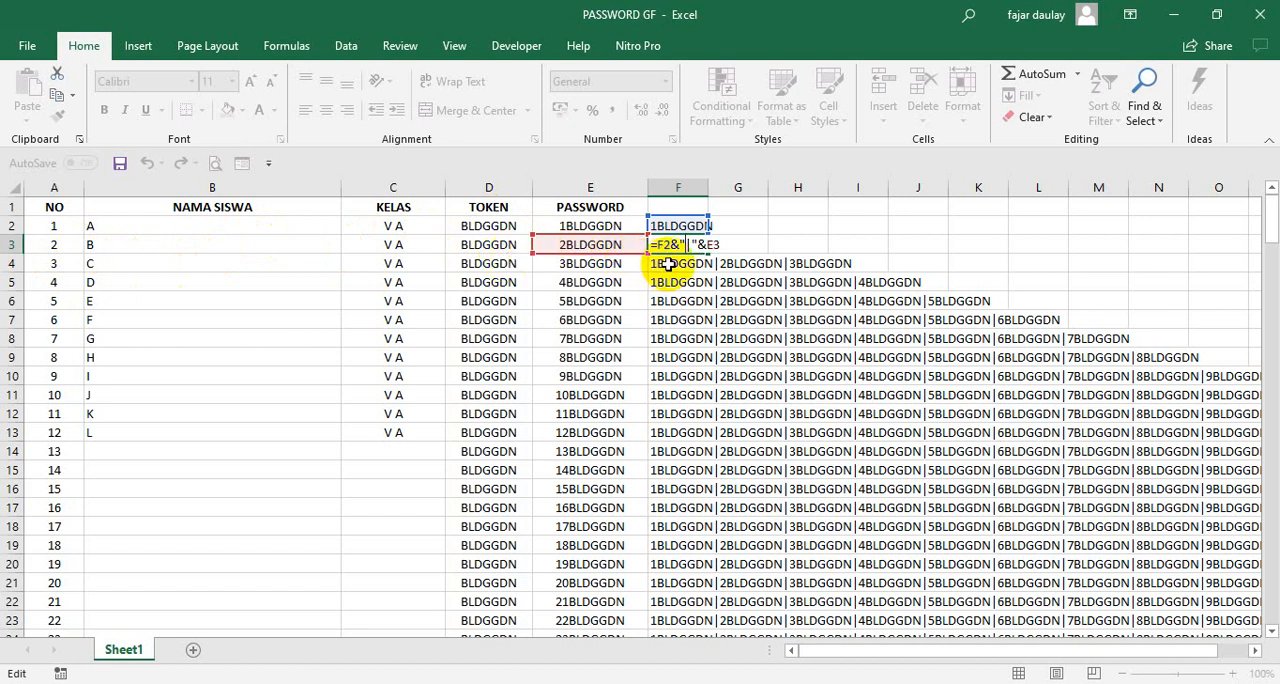
pyautogui.press('Return')
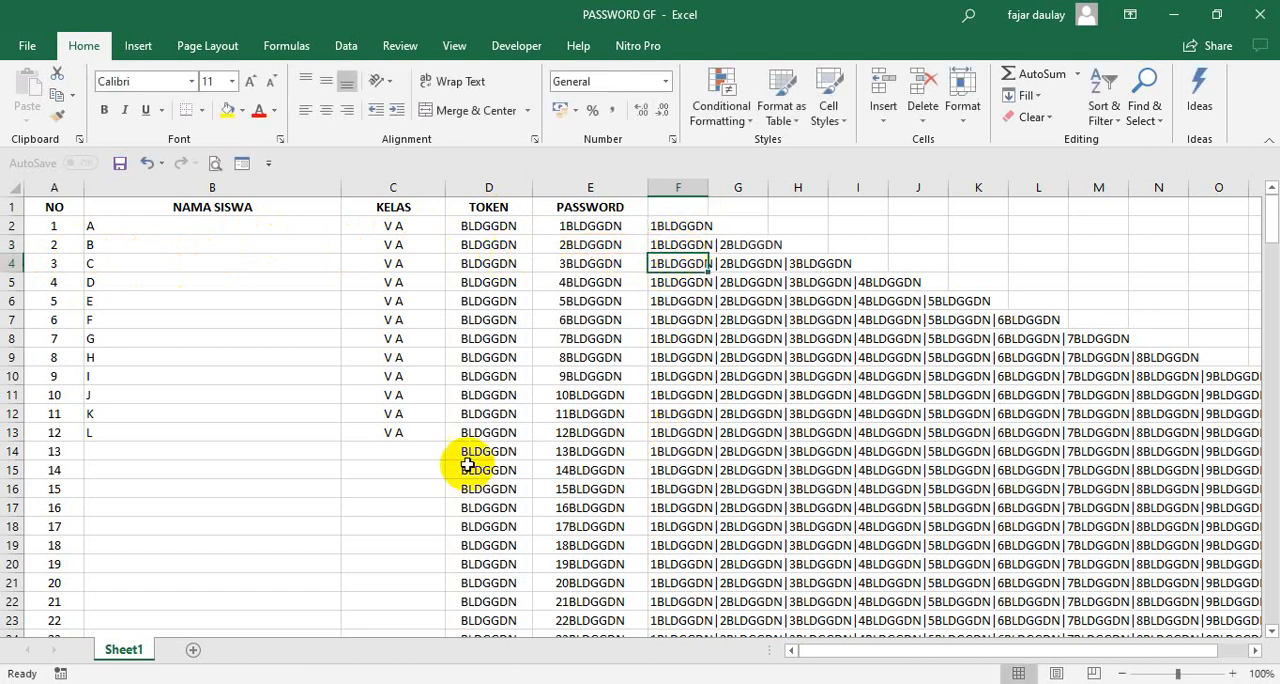
# - Copy the combined password list from F13 and paste it into the Password question's regular-expression pattern in the UTS MATEMATIKA form
pyautogui.click(8, 432)
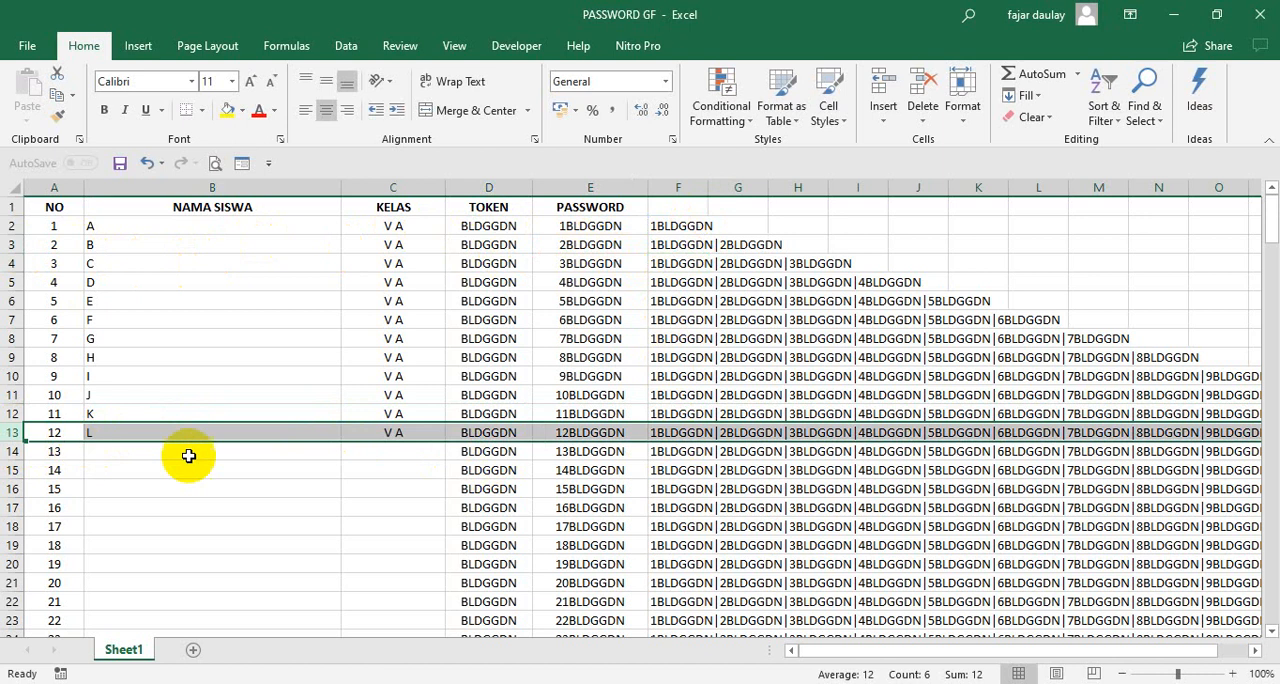
pyautogui.click(697, 432)
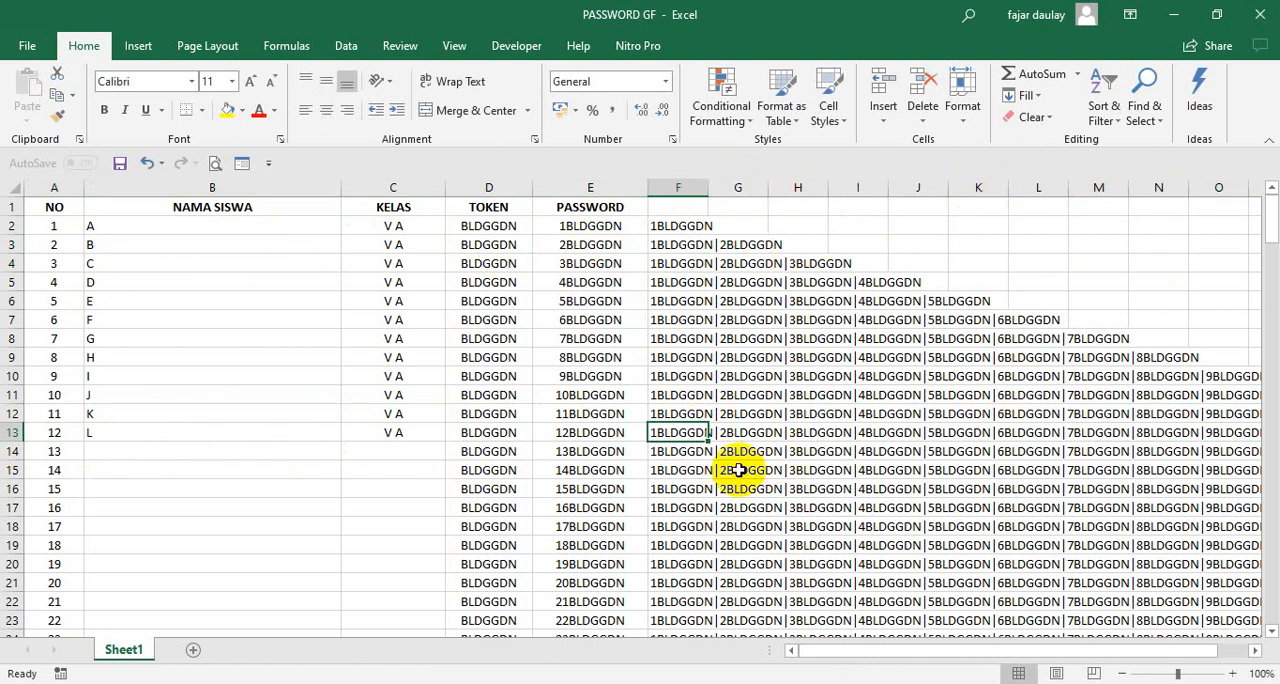
pyautogui.hotkey('ctrl', 'c')
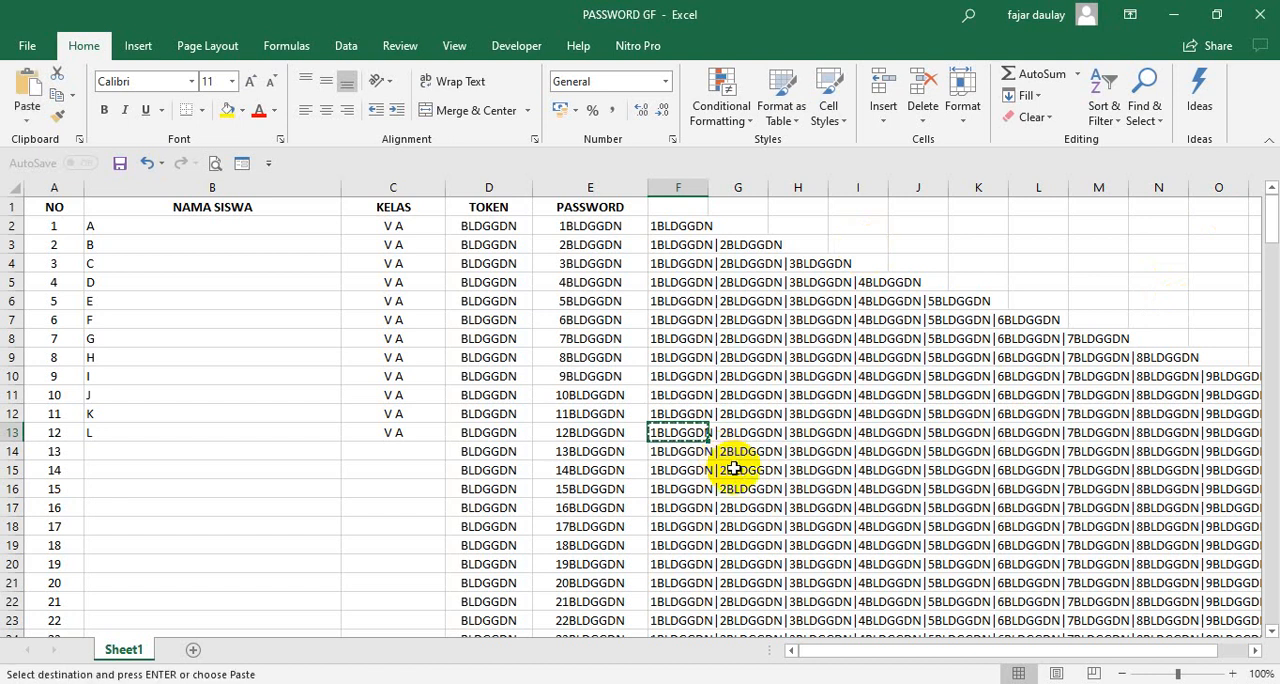
pyautogui.hotkey('alt', 'Tab')
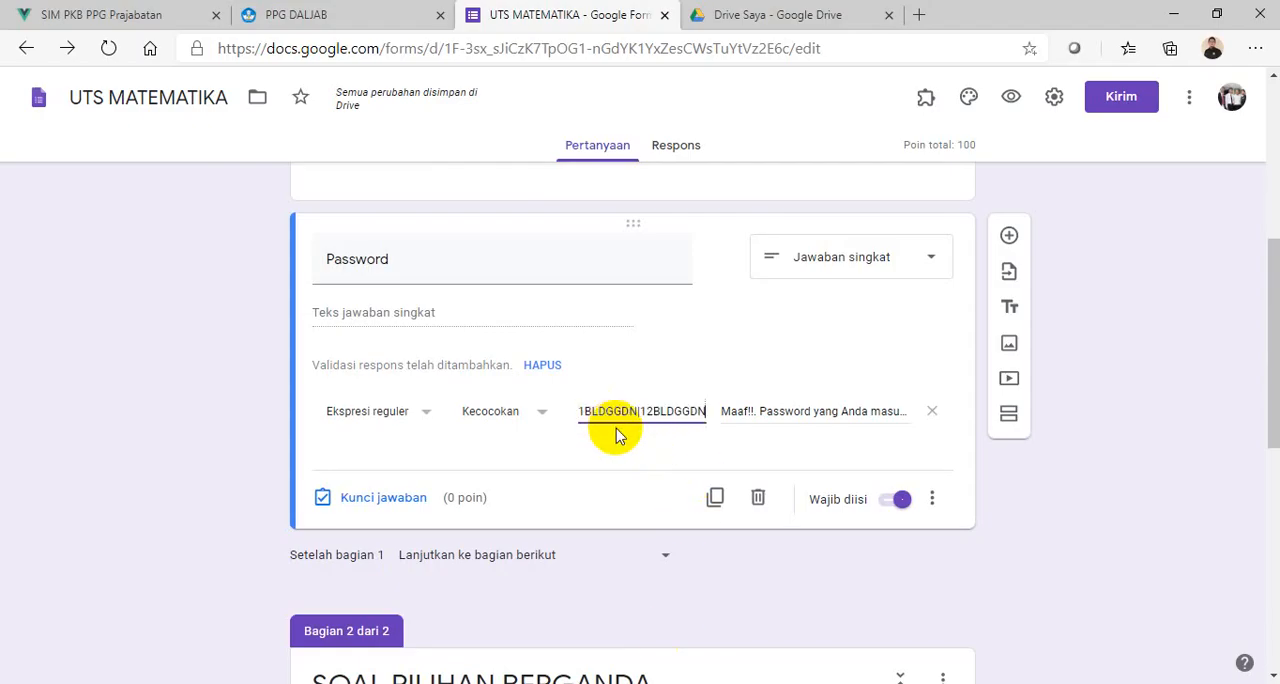
pyautogui.click(912, 500)
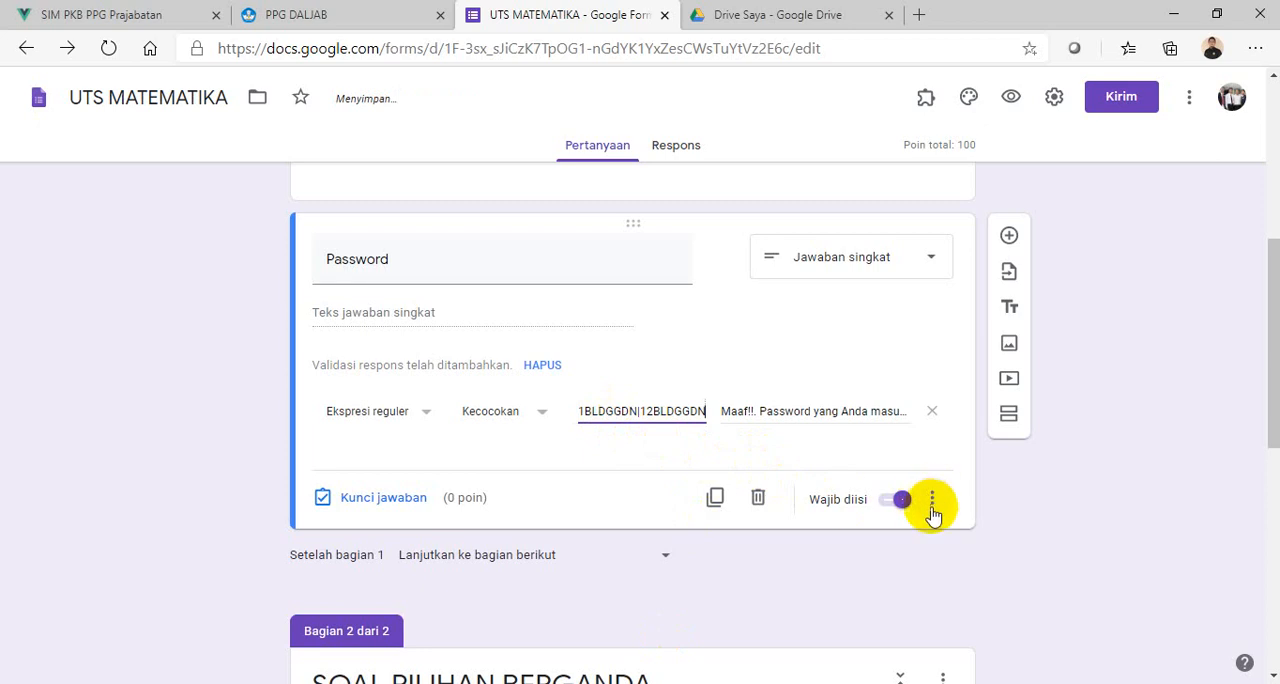
pyautogui.click(1109, 397)
# - Open the header image picker from the form's theme options and browse the Kantor dan Sekolah images
pyautogui.scroll(-6, 1135, 425)
pyautogui.scroll(5, 1150, 460)
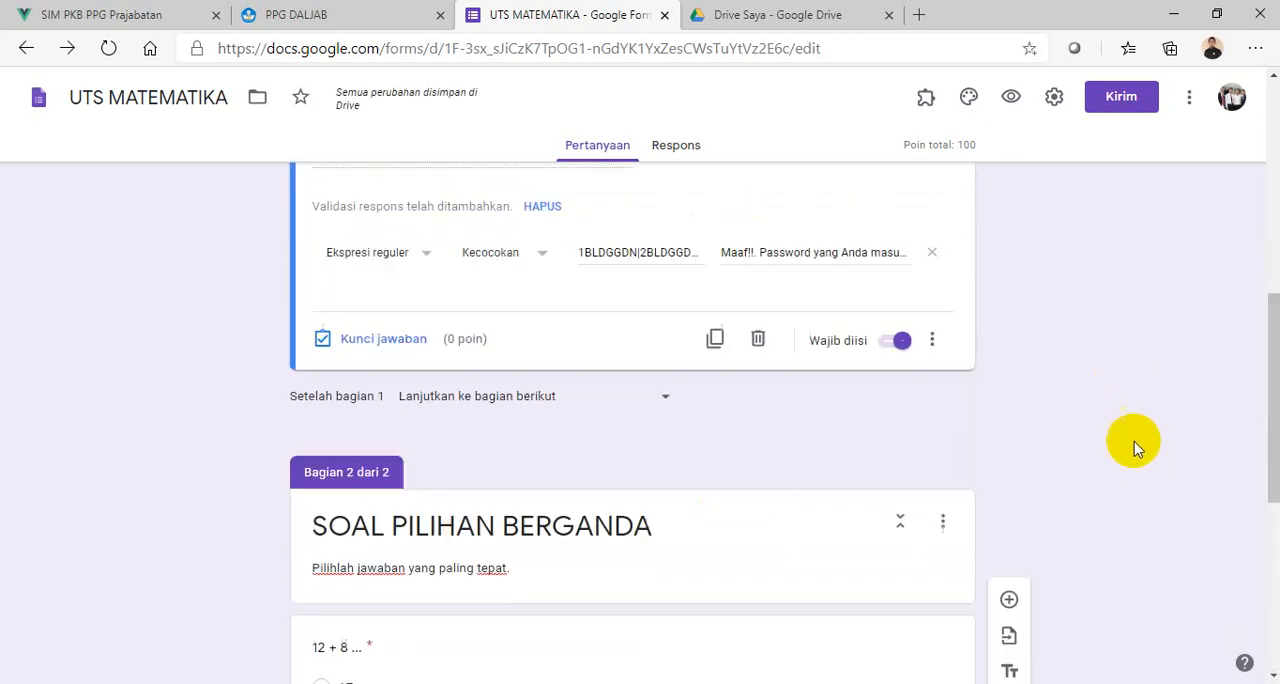
pyautogui.scroll(10, 1130, 445)
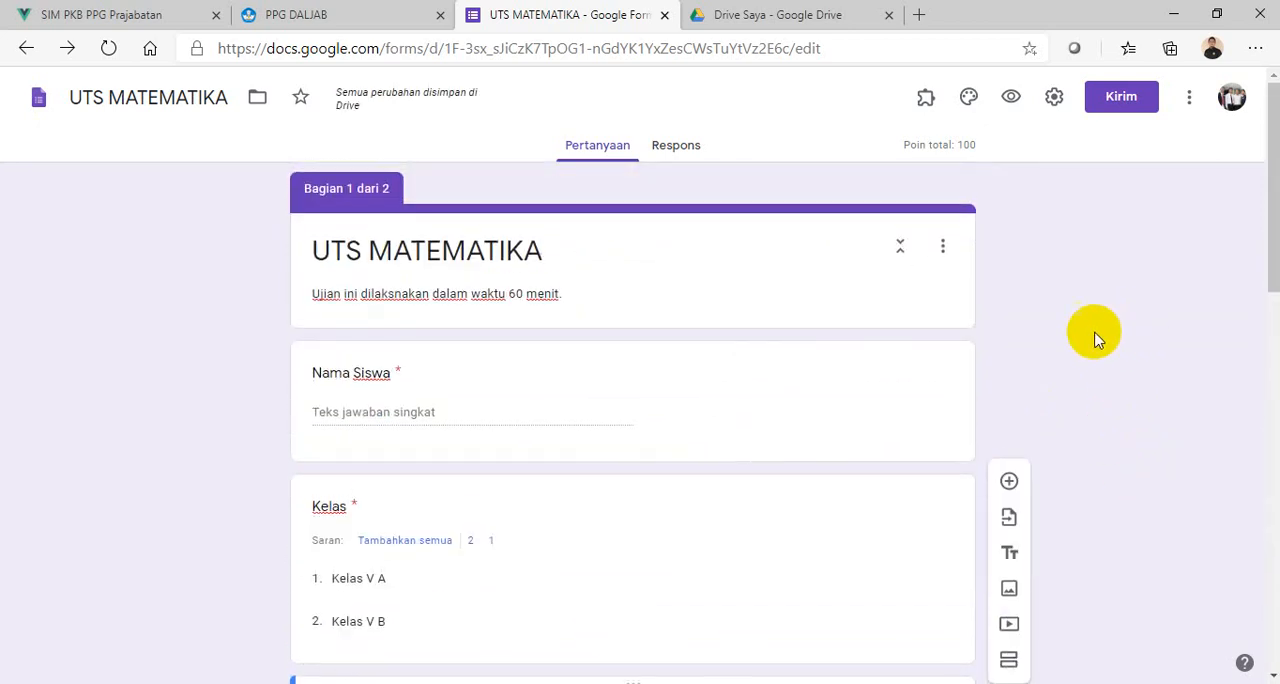
pyautogui.click(969, 98)
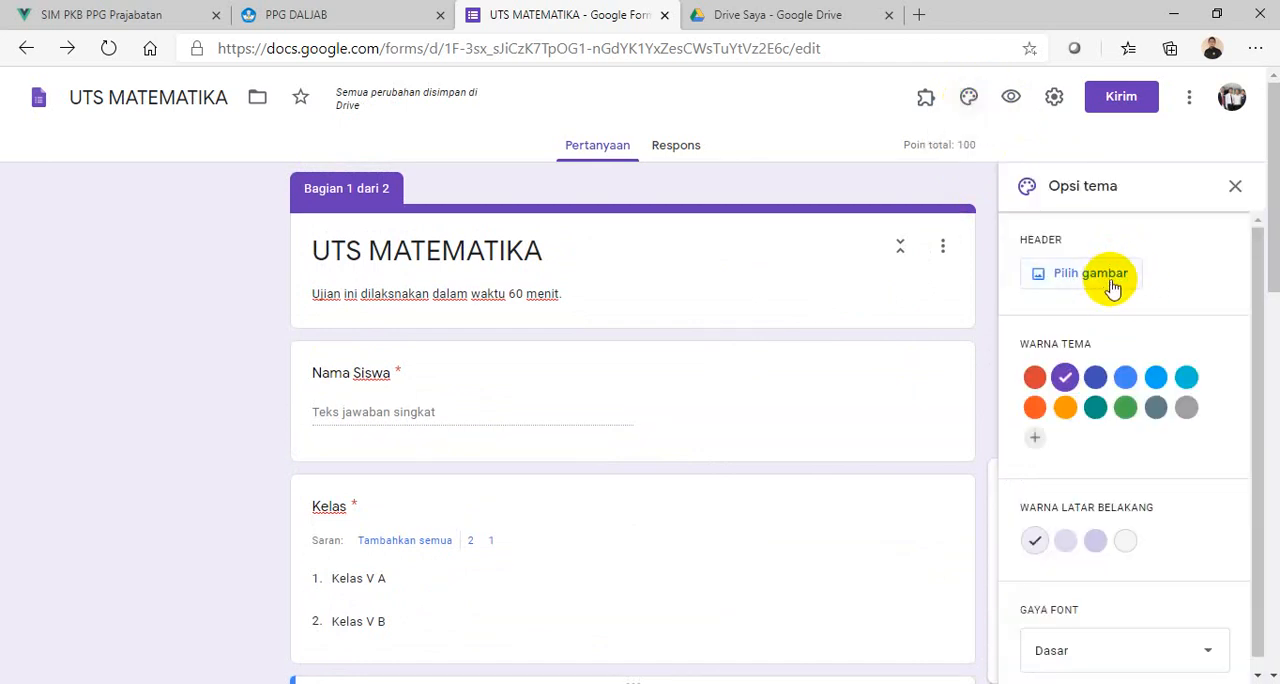
pyautogui.click(1110, 283)
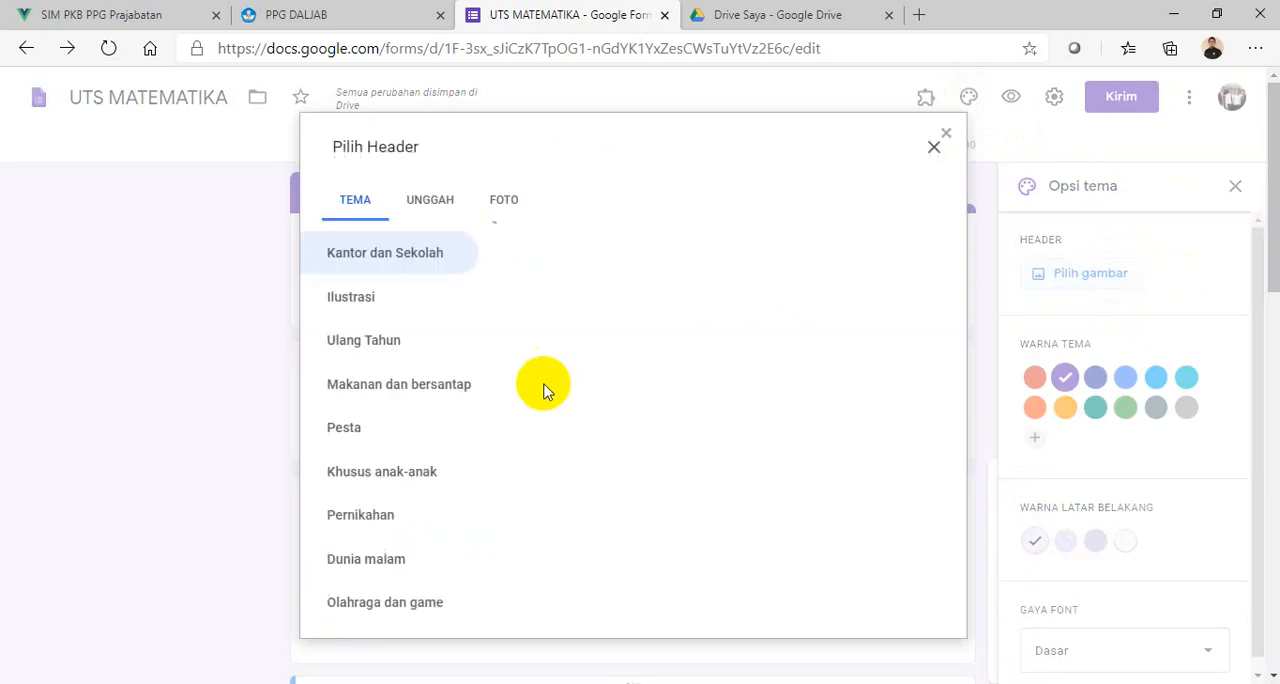
pyautogui.click(440, 204)
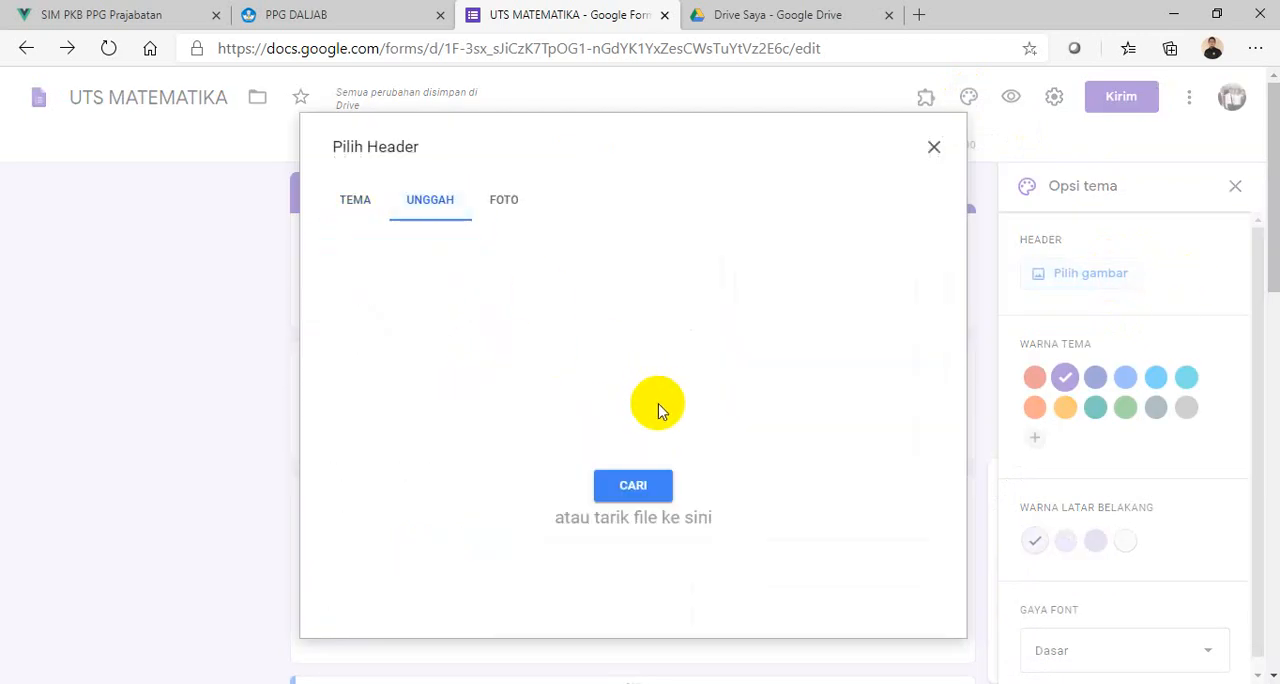
pyautogui.click(377, 220)
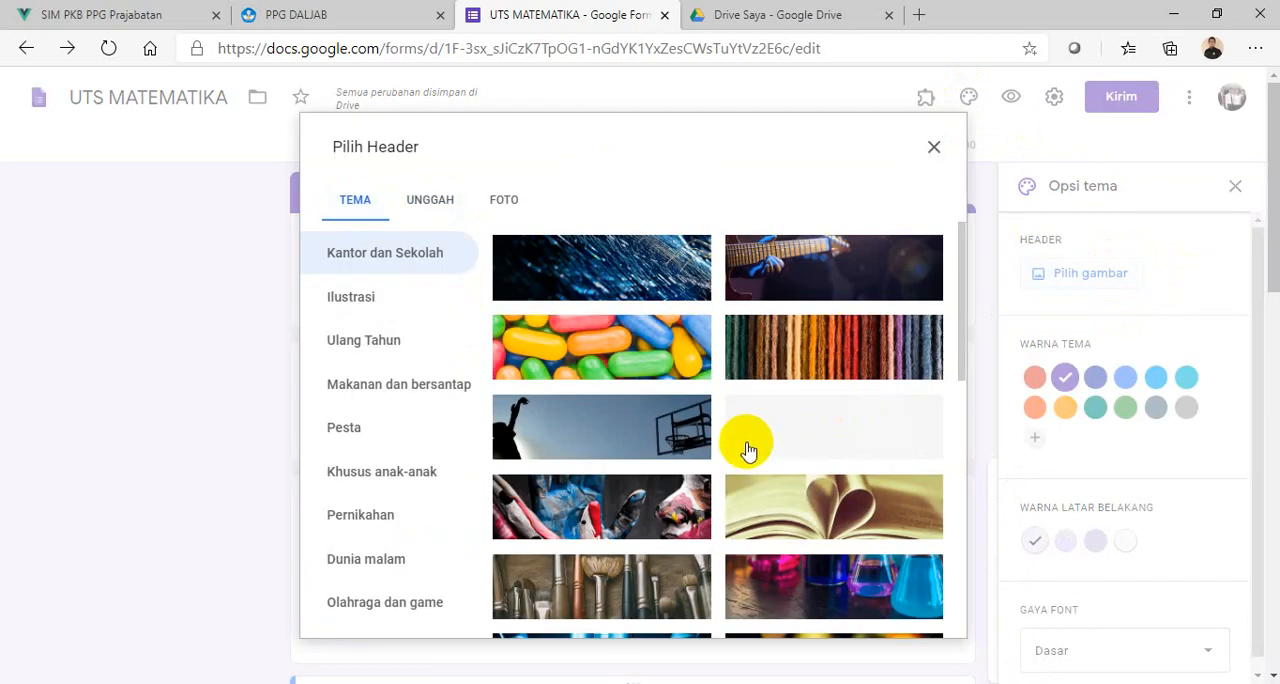
pyautogui.scroll(-5, 748, 455)
pyautogui.scroll(5, 748, 472)
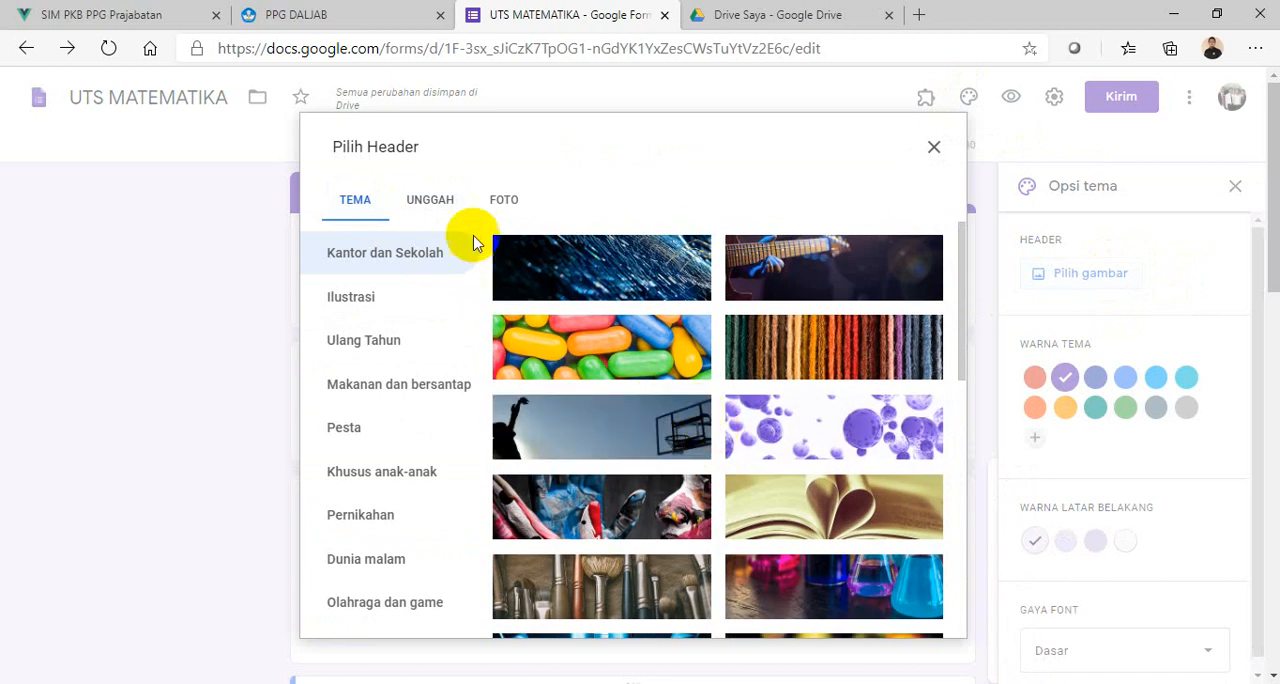
# - Upload the image Colorful Marketing Plan Presentation (8) from the Downloads folder as the form's header
pyautogui.click(446, 191)
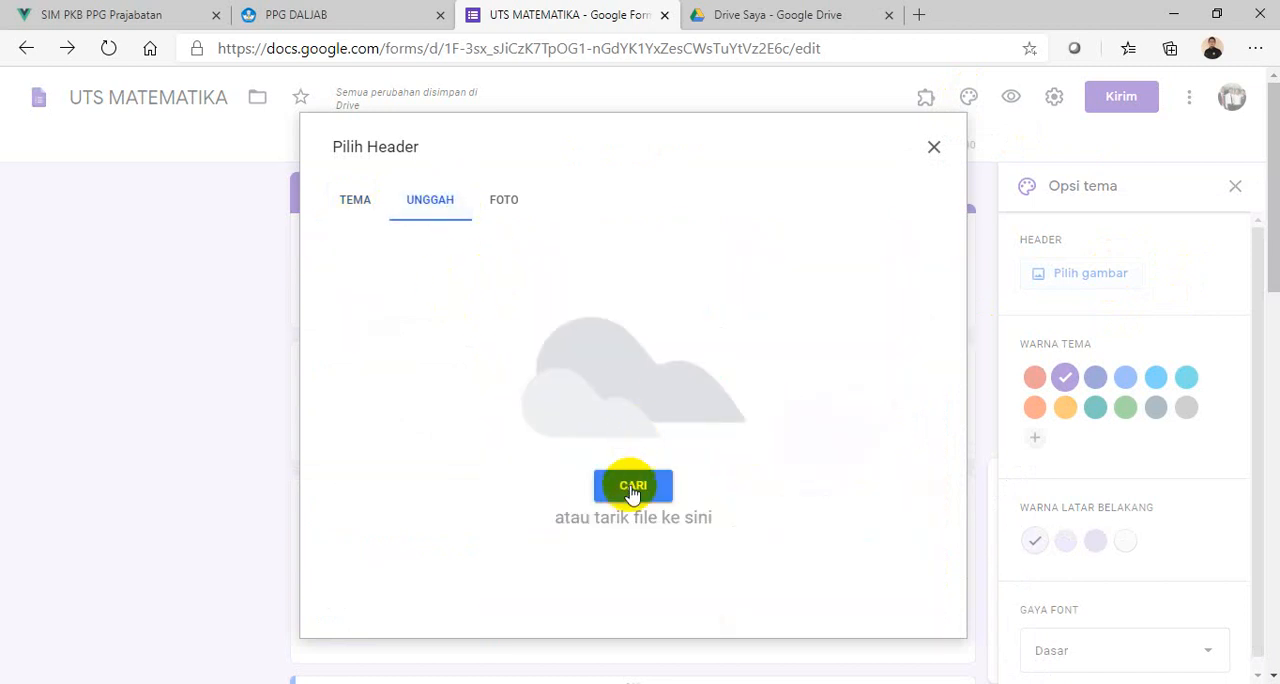
pyautogui.click(603, 493)
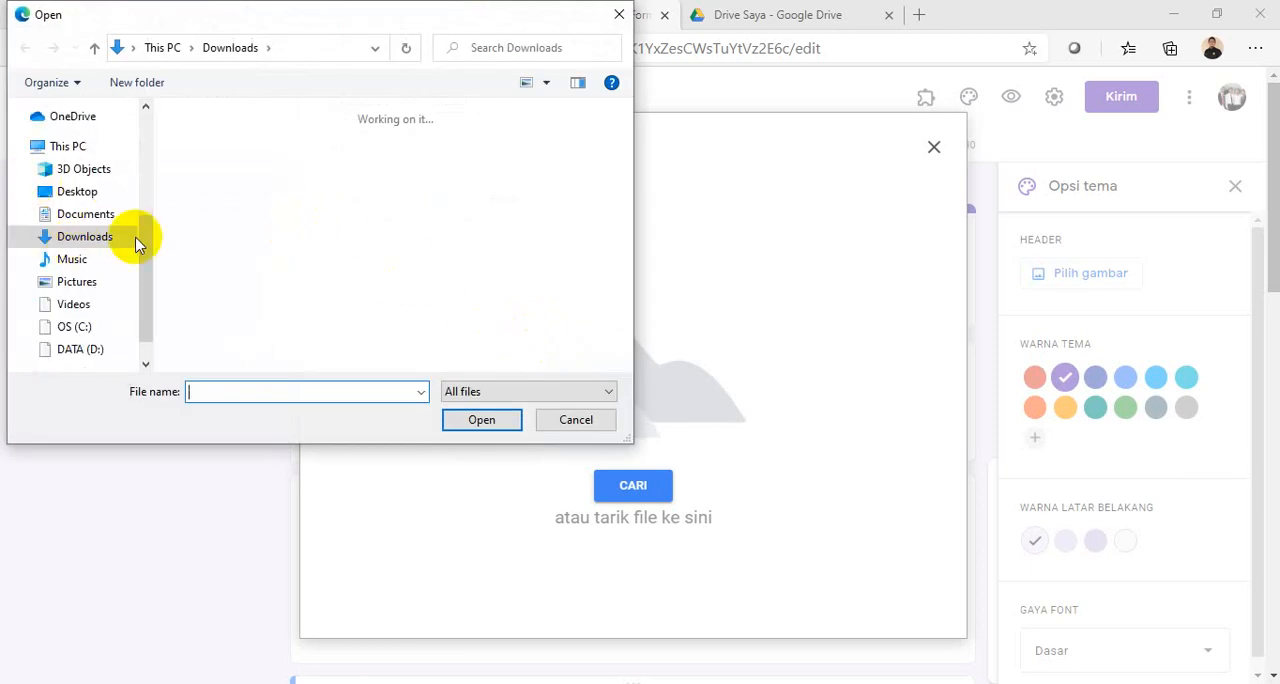
pyautogui.click(230, 190)
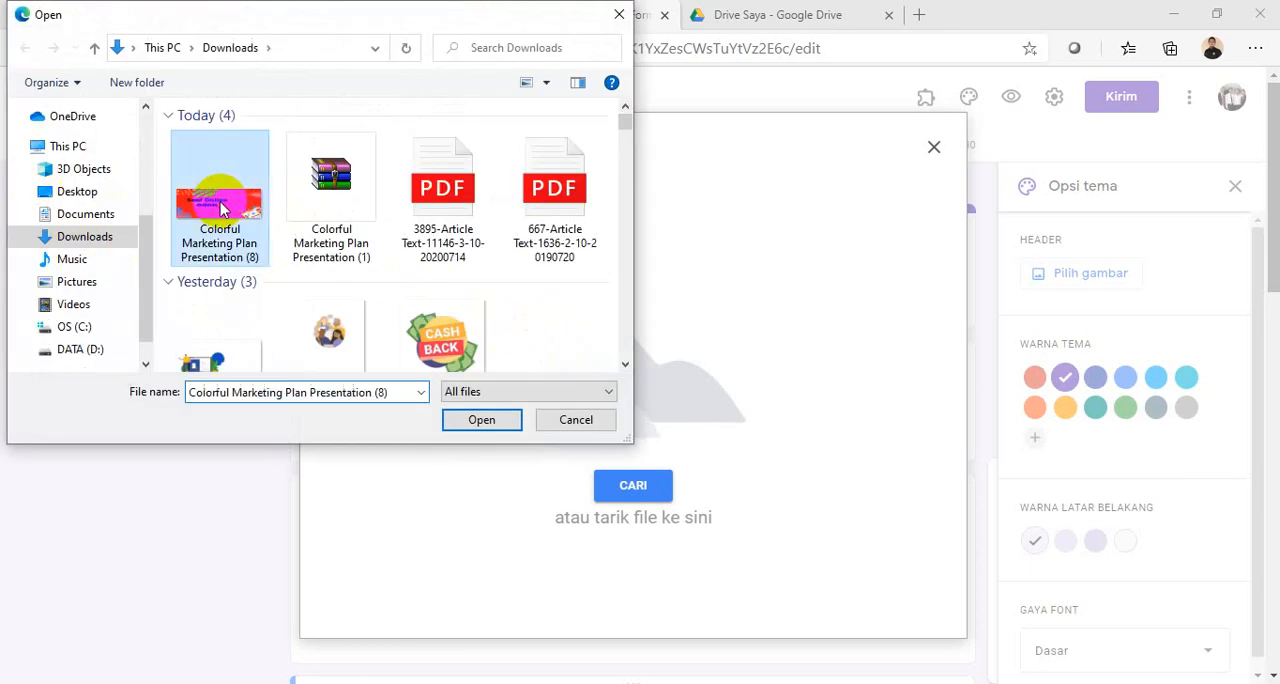
pyautogui.click(478, 420)
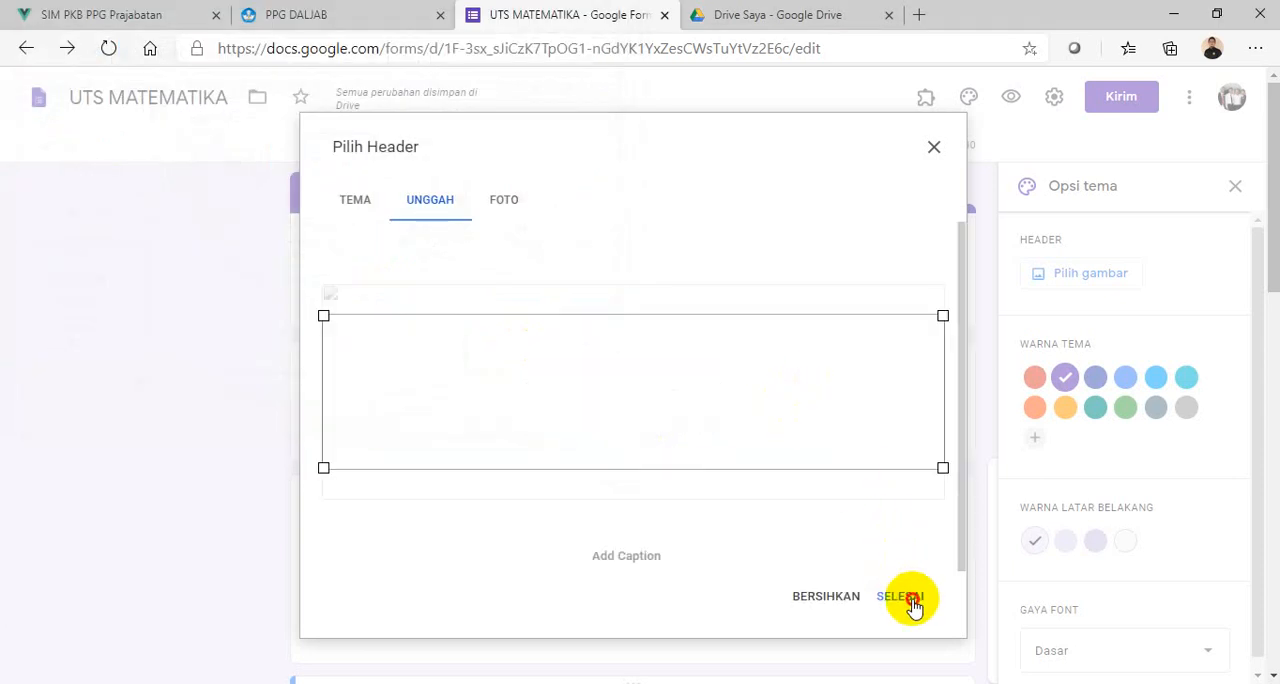
pyautogui.click(905, 590)
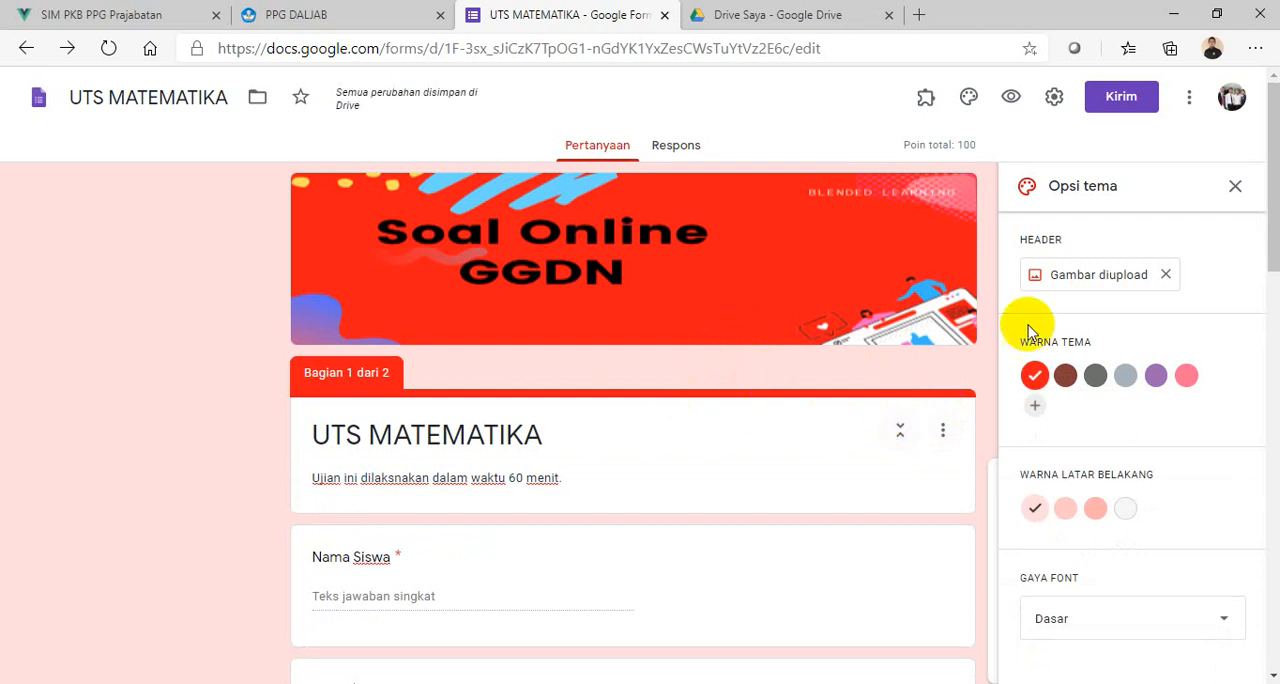
# - Set the form's background to the darkest pink shade, close the theme options, and review the form's questions
pyautogui.click(1096, 511)
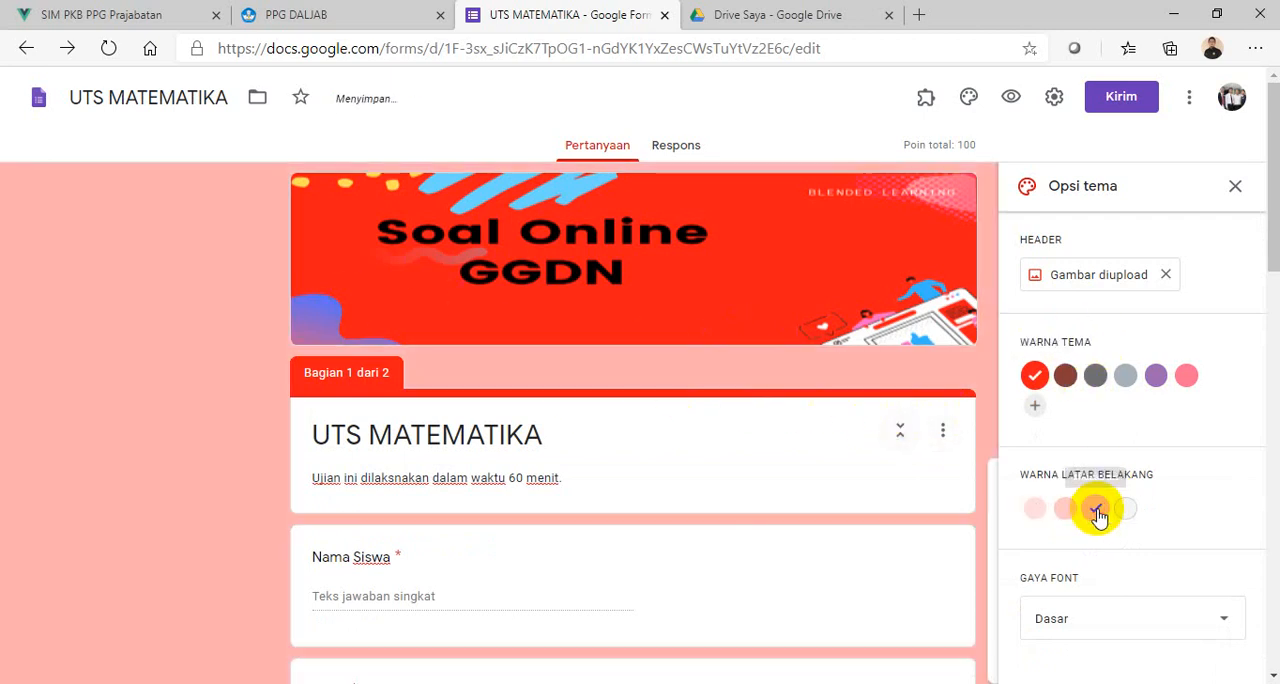
pyautogui.click(1235, 188)
pyautogui.scroll(-10, 1110, 400)
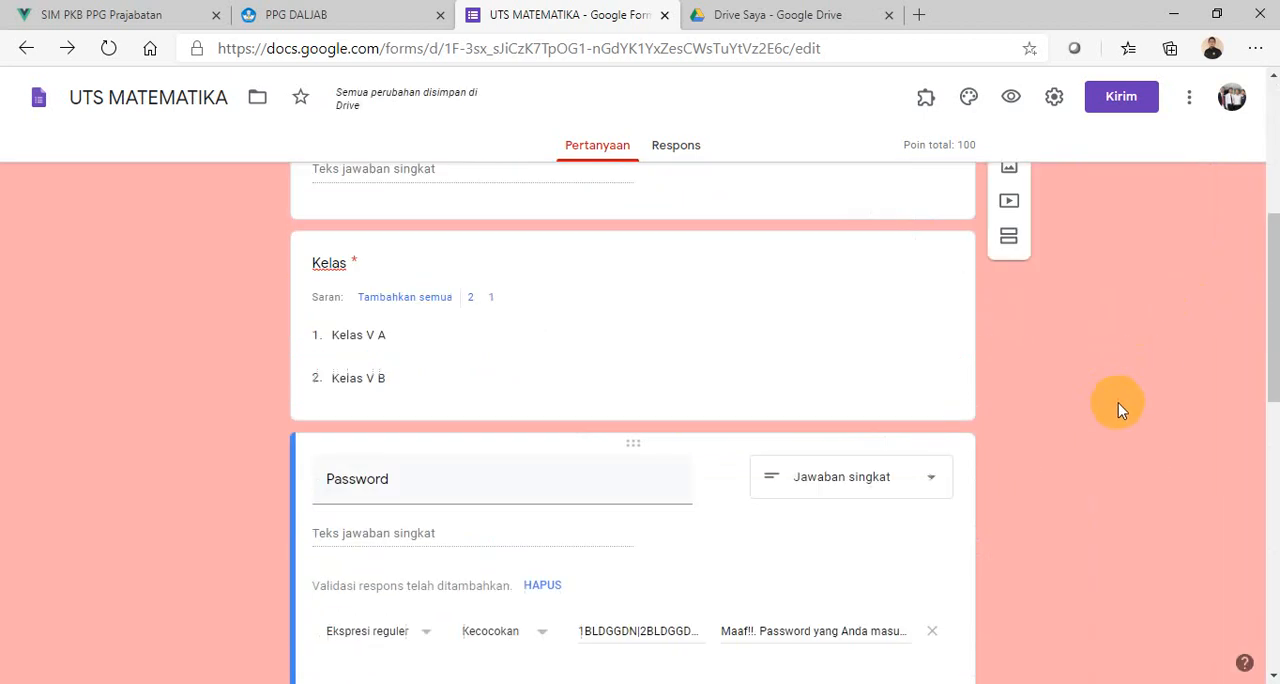
pyautogui.scroll(-6, 1140, 413)
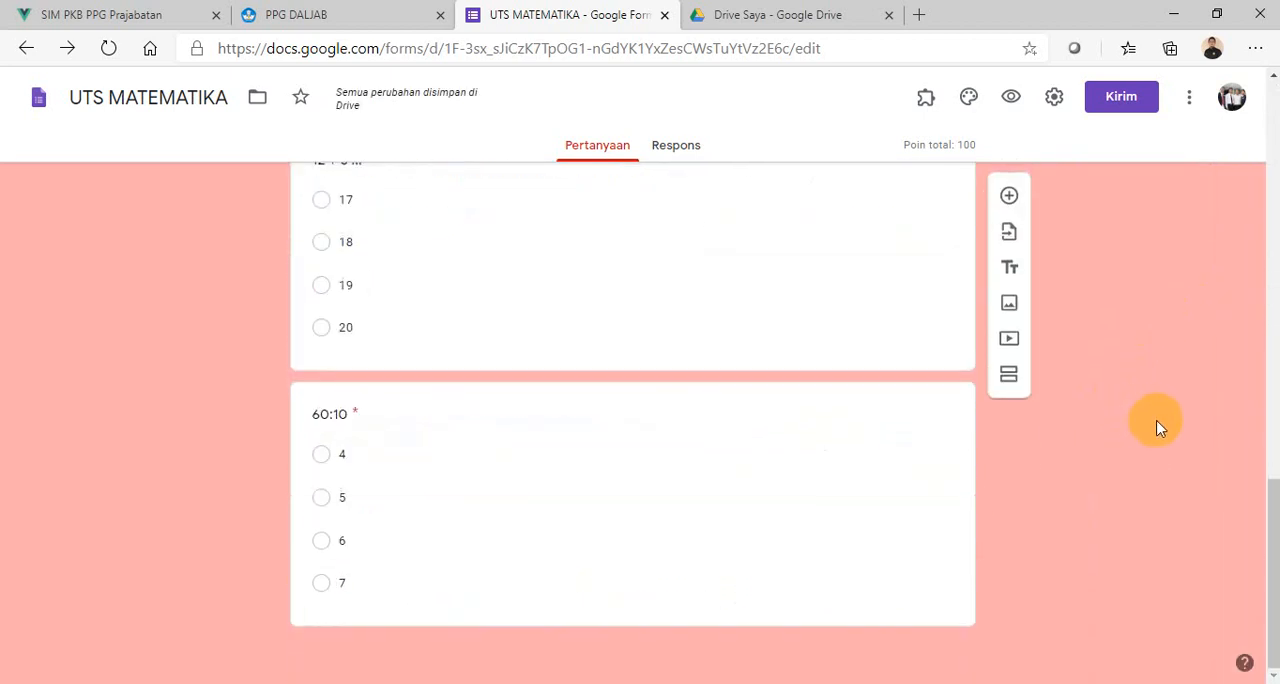
pyautogui.scroll(15, 1150, 300)
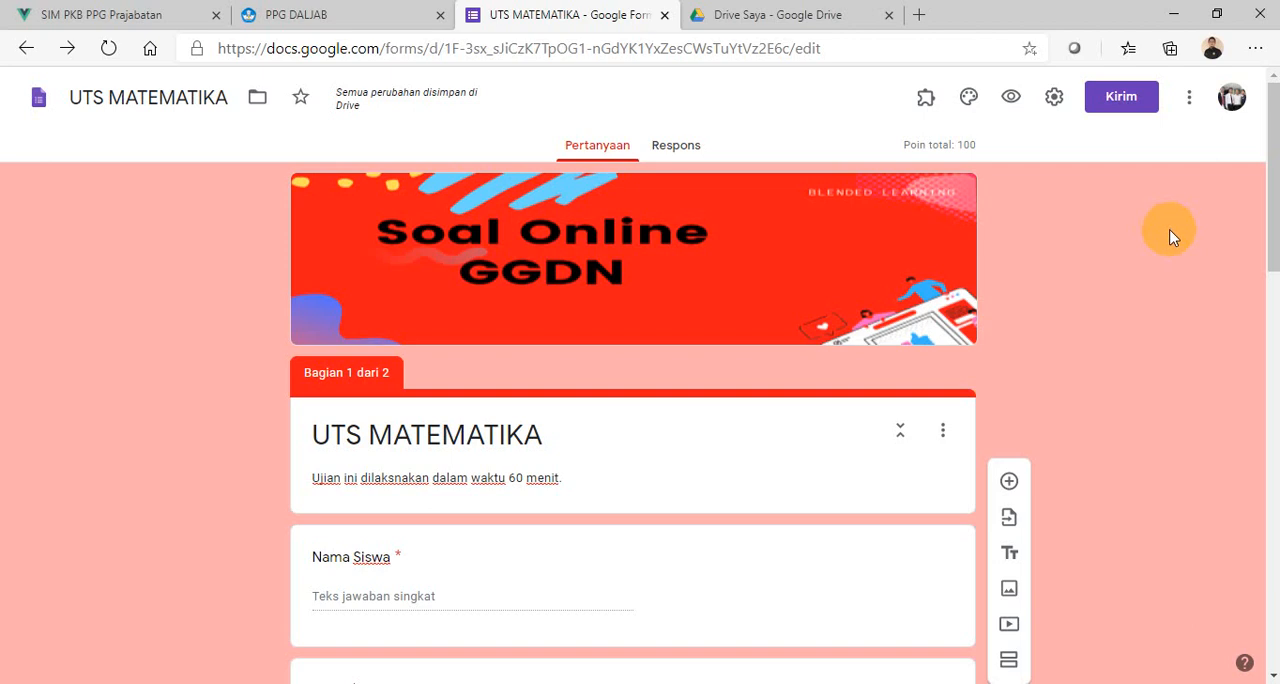
# - Browse the add-ons for Forms in the G Suite Marketplace and open the formLimiter page
pyautogui.click(1190, 100)
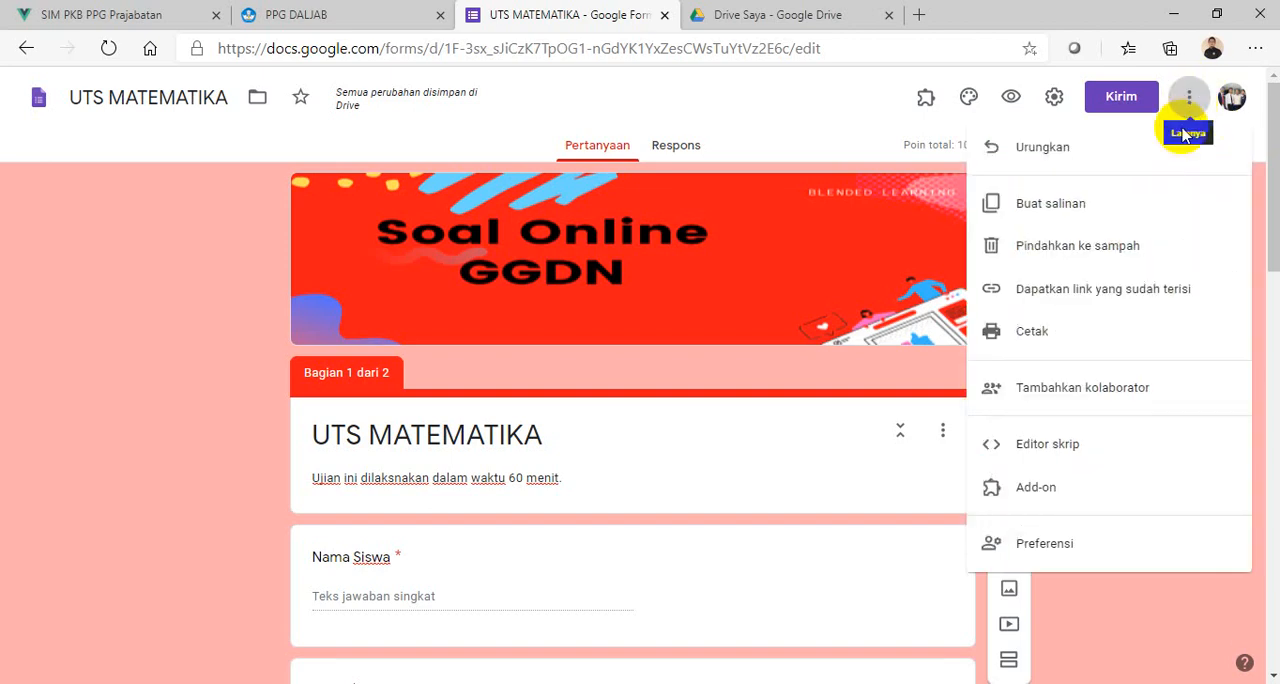
pyautogui.click(1050, 495)
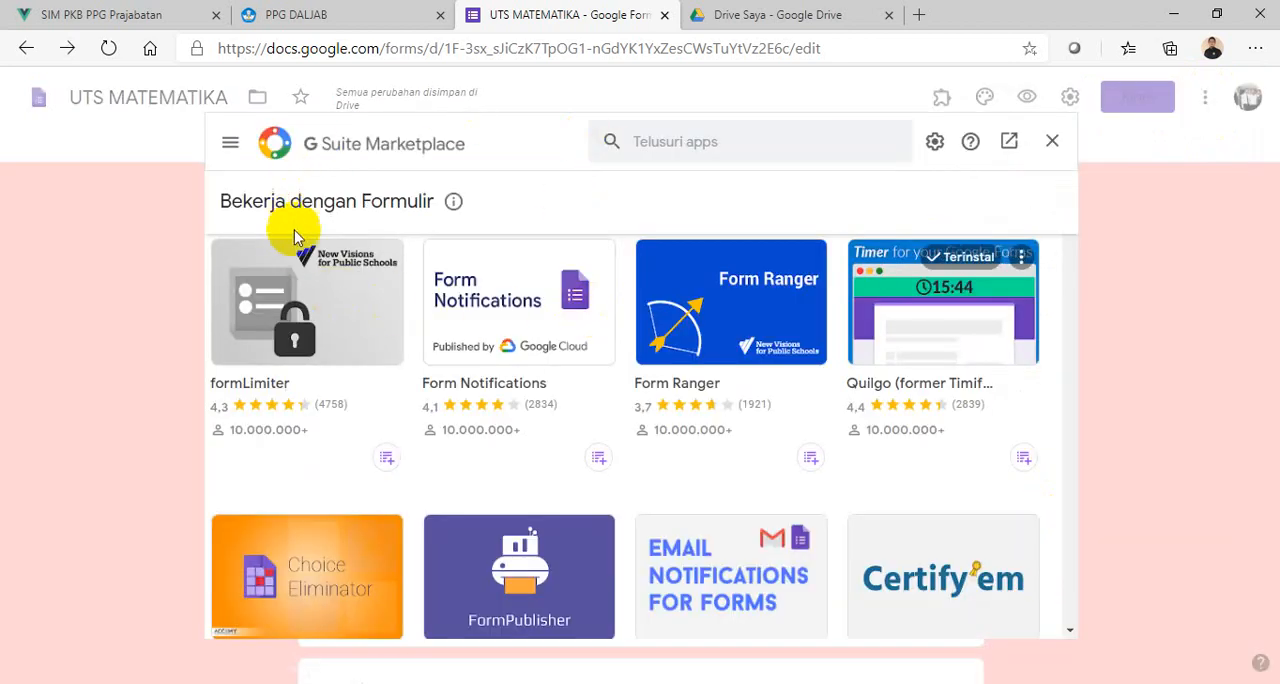
pyautogui.scroll(-8, 606, 322)
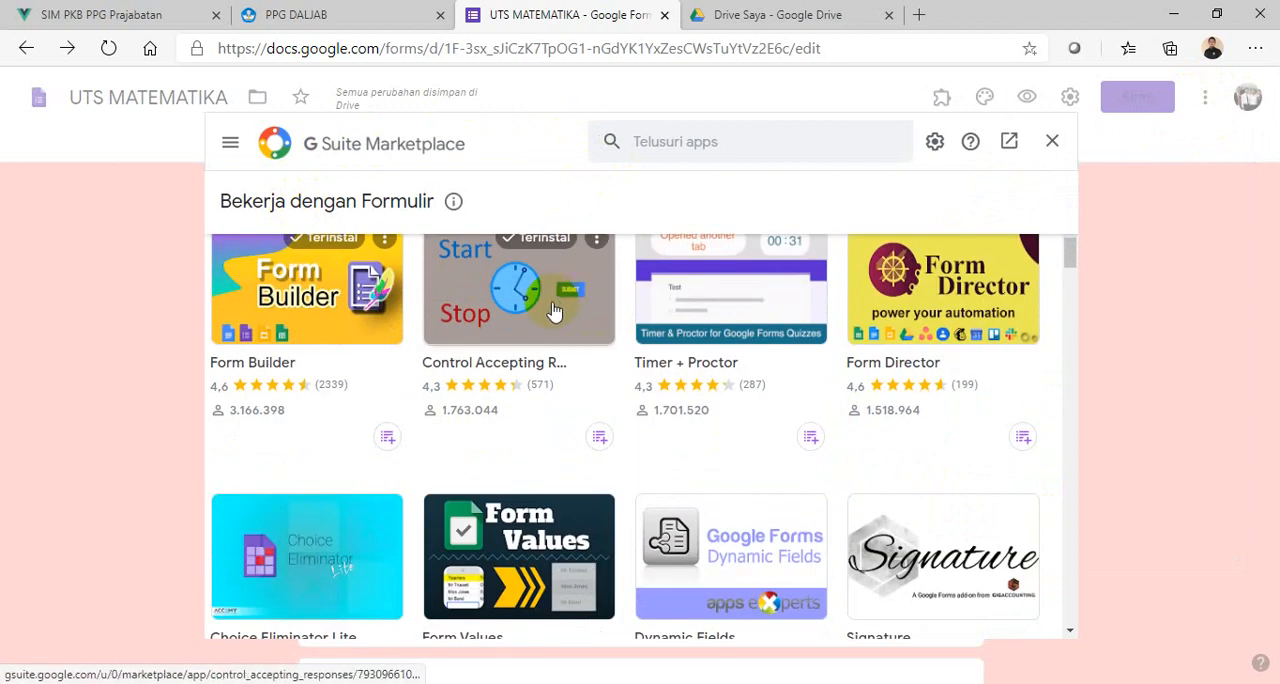
pyautogui.scroll(8, 549, 331)
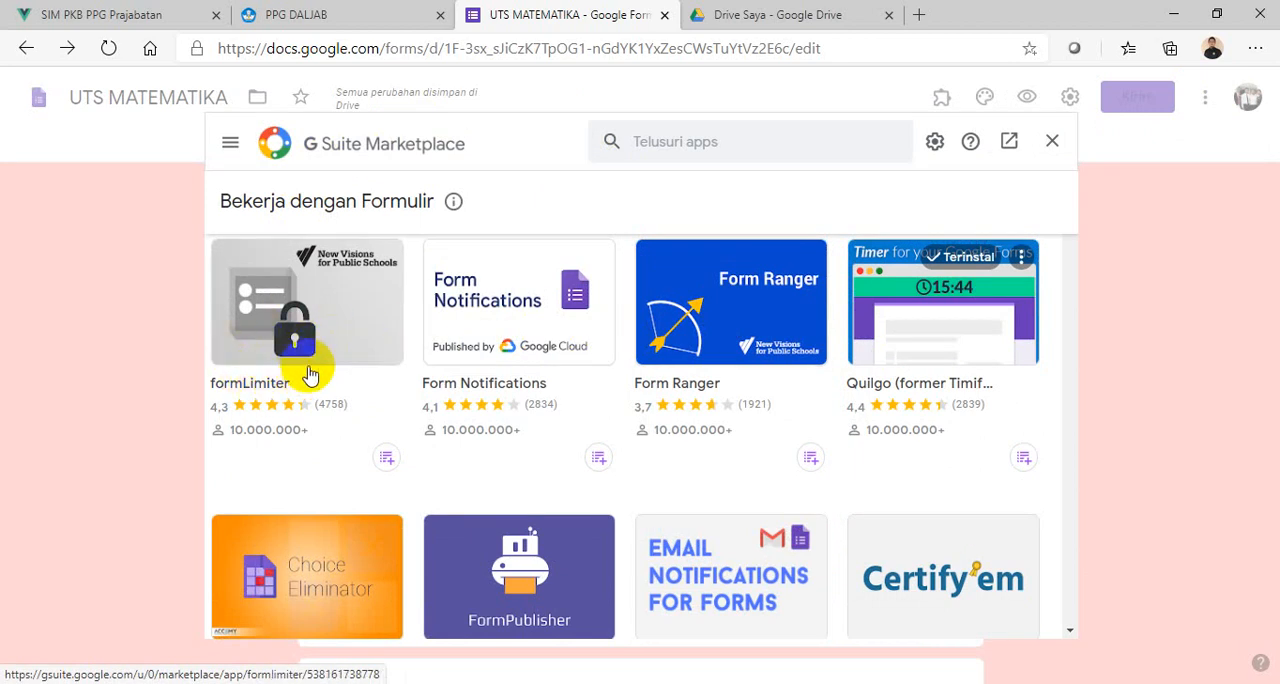
pyautogui.click(331, 307)
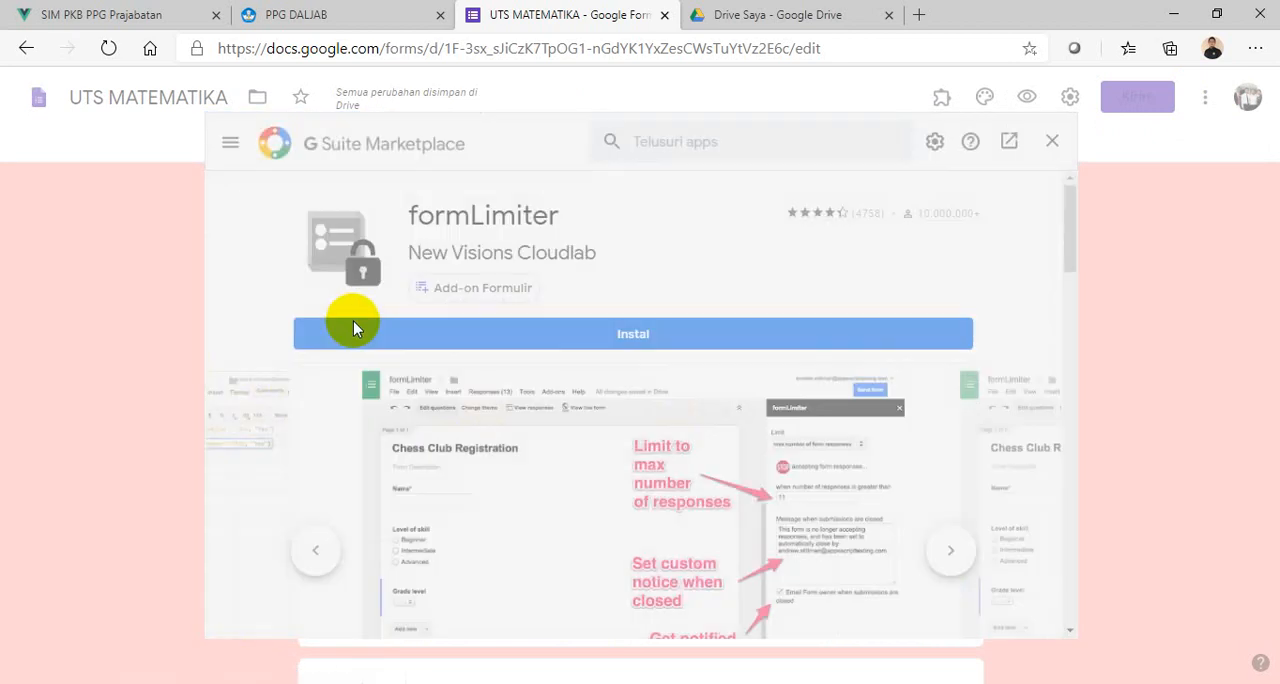
# - Install formLimiter, granting it access with the Google account, and close the marketplace
pyautogui.click(632, 338)
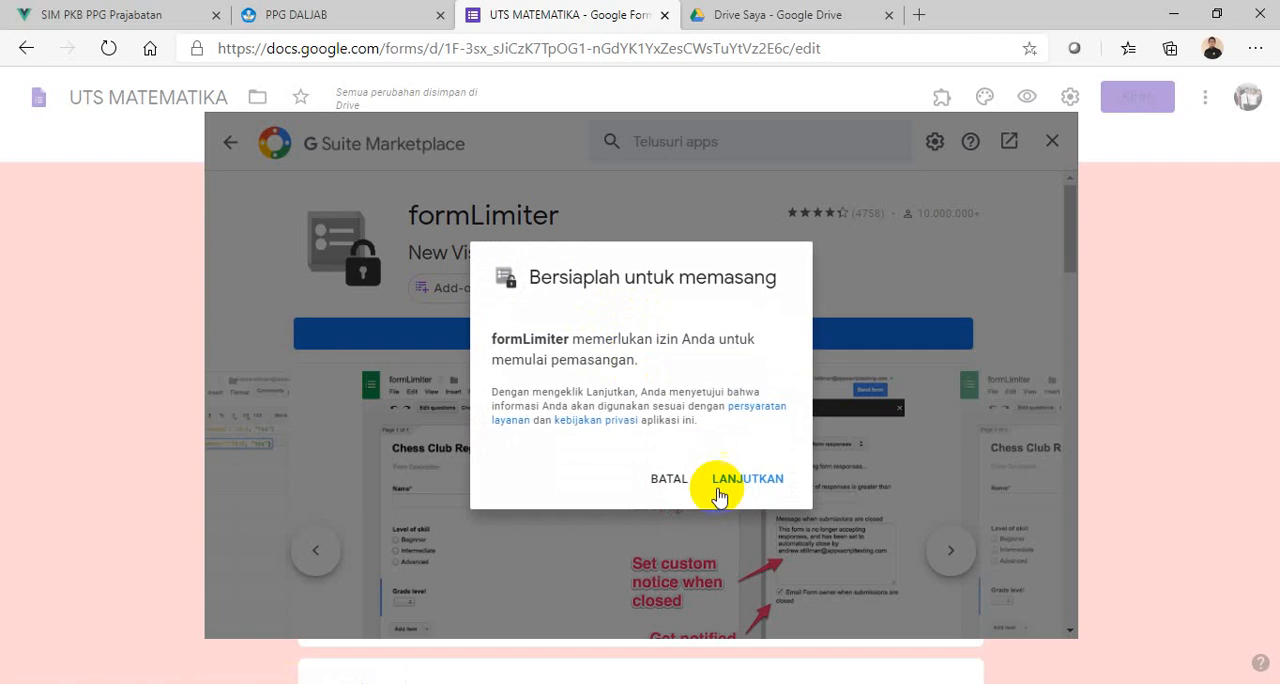
pyautogui.click(765, 482)
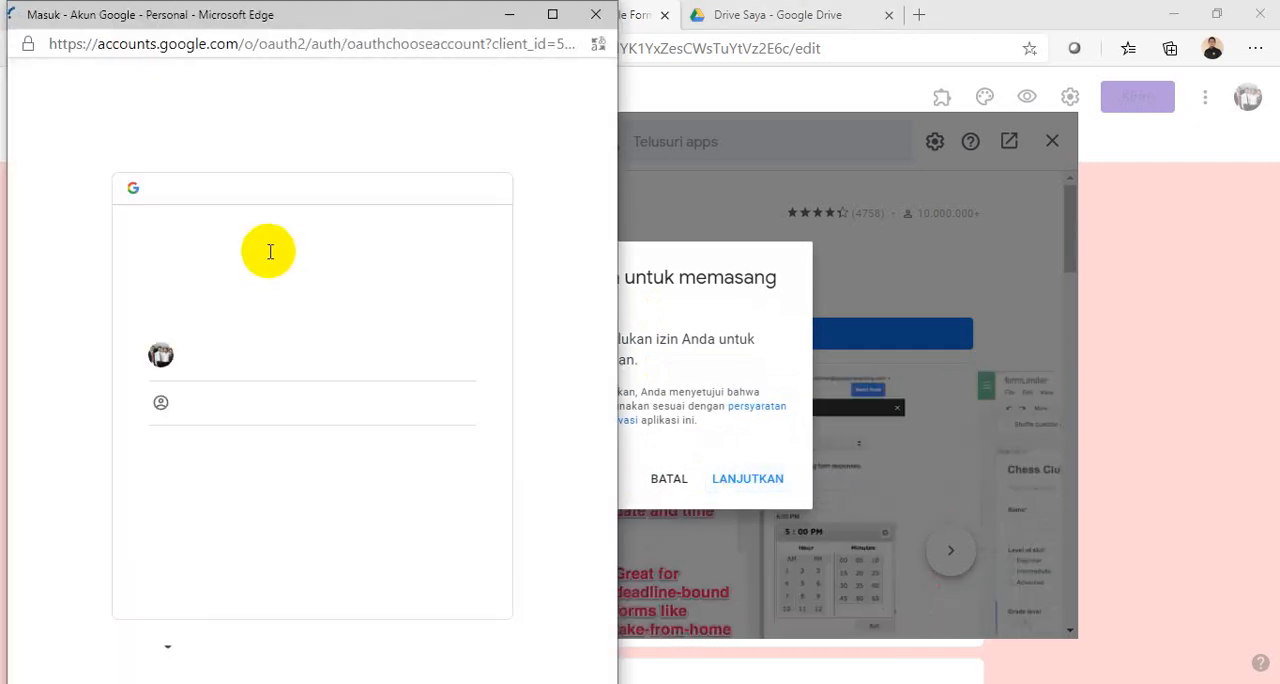
pyautogui.click(245, 358)
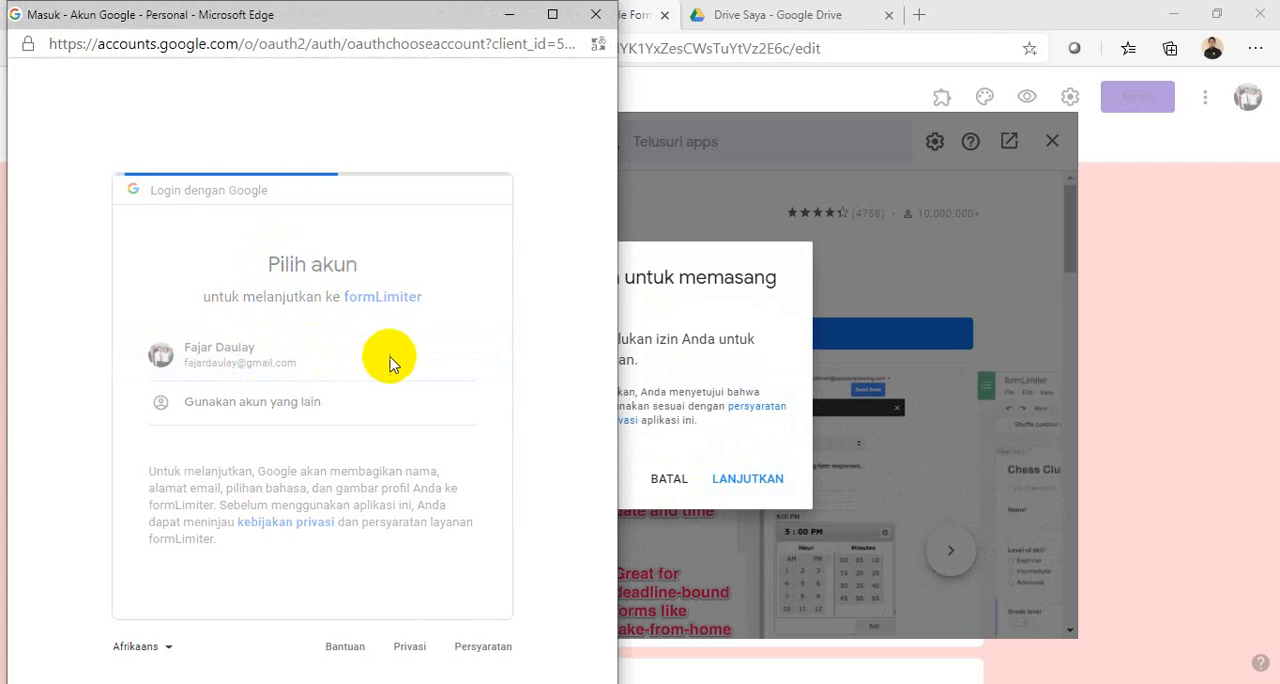
pyautogui.scroll(-5, 487, 302)
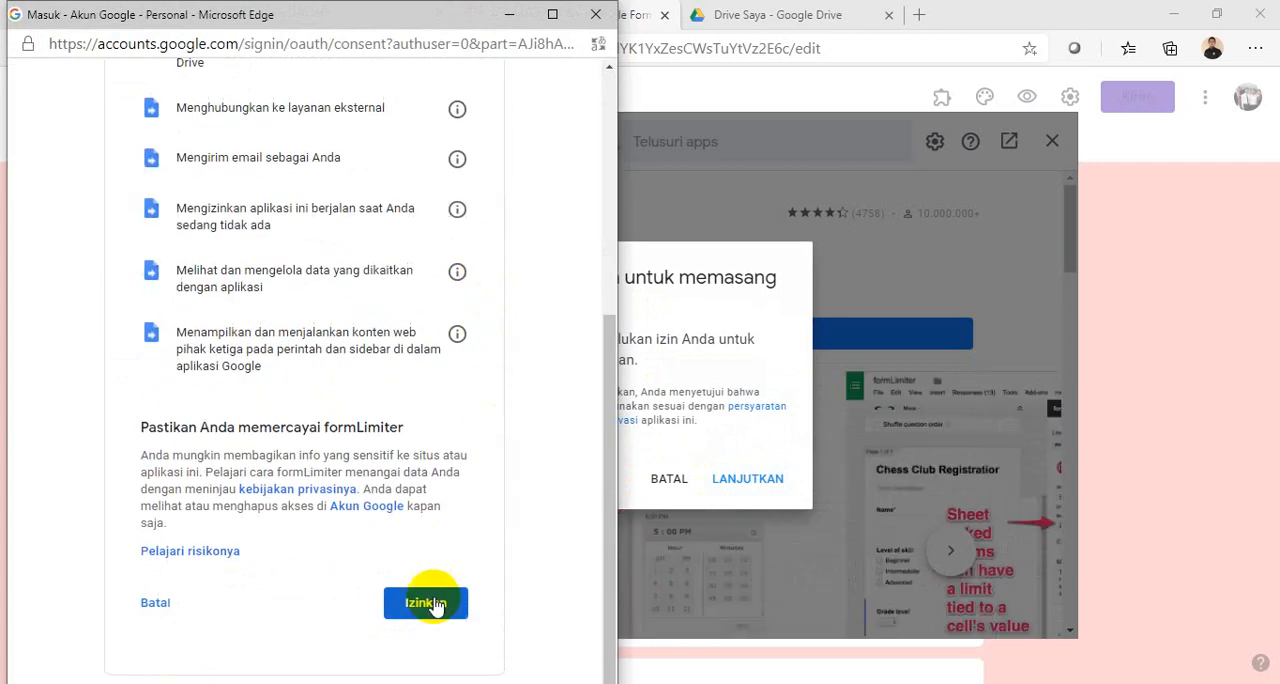
pyautogui.click(421, 604)
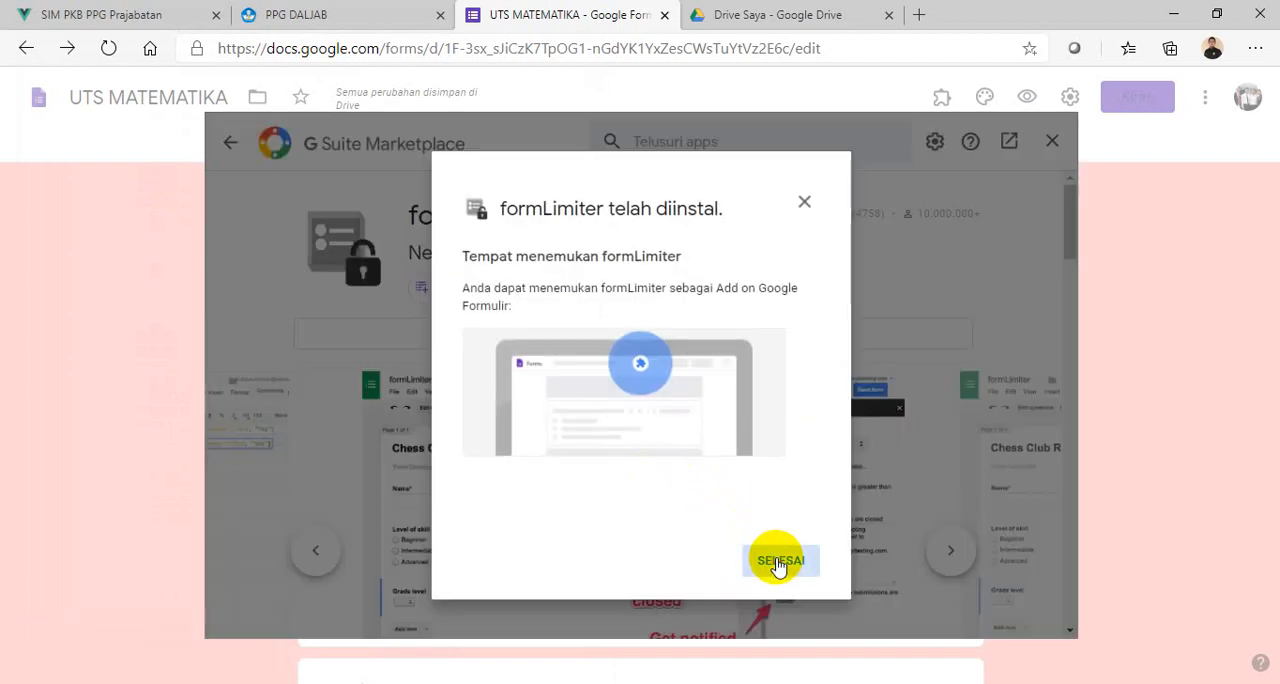
pyautogui.click(779, 563)
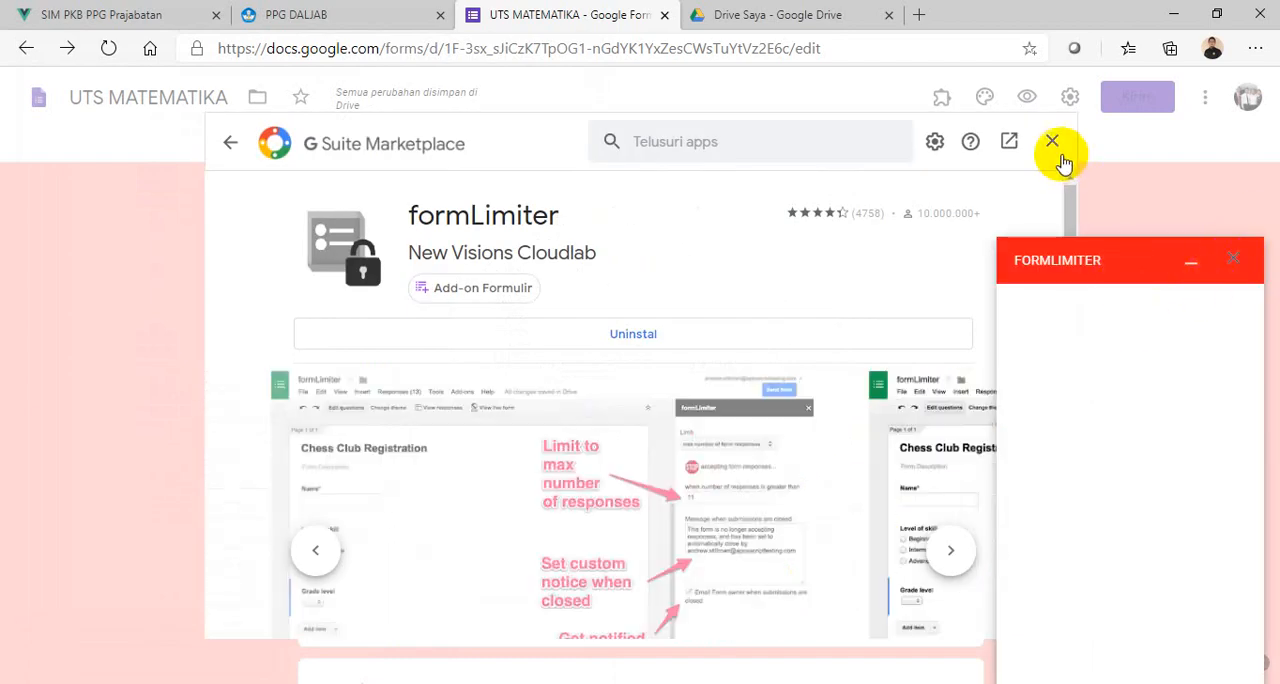
pyautogui.click(1053, 143)
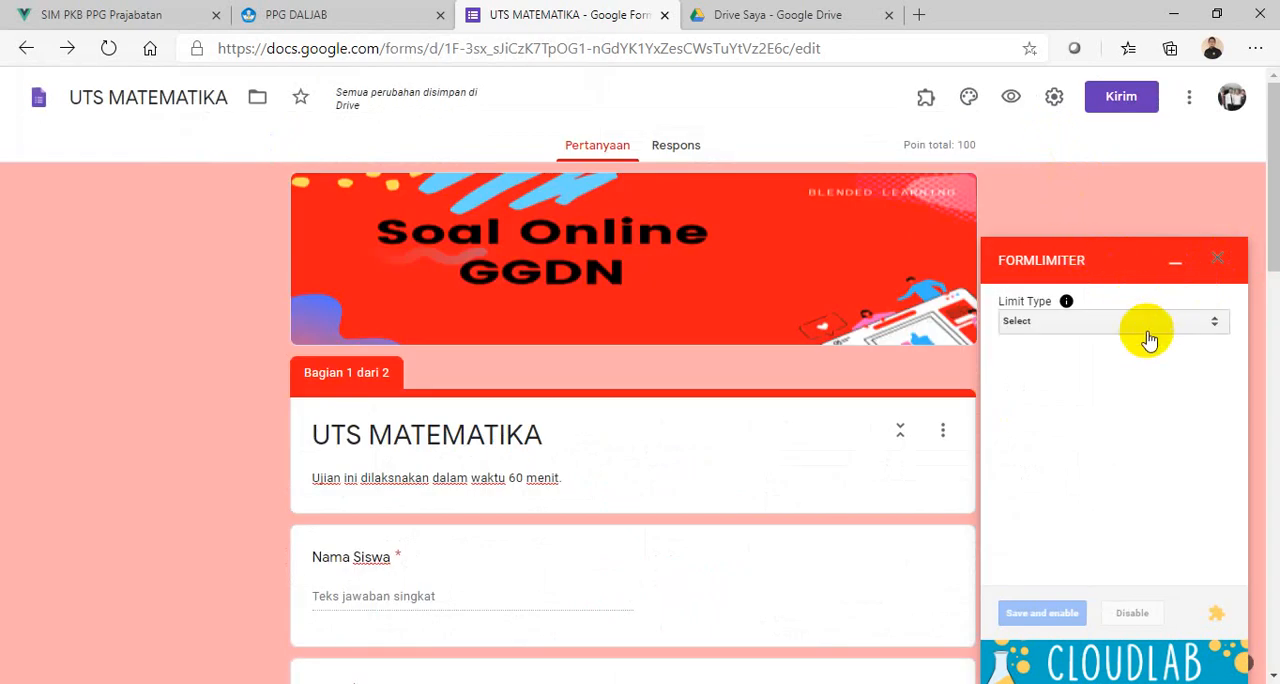
# - Set formLimiter's limit type to date and time, with a due date of 10/03/2020 at 8:00 AM
pyautogui.click(1063, 322)
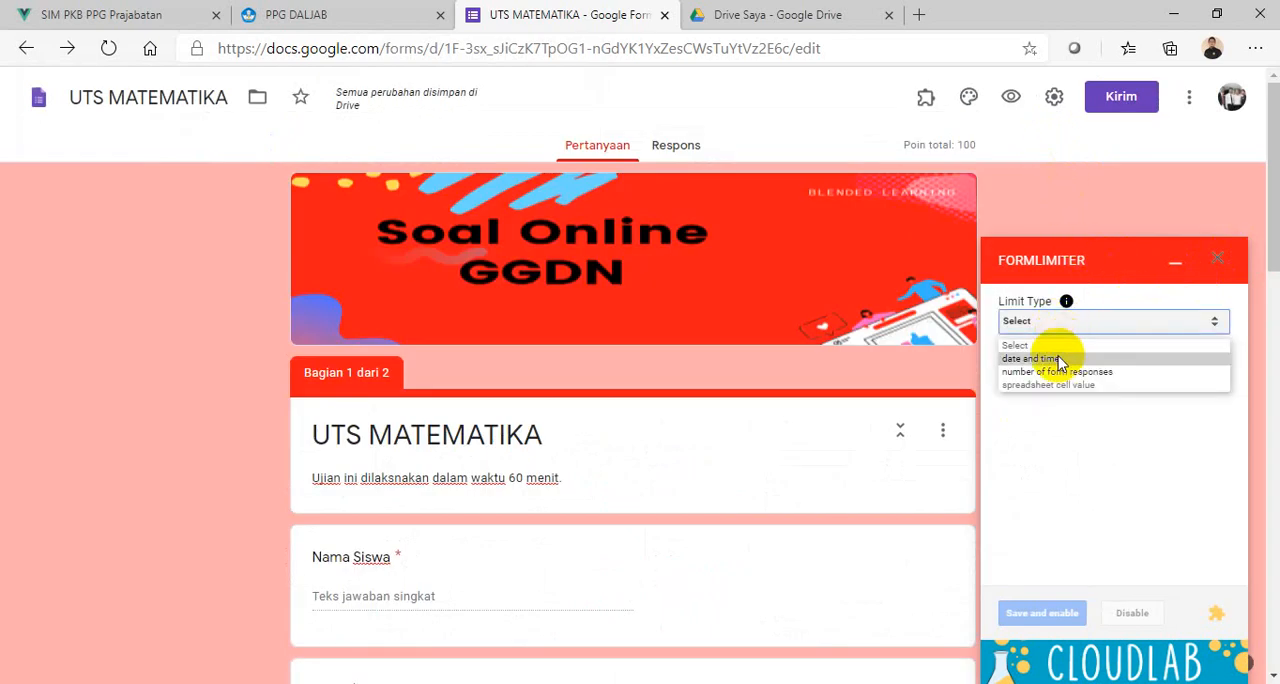
pyautogui.click(1039, 360)
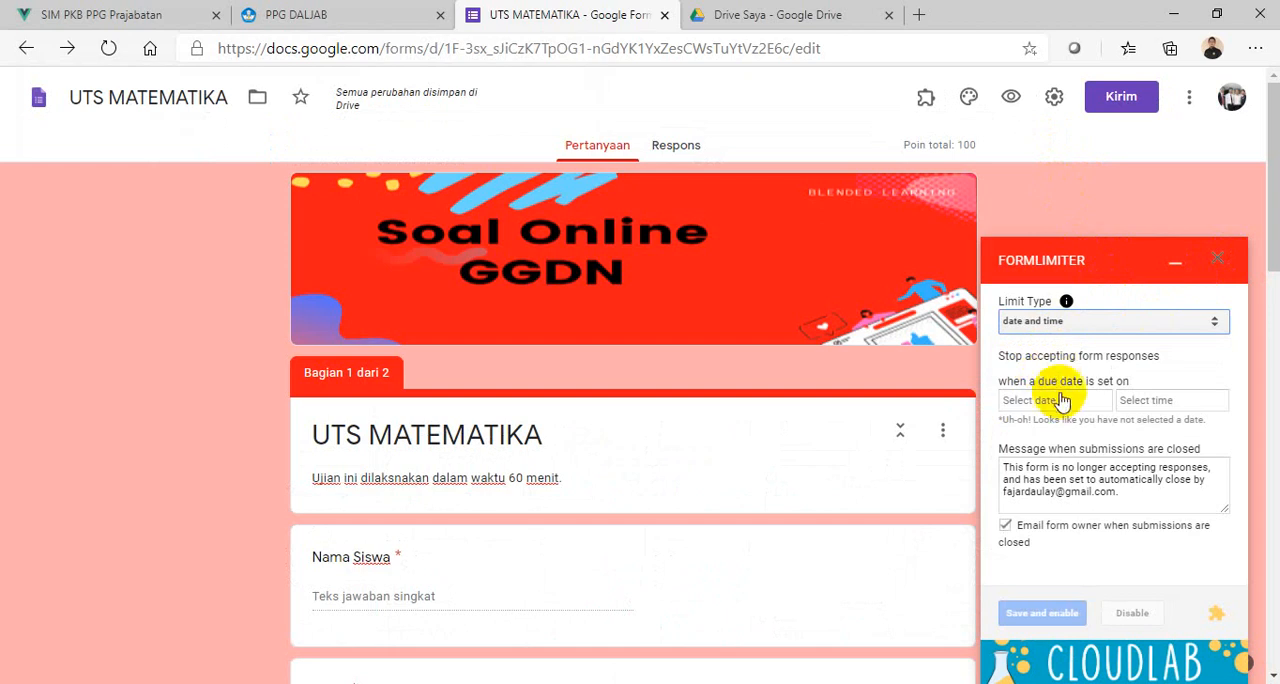
pyautogui.click(1050, 402)
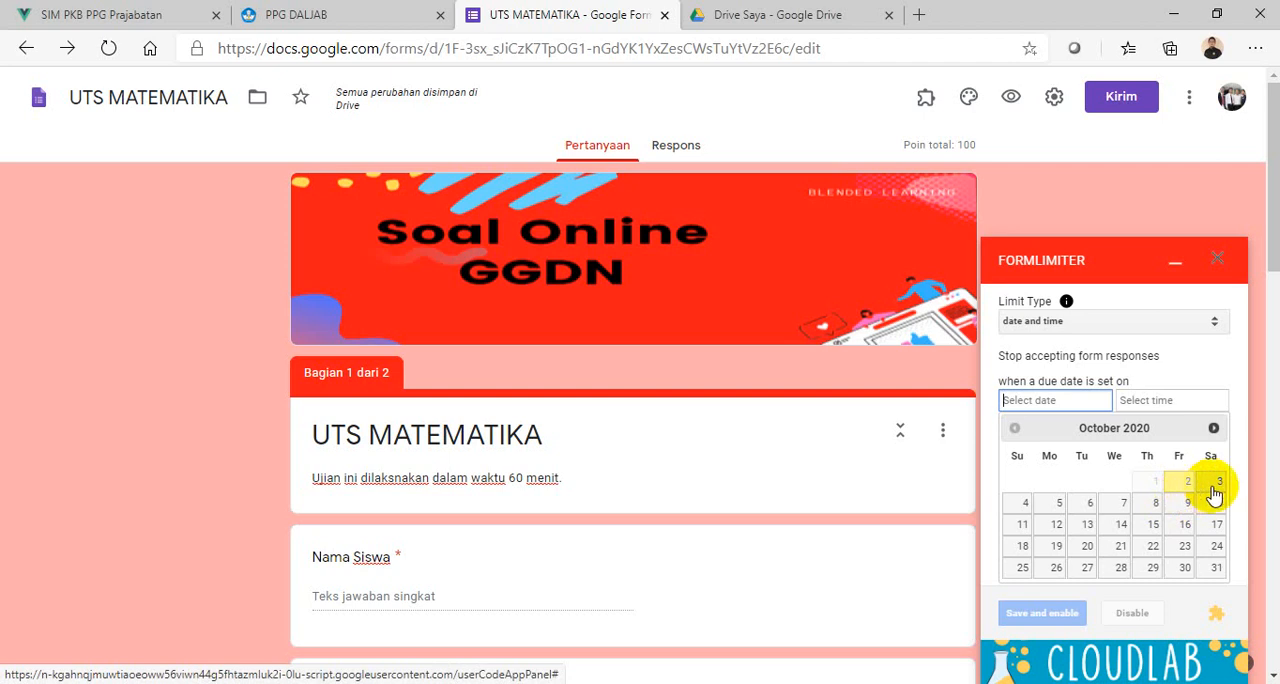
pyautogui.click(1157, 402)
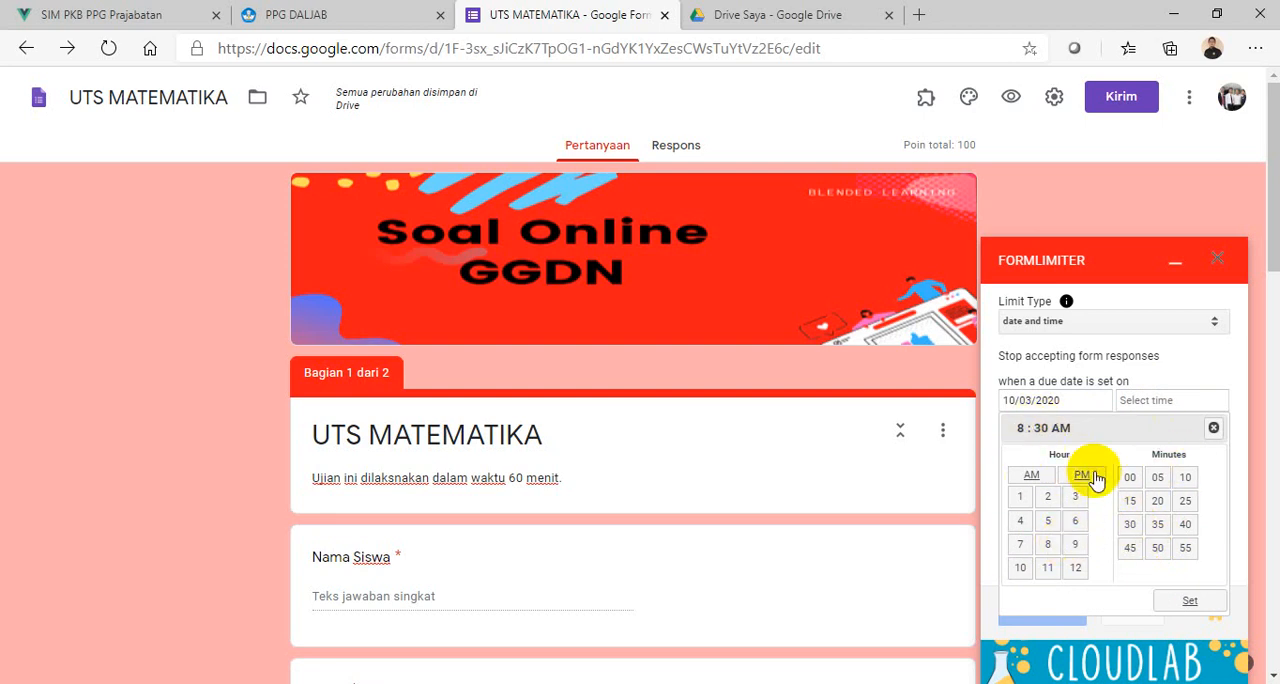
pyautogui.click(1130, 477)
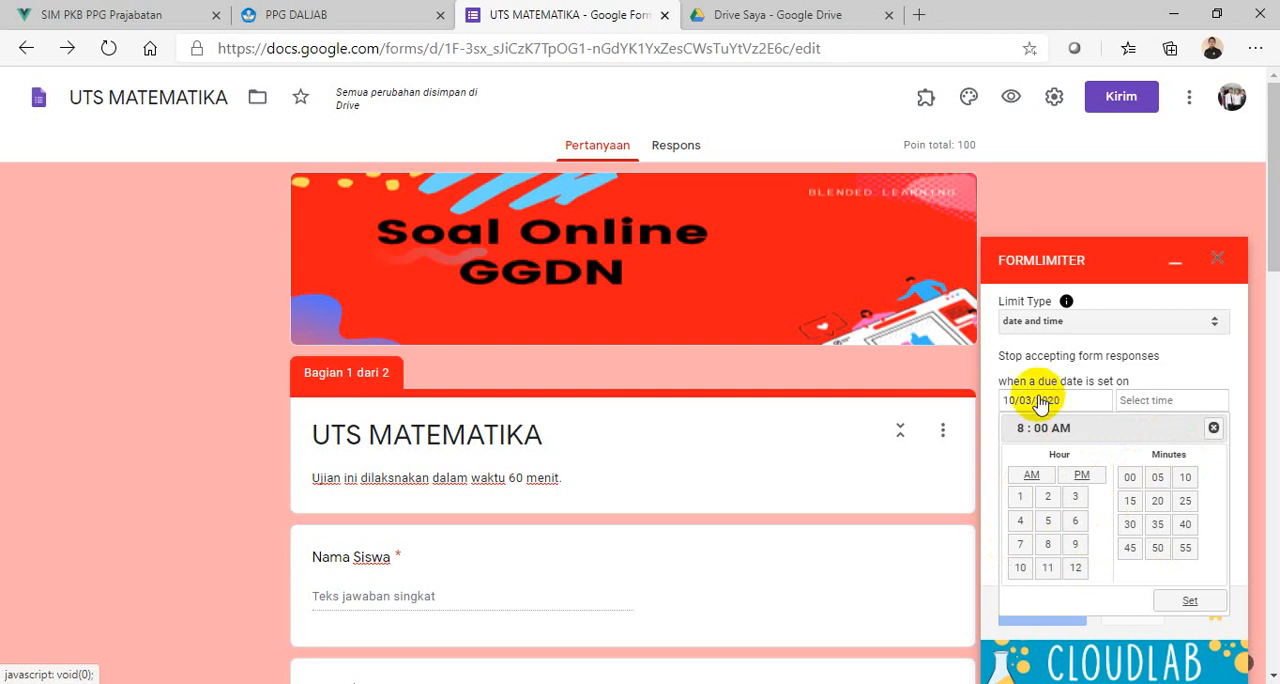
pyautogui.click(1185, 604)
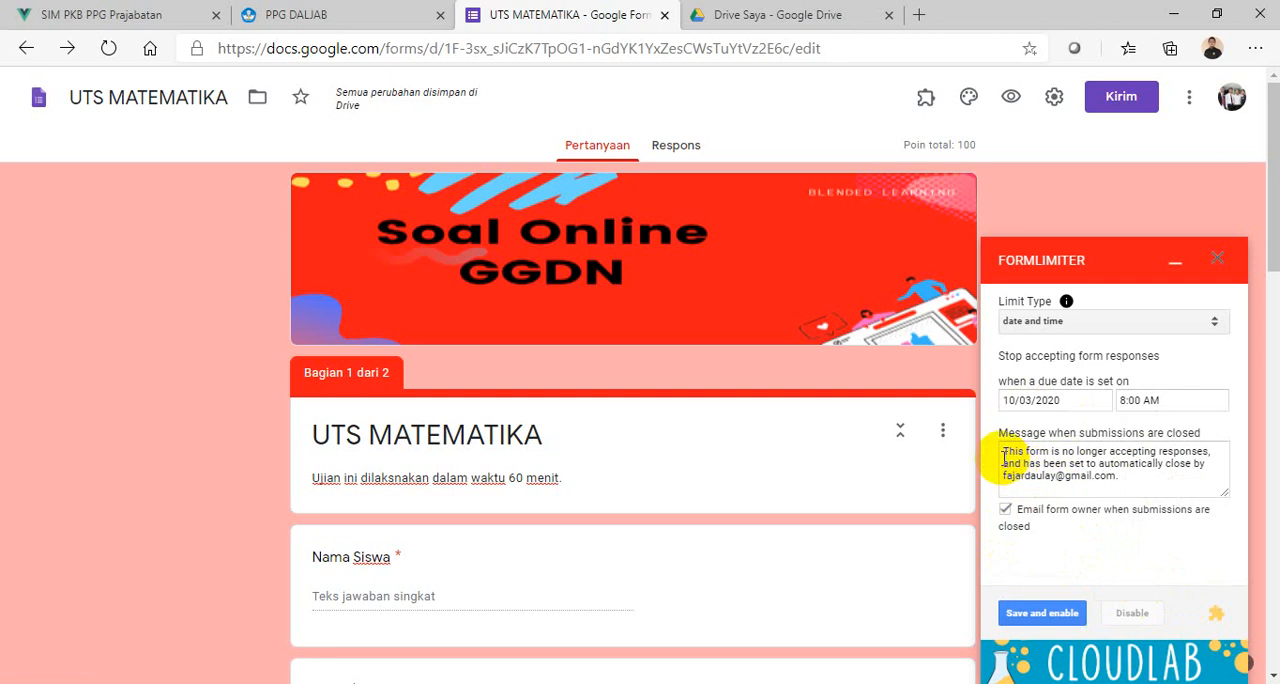
# - Replace the closed-submissions message with "Maaf/ Ujian telah berakhir. Silahkan hubungi guru Anda"
pyautogui.moveTo(1004, 458); pyautogui.dragTo(1135, 485)
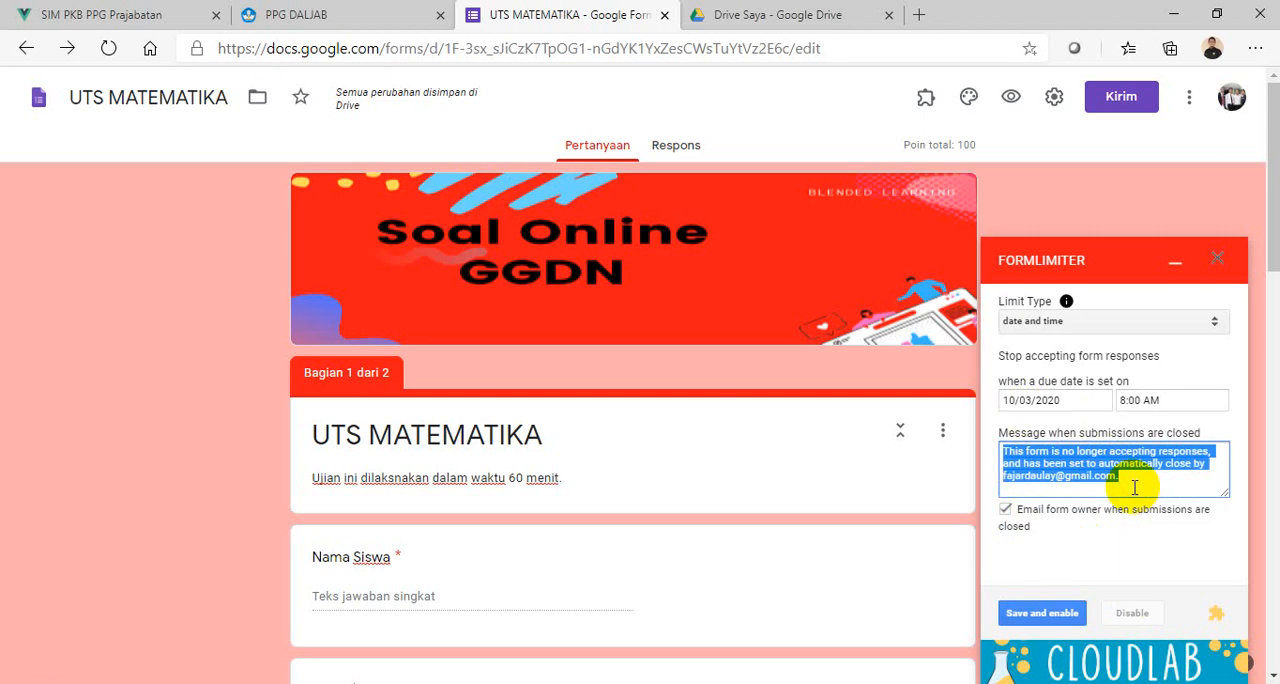
pyautogui.write('mA')
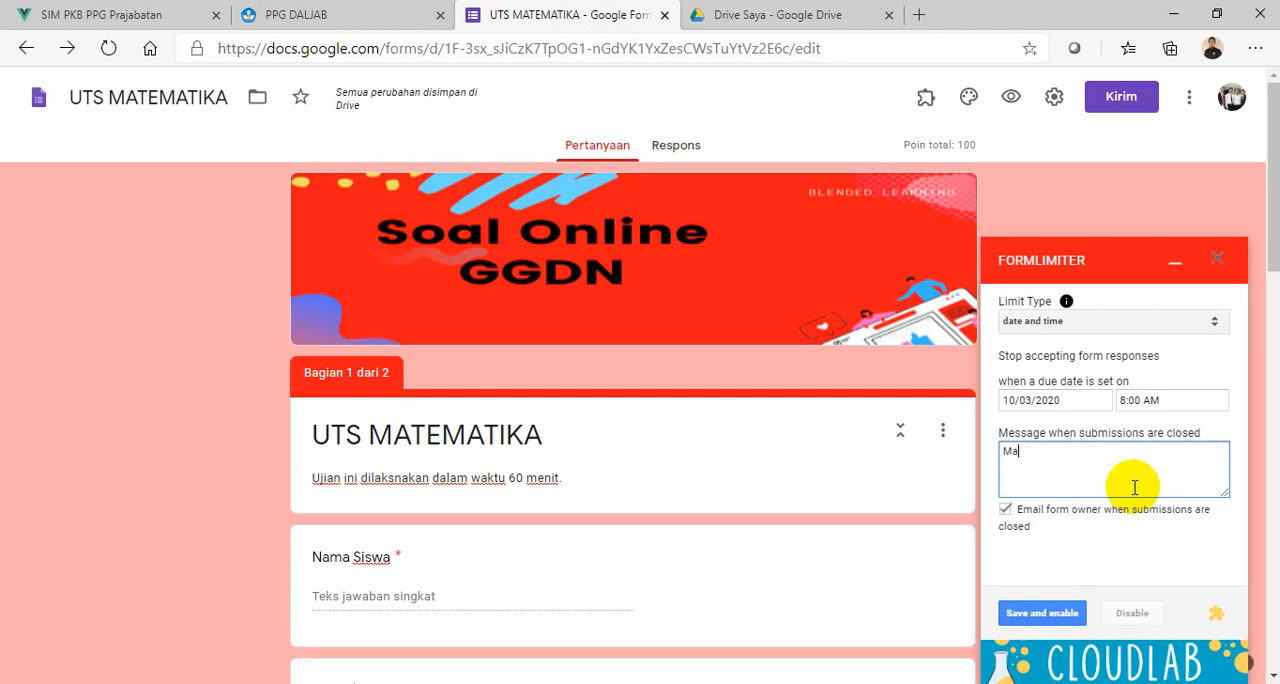
pyautogui.write('af/ Ujian telah berakhir')
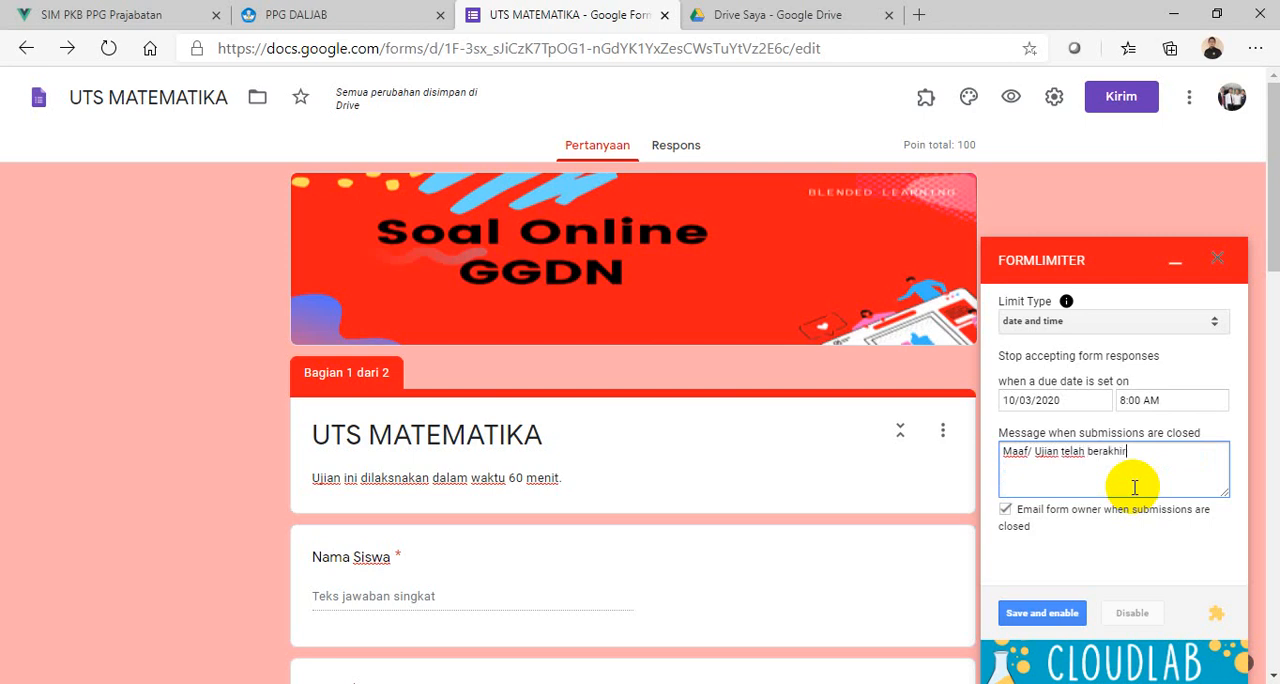
pyautogui.write('. Silahkan hubungi')
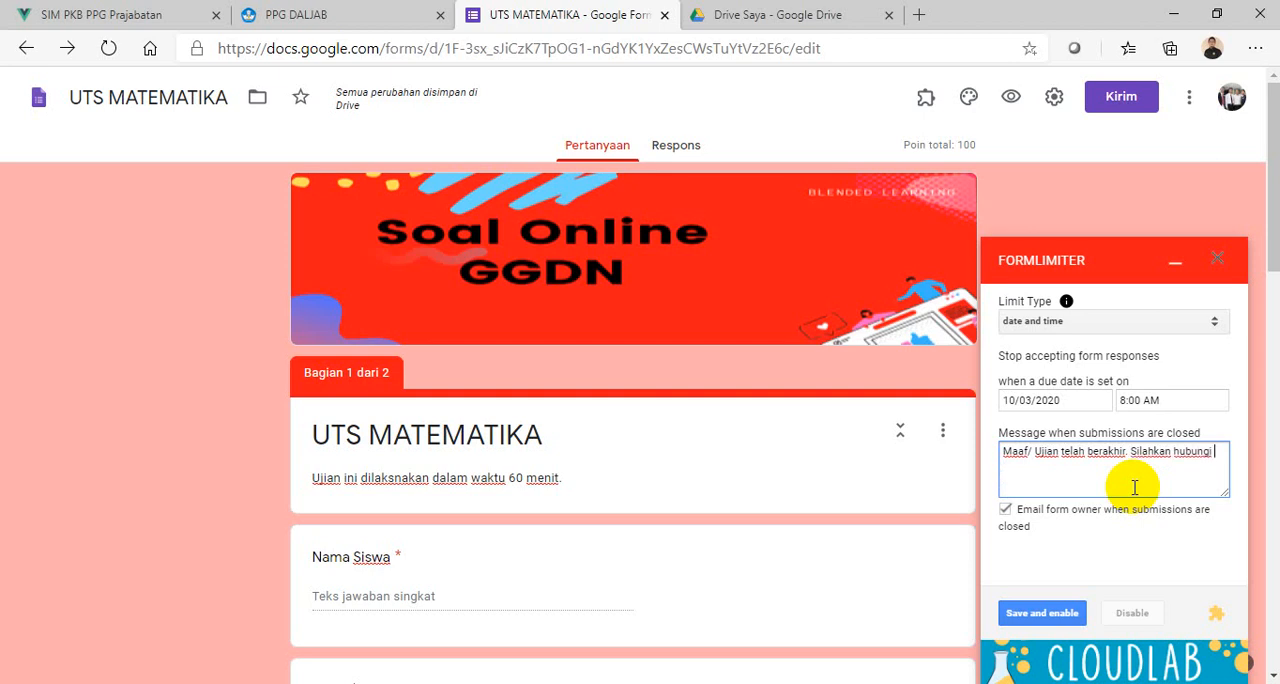
pyautogui.write('guru Anda')
# - Change formLimiter's due time to 9:00 AM, then save and enable the response limit
pyautogui.click(1158, 400)
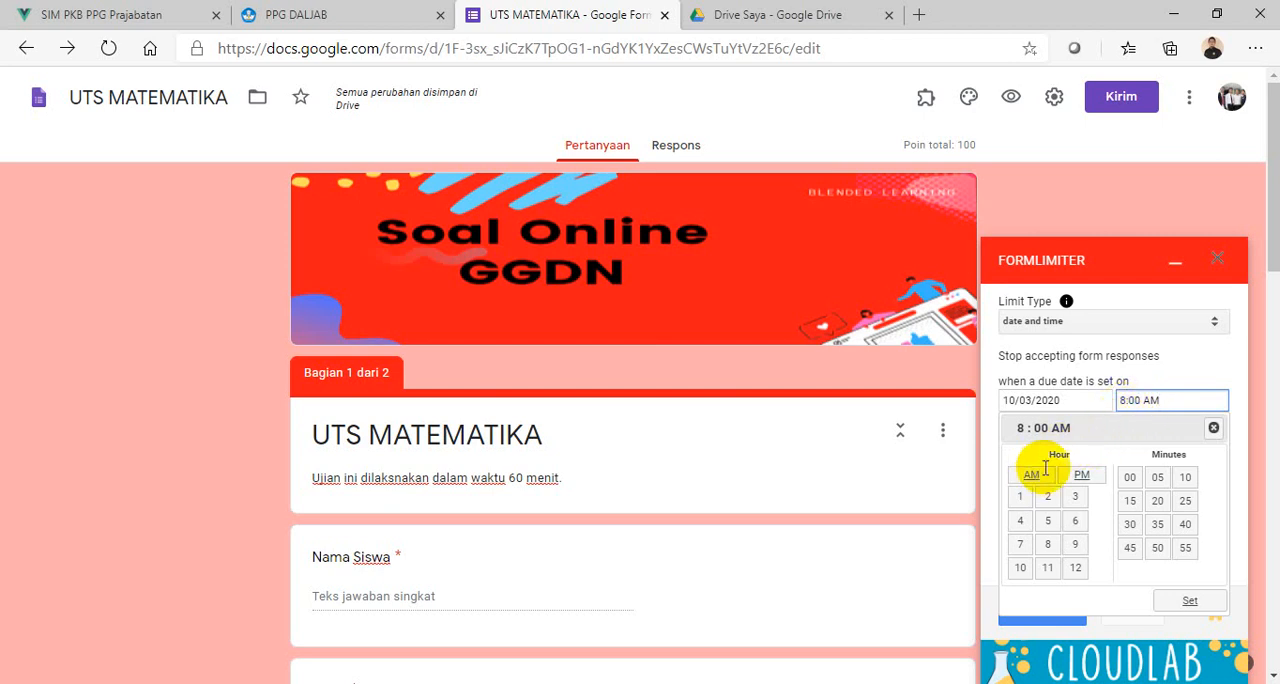
pyautogui.click(1081, 558)
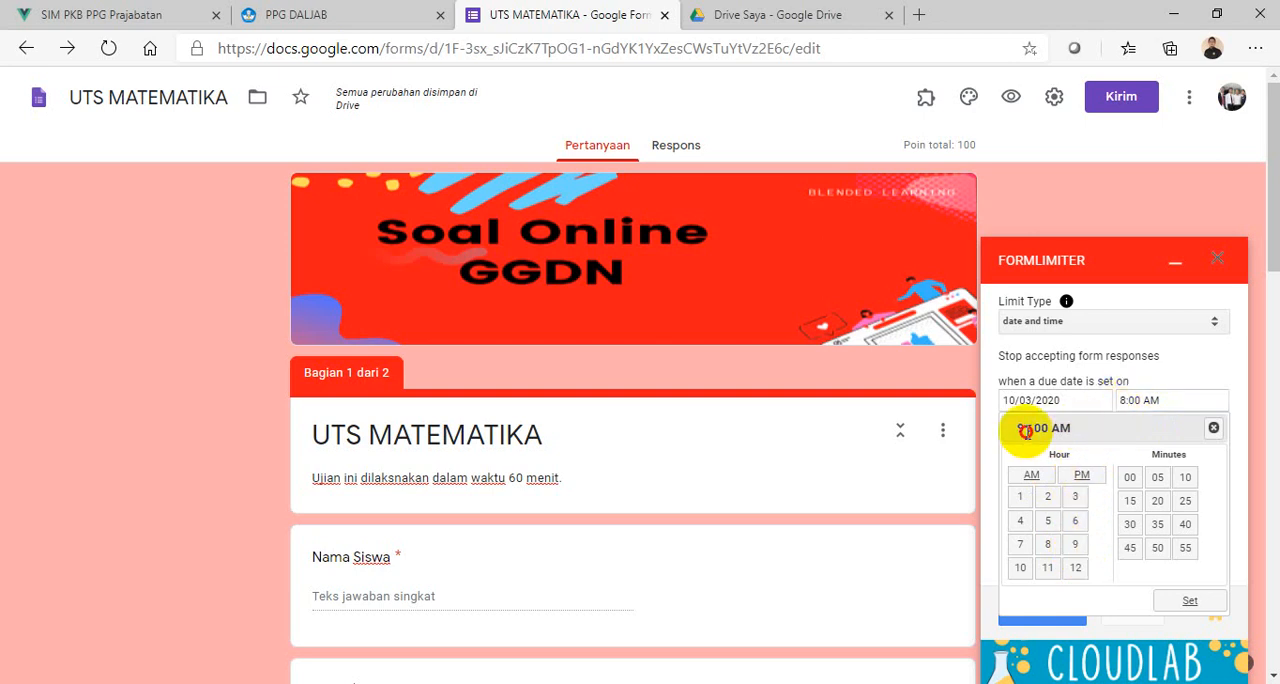
pyautogui.click(1124, 401)
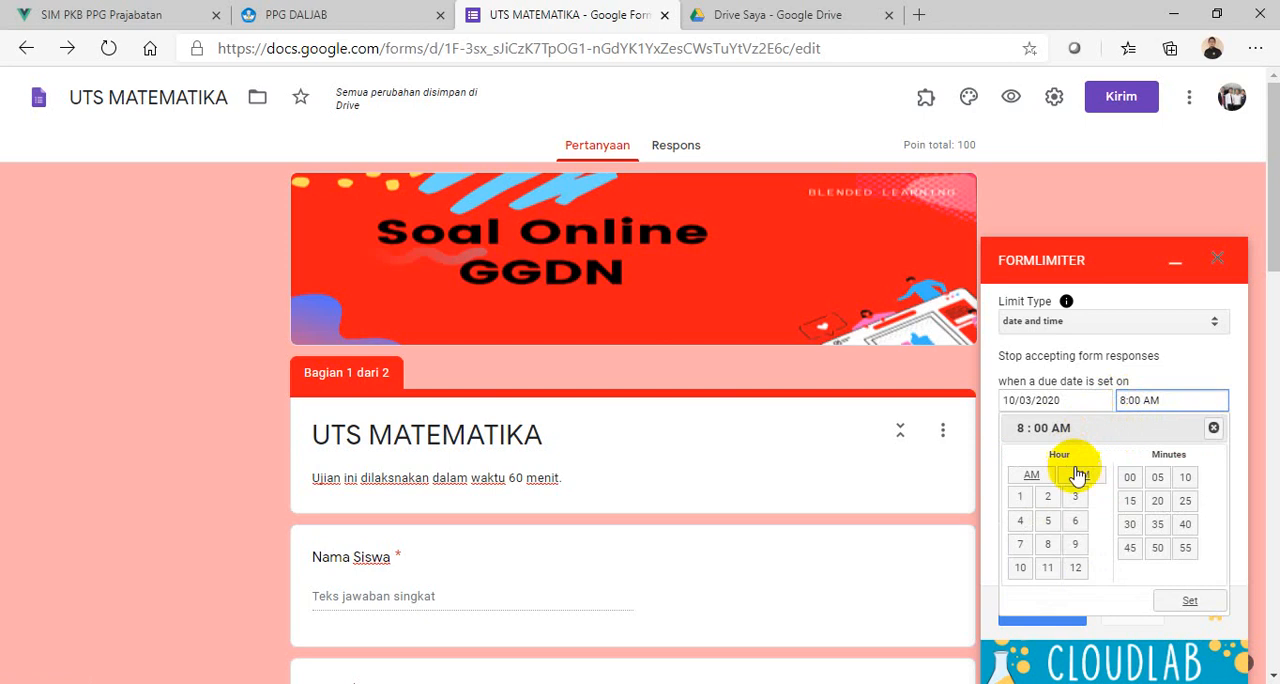
pyautogui.click(1075, 544)
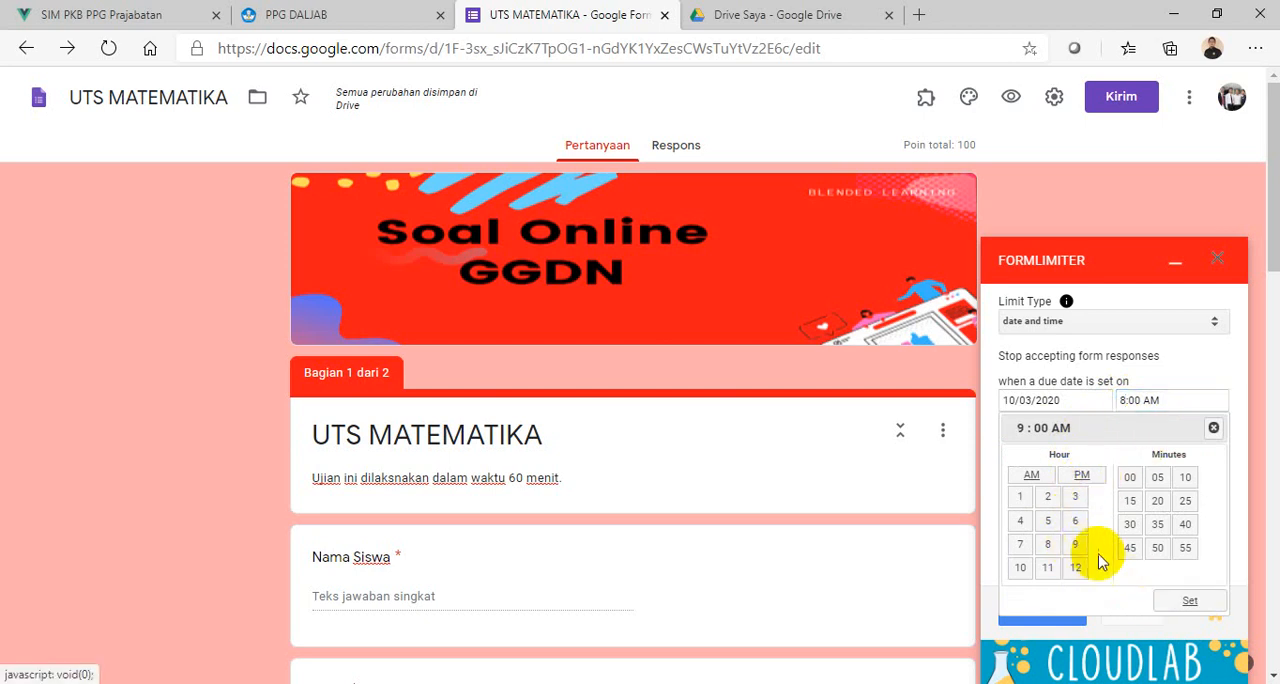
pyautogui.click(1190, 604)
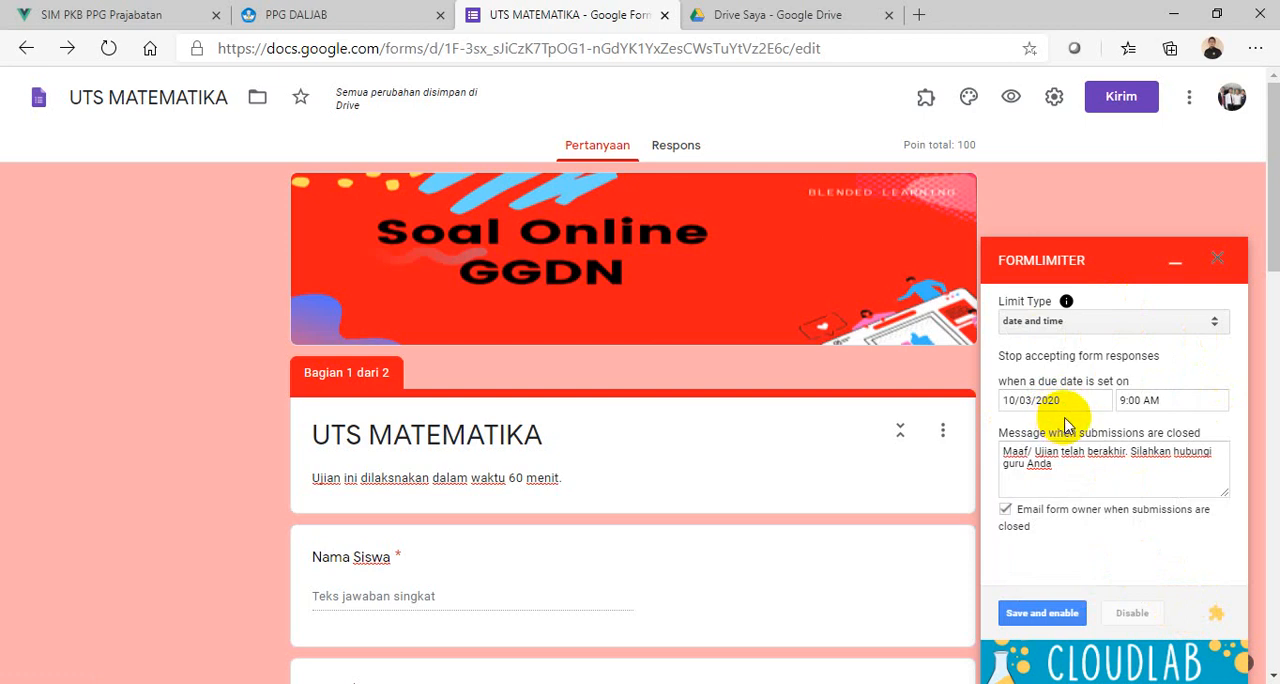
pyautogui.click(1045, 613)
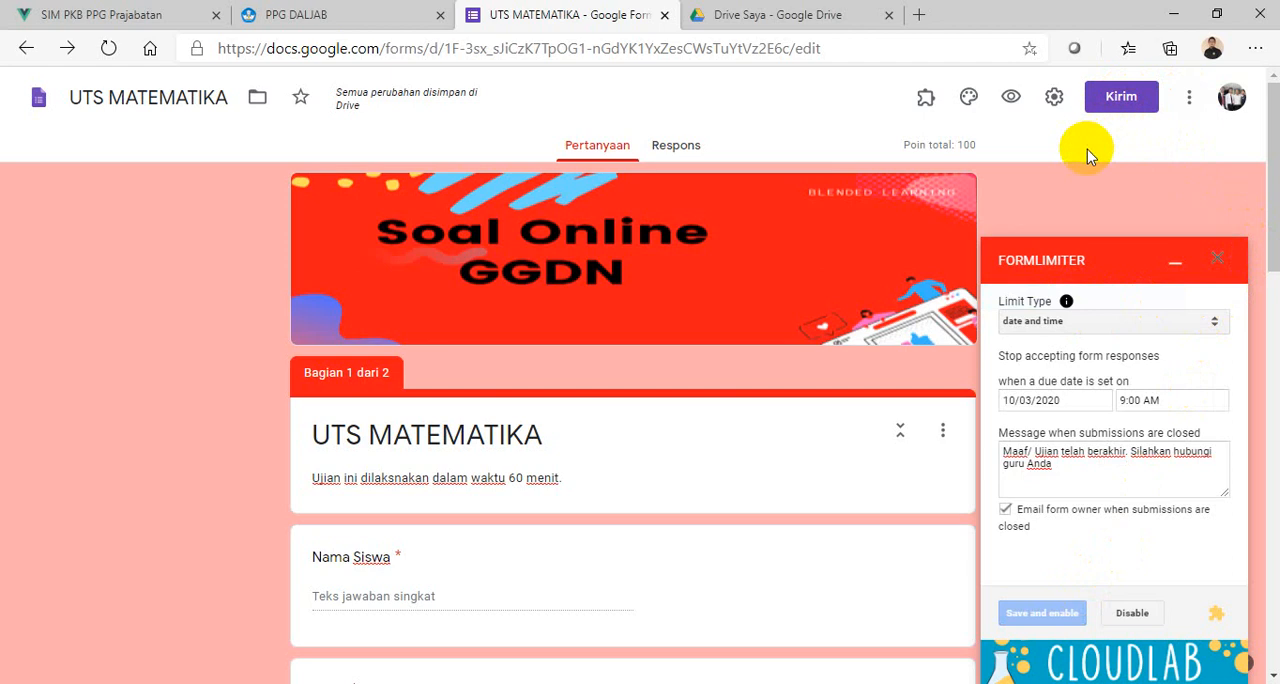
# - Shorten the form's sharing link and copy the shortened URL
pyautogui.click(1118, 102)
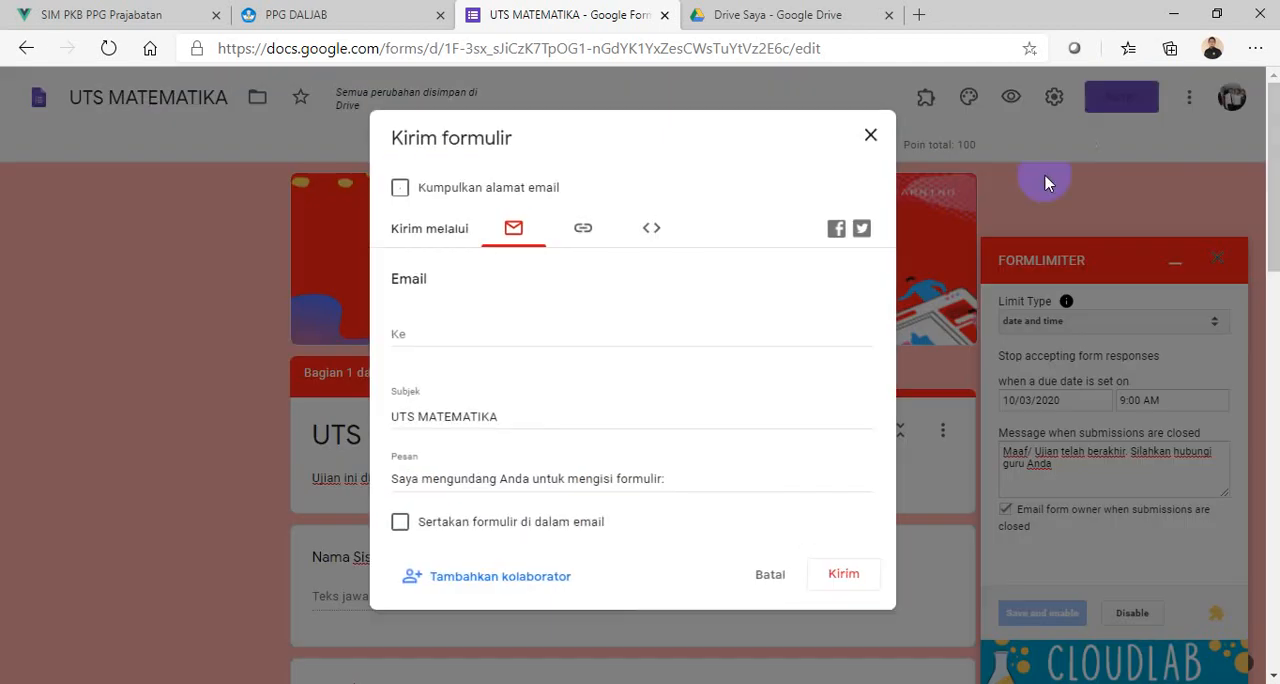
pyautogui.click(586, 232)
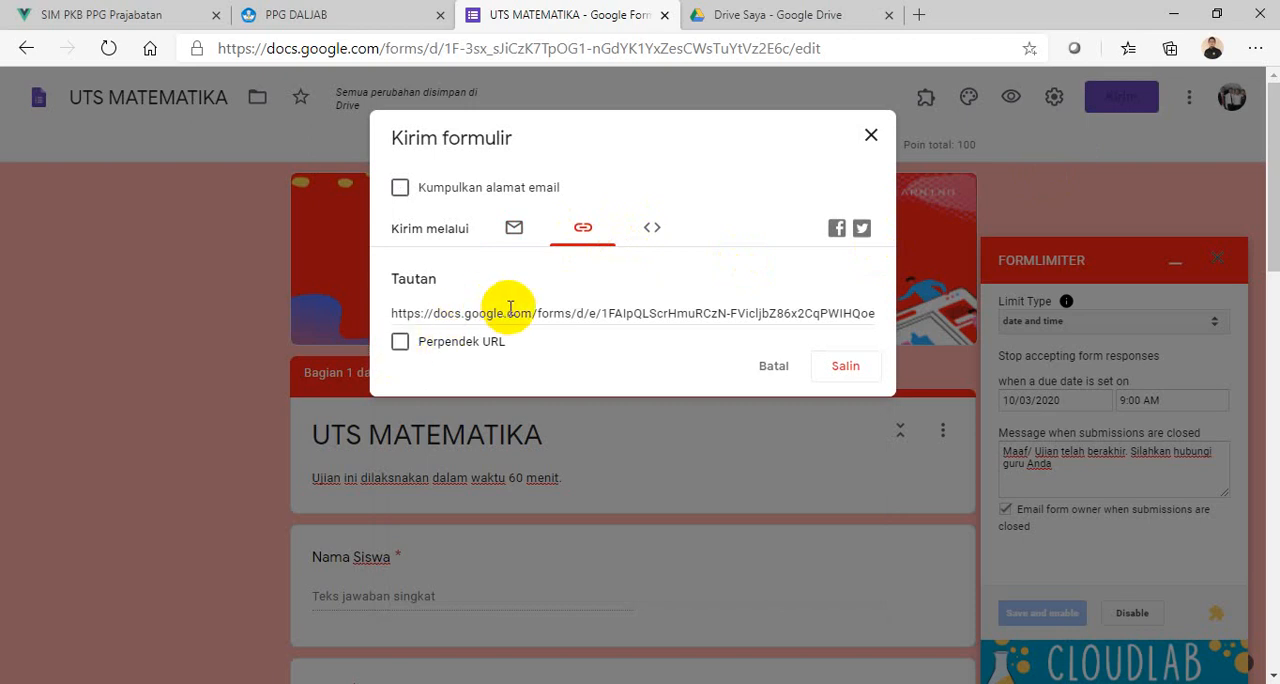
pyautogui.click(399, 343)
pyautogui.click(843, 368)
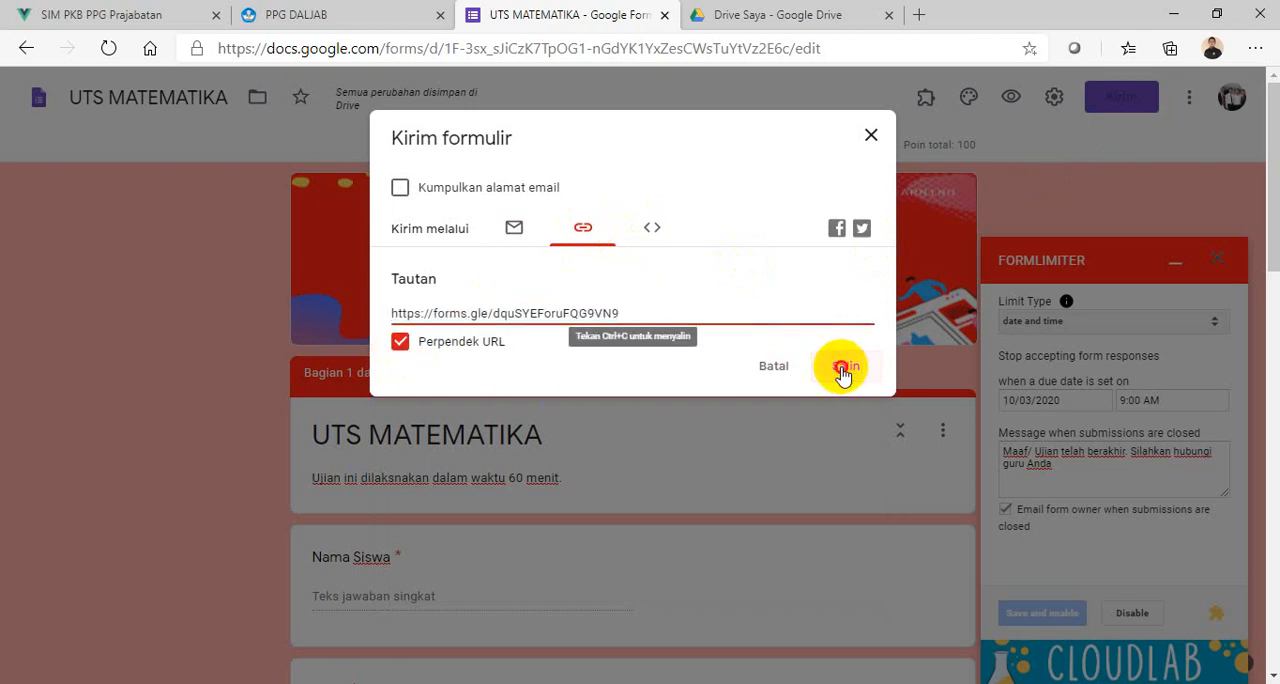